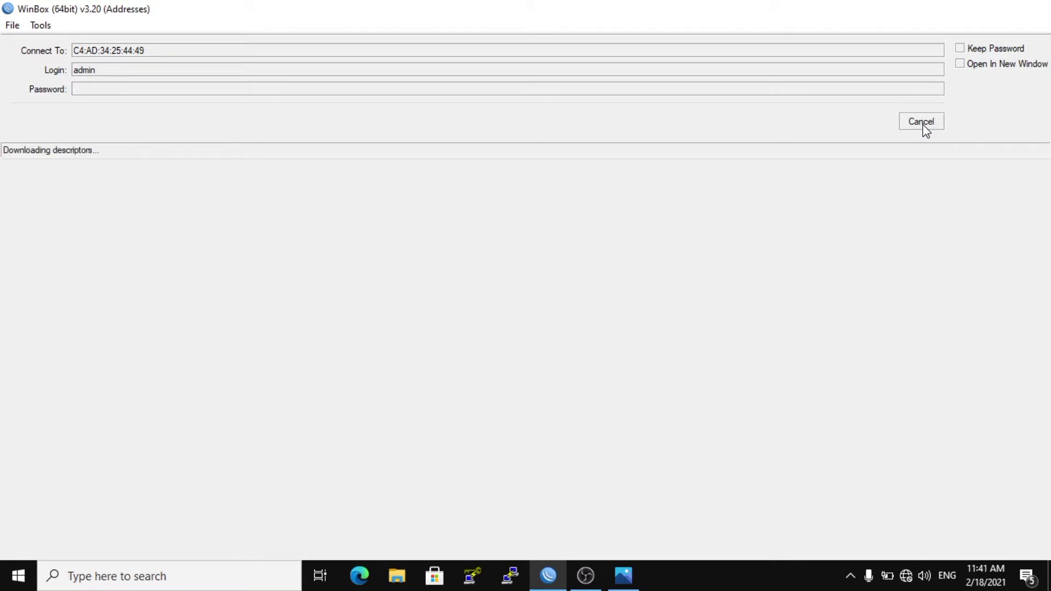
Print the list of the router's interfaces in the terminal.
type("interface ")
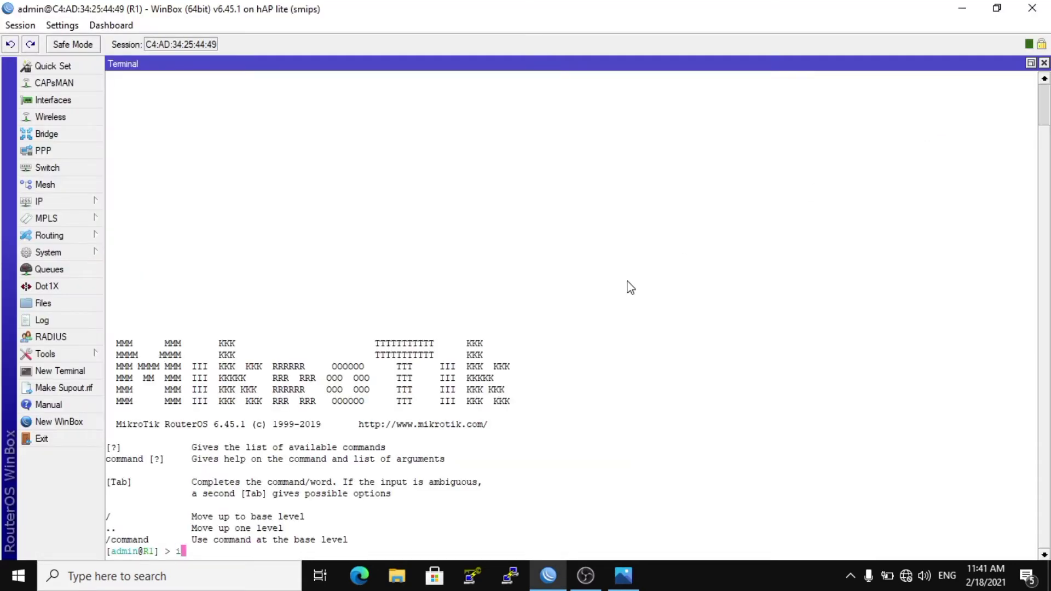
type("print")
key("Return")
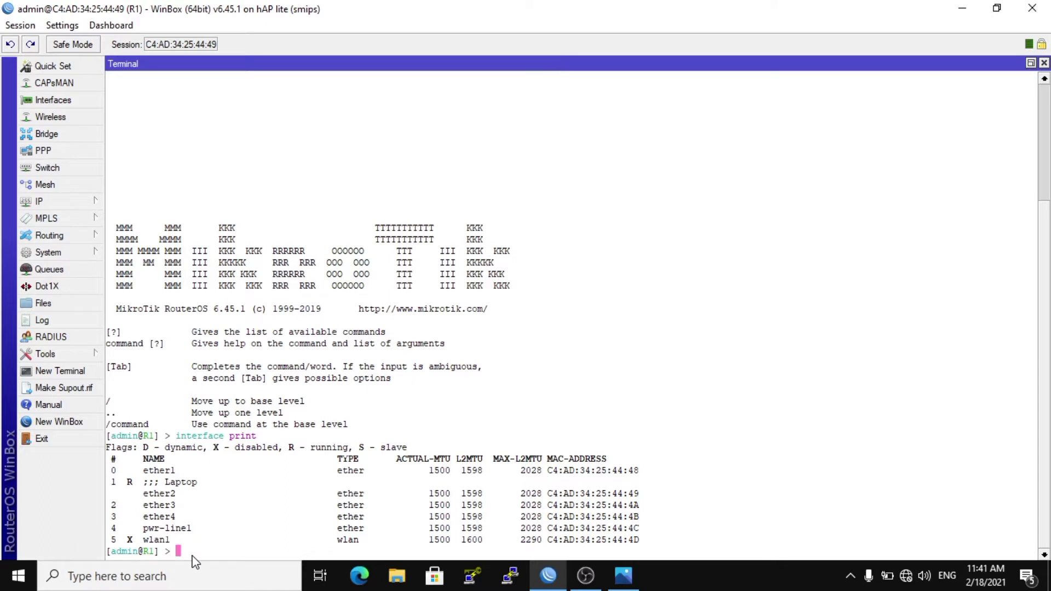
type("d")
key("BackSpace")
type("environment")
key("BackSpace")
key("BackSpace")
key("BackSpace")
key("BackSpace")
key("BackSpace")
key("BackSpace")
key("BackSpace")
key("BackSpace")
key("BackSpace")
key("BackSpace")
key("BackSpace")
Add a bridge interface named server and print the interface list again.
type("interface bridge add name=server")
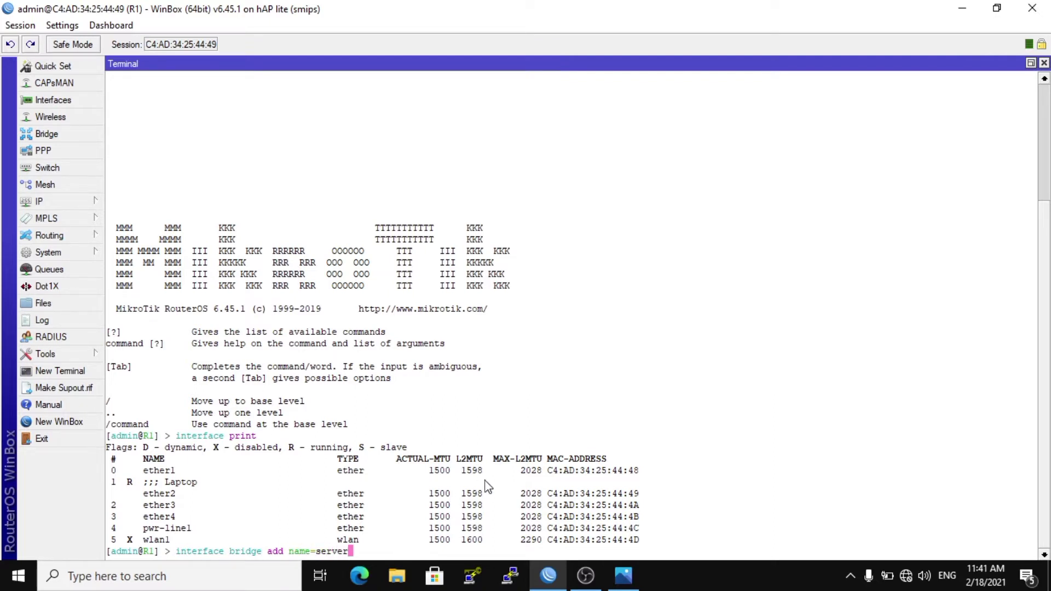
key("Return")
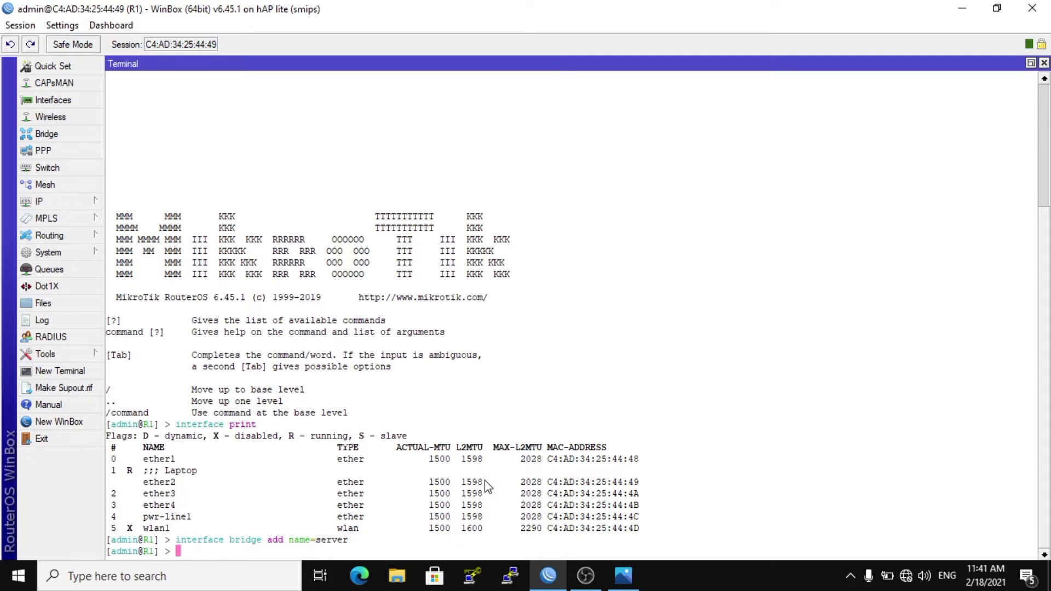
type("interface print")
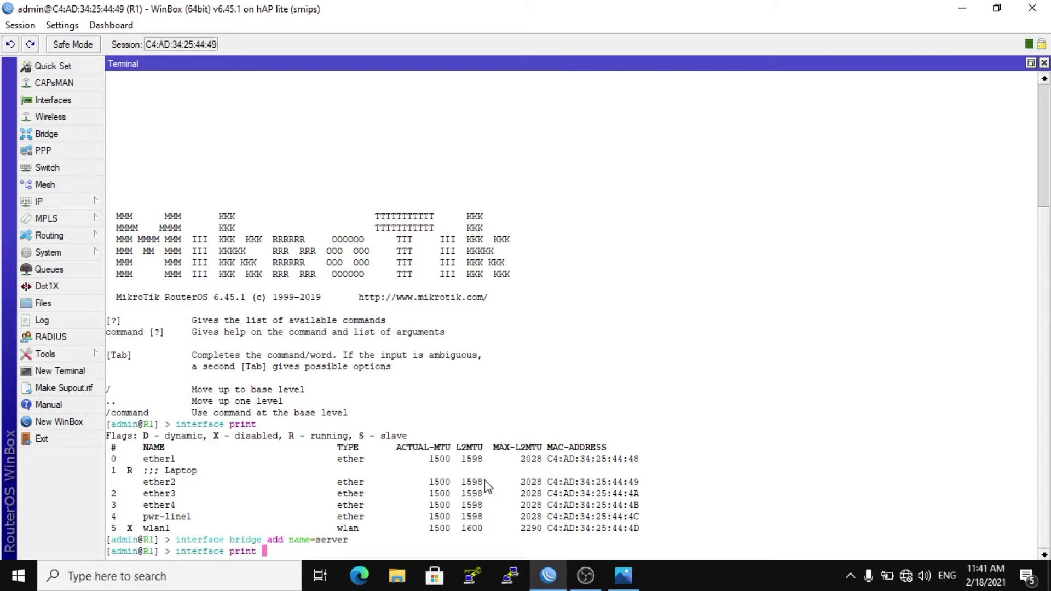
key("Return")
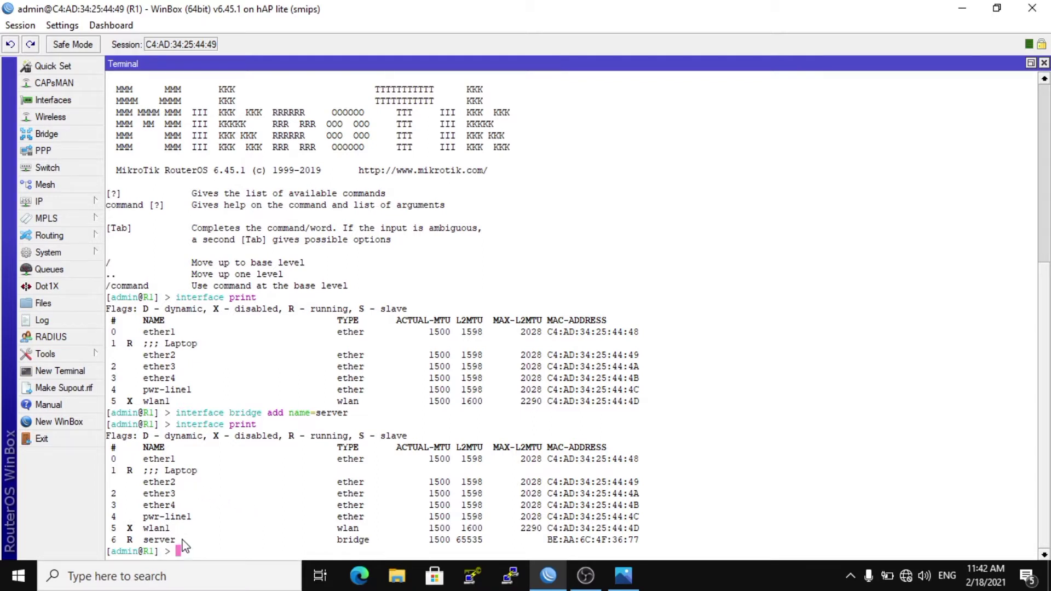
type("interface ad")
type("d")
key("BackSpace")
key("BackSpace")
key("BackSpace")
key("BackSpace")
key("BackSpace")
key("BackSpace")
key("BackSpace")
key("BackSpace")
key("BackSpace")
key("BackSpace")
key("BackSpace")
key("BackSpace")
key("BackSpace")
key("BackSpace")
Add the wlan1 interface as a port of the server bridge.
type("interface bridge port add ")
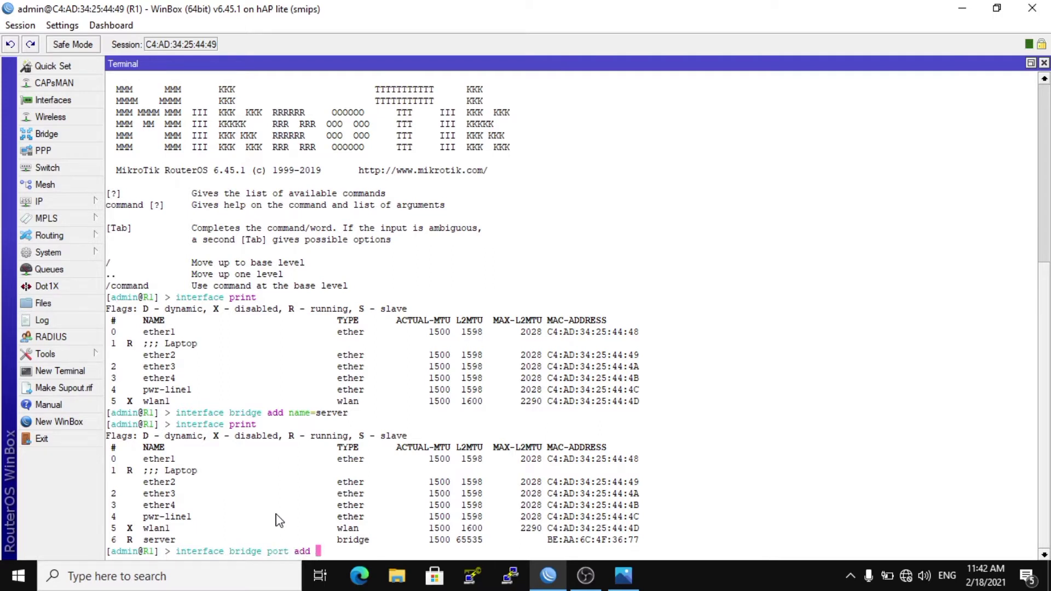
type("bridge=server inte")
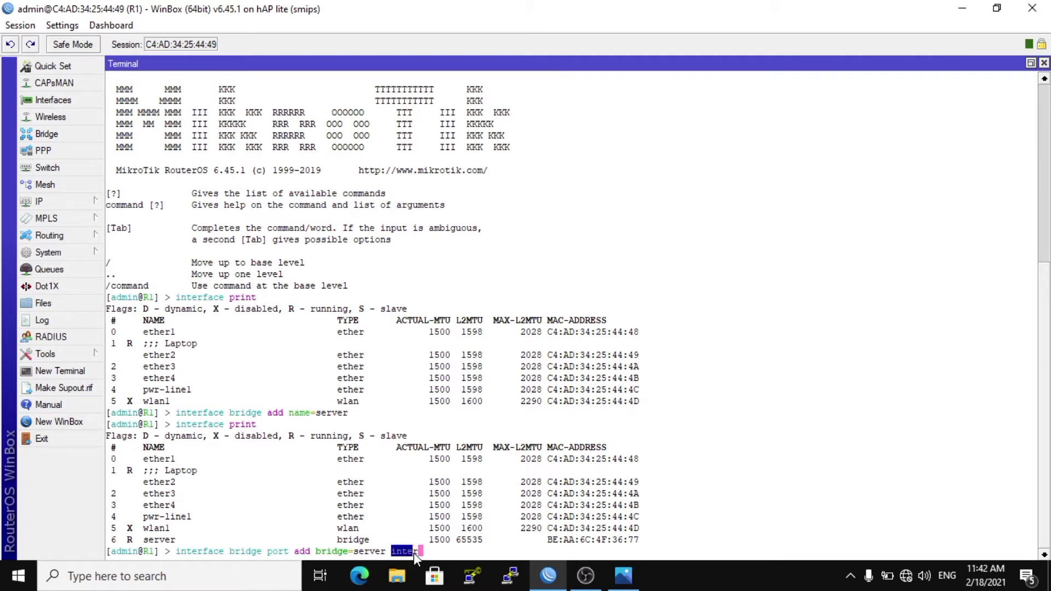
type("rface=wlan1")
key("Return")
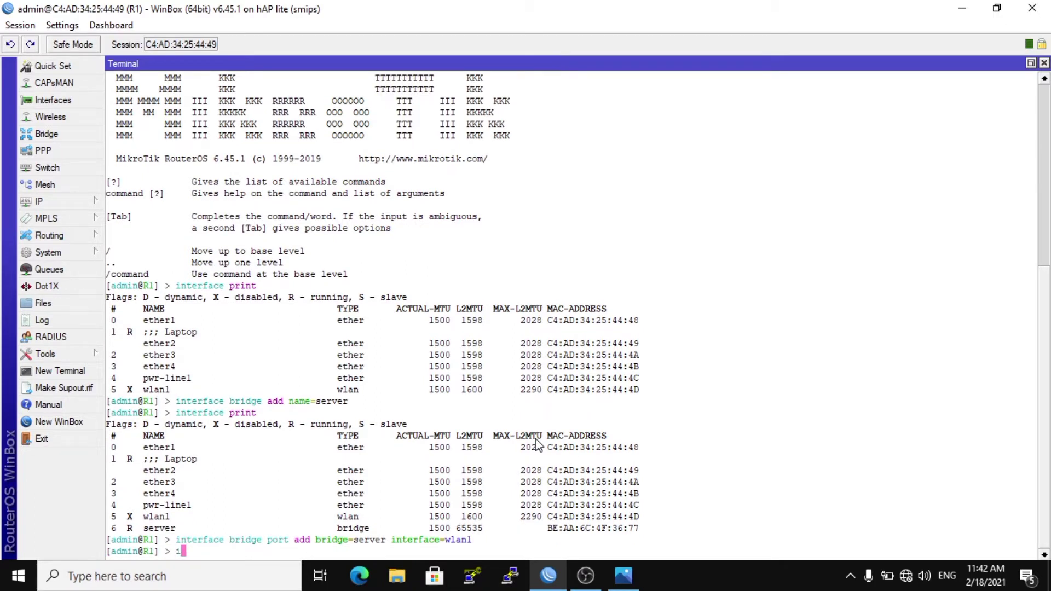
Add the ether2 interface as a port of the server bridge.
type("interface bridge ")
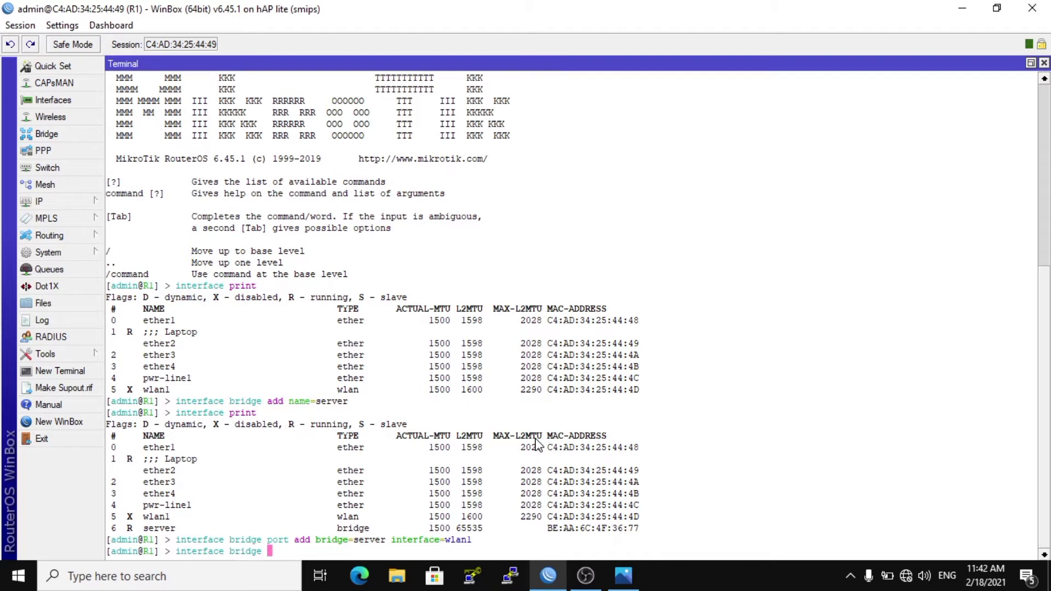
type("port add bridge=server ")
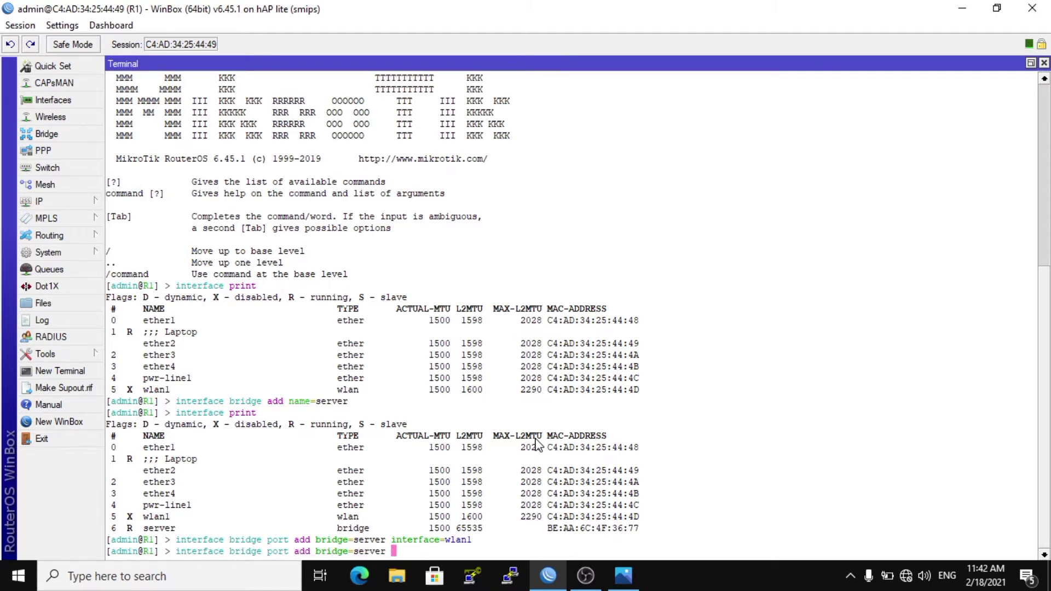
type("interface=ether2")
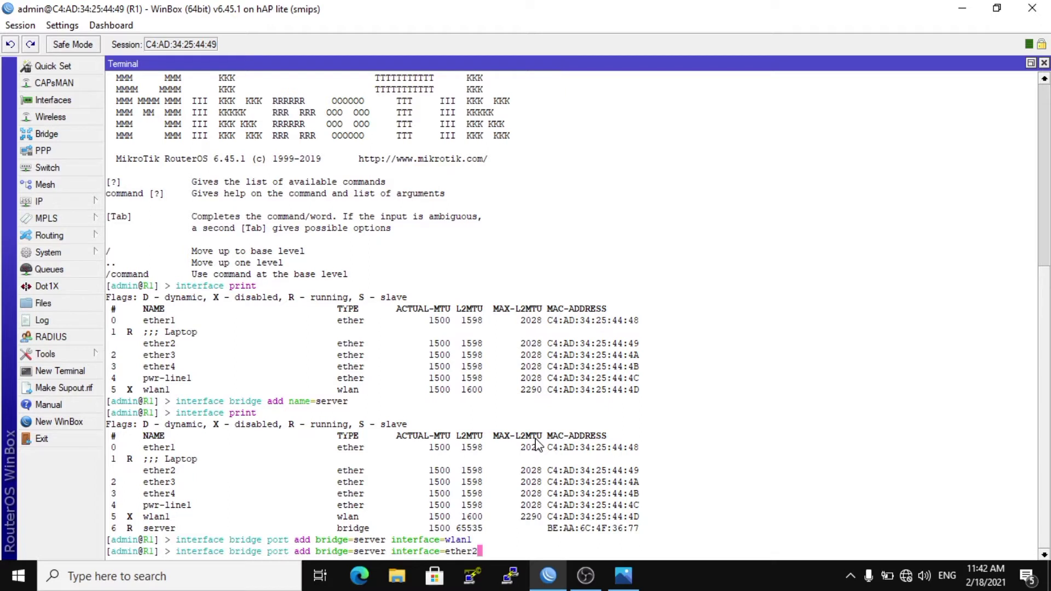
key("Return")
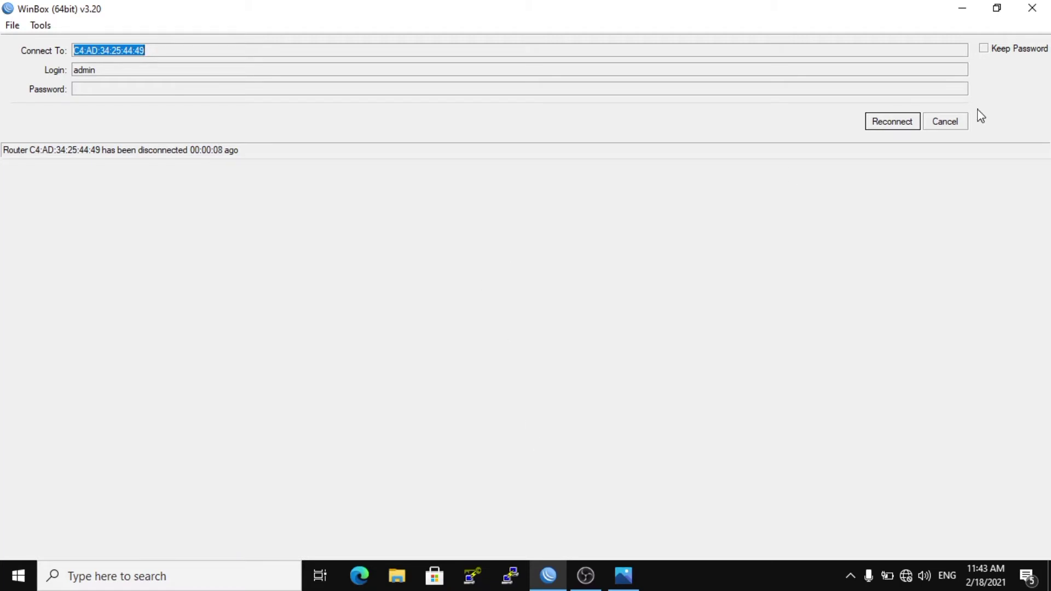
Reconnect to the router and print its bridge ports in the terminal.
left_click(881, 134)
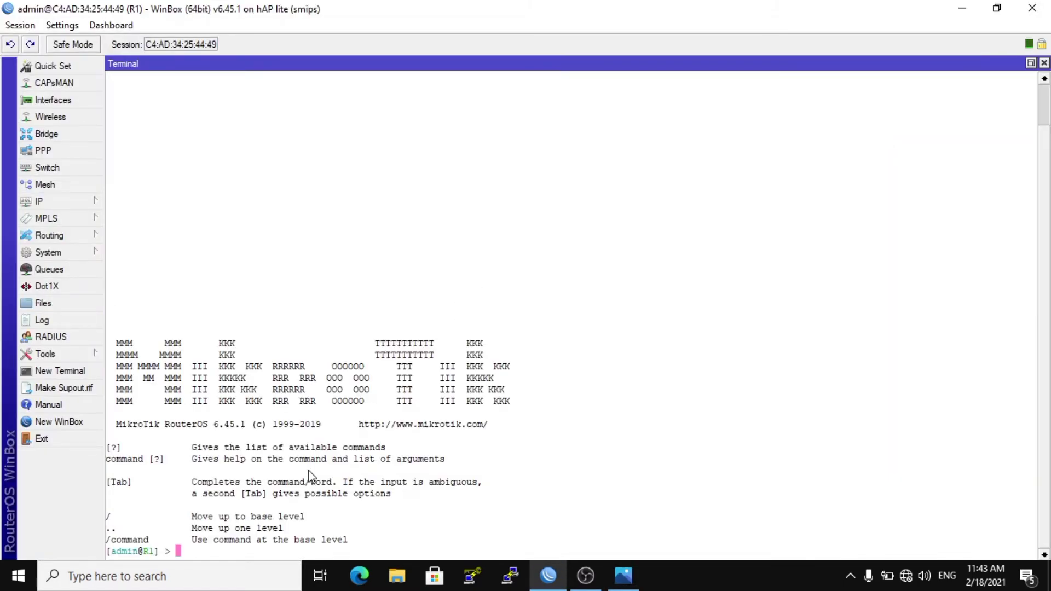
type("inte")
key("Tab")
type("bridge port")
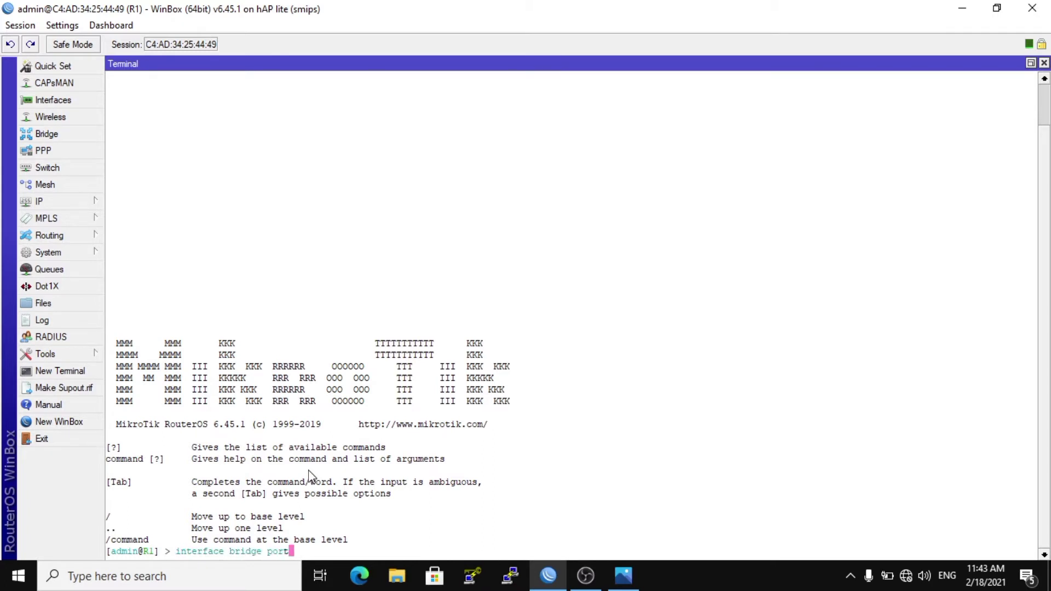
type(" print")
key("Return")
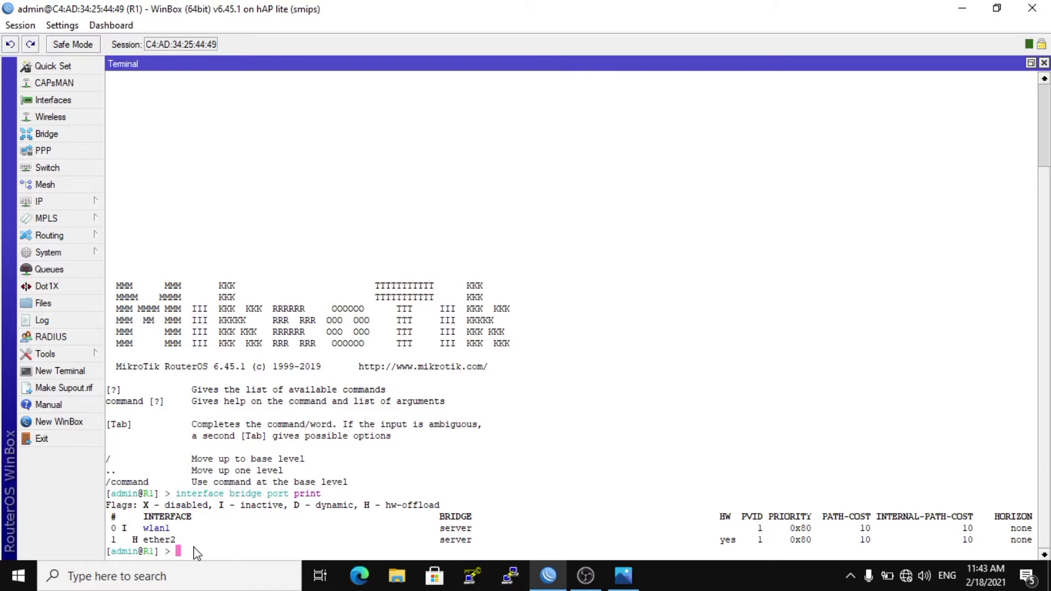
Assign the IP address 192.168.88.1/24 to the server bridge interface.
type("ip address add address=")
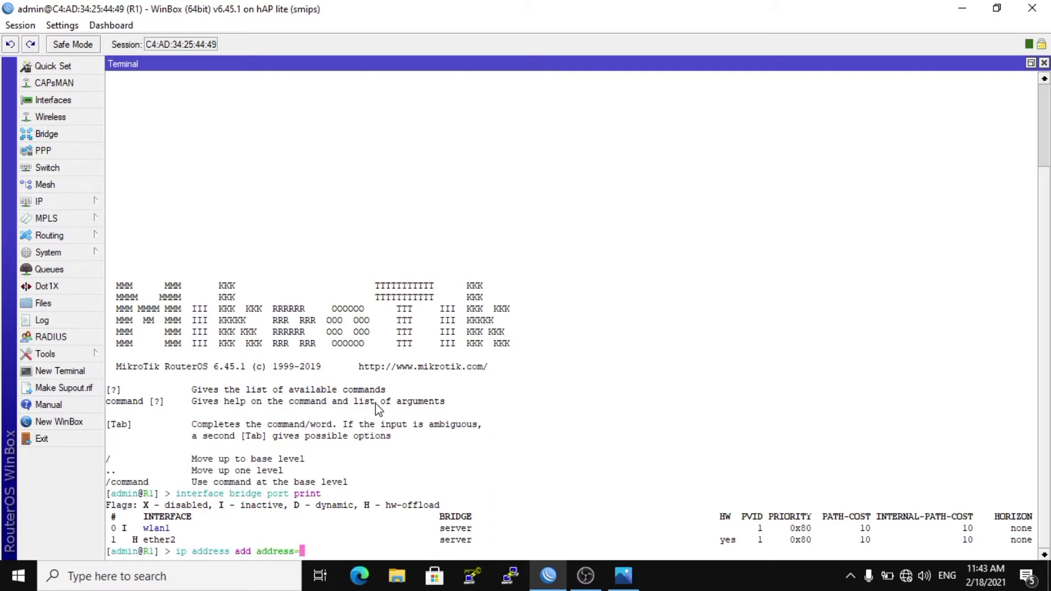
type("192.168.88.1/24 ")
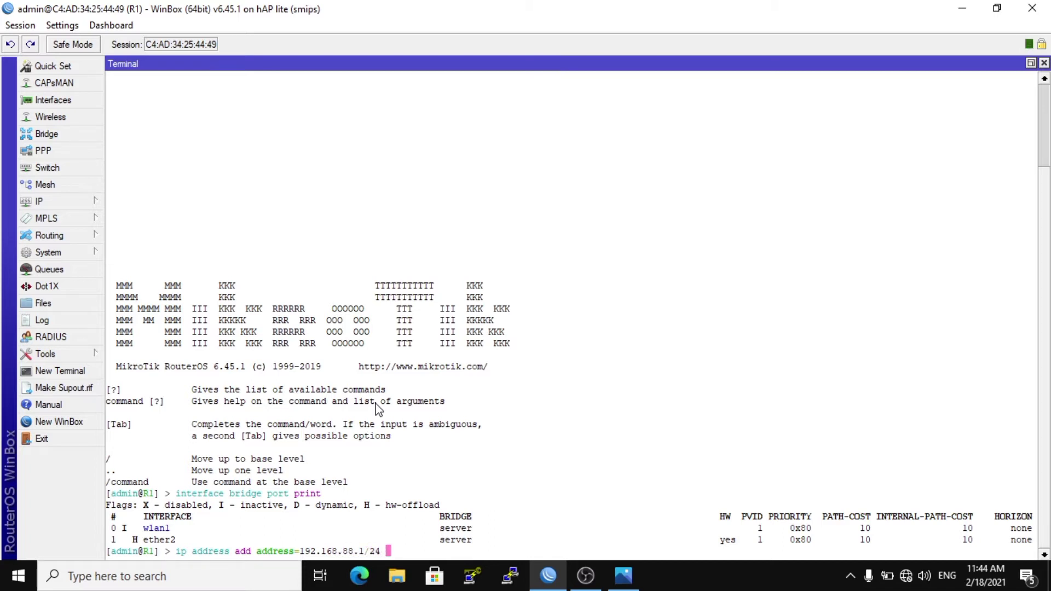
type("int")
key("Tab")
type("server")
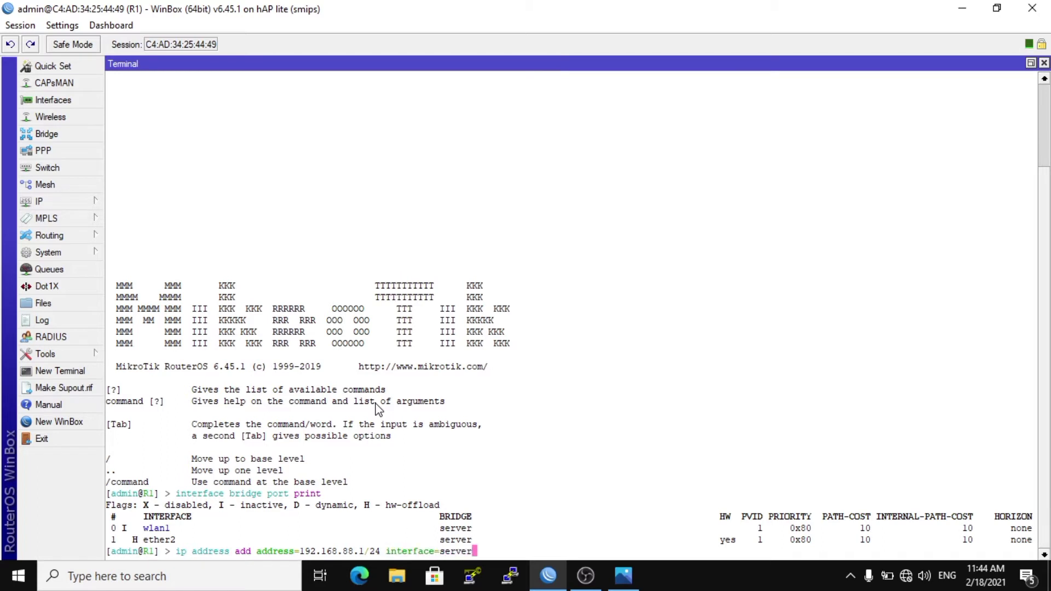
key("Return")
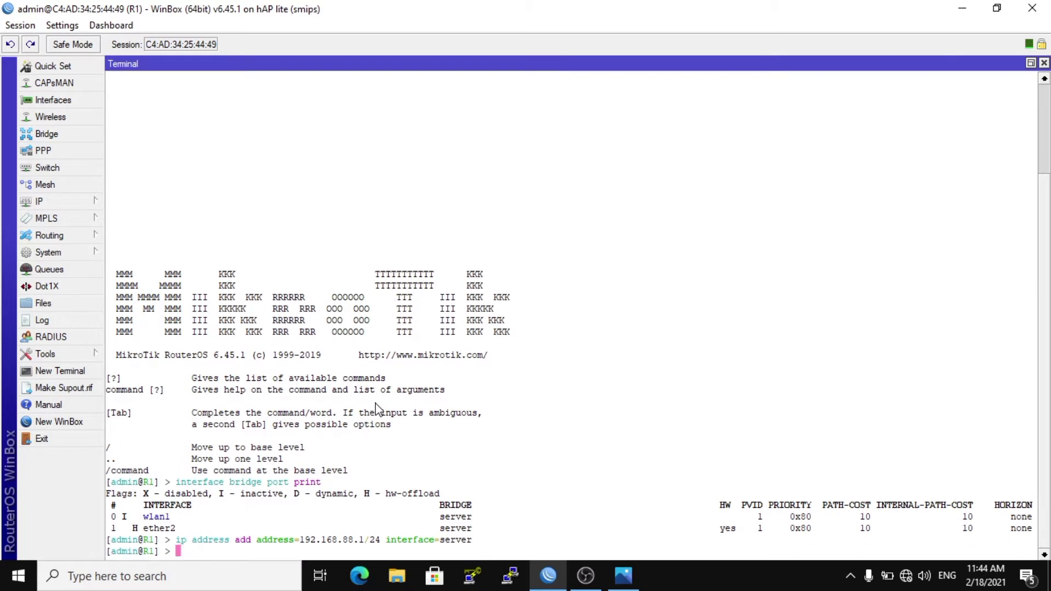
Print the list of IP addresses configured on the router.
type("ip address print")
key("Return")
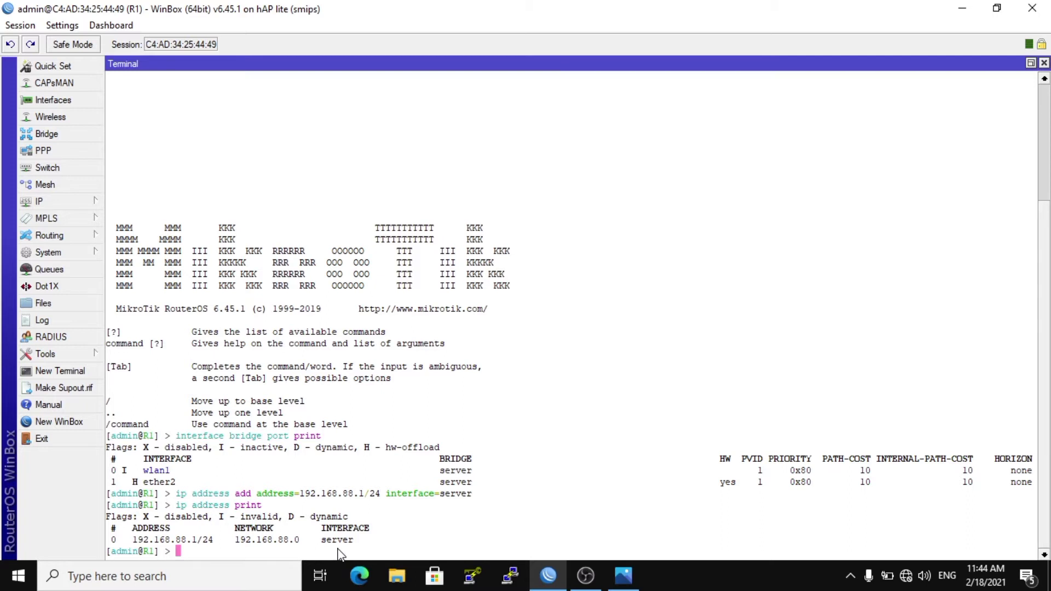
Run the DHCP server setup and choose server as the DHCP server interface.
type("ip dhcp-server setup")
key("Return")
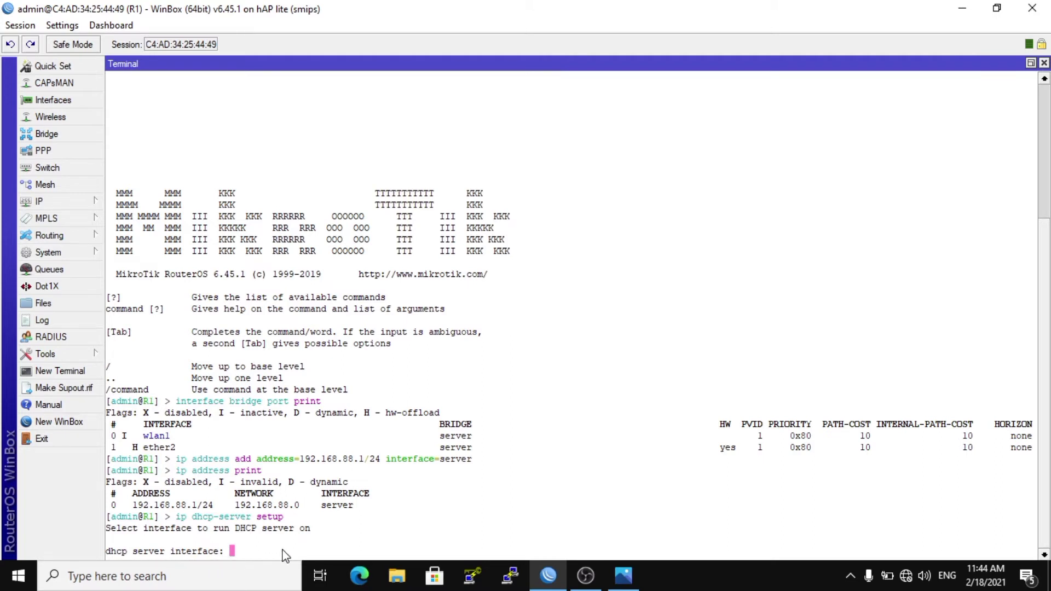
type("server")
key("Return")
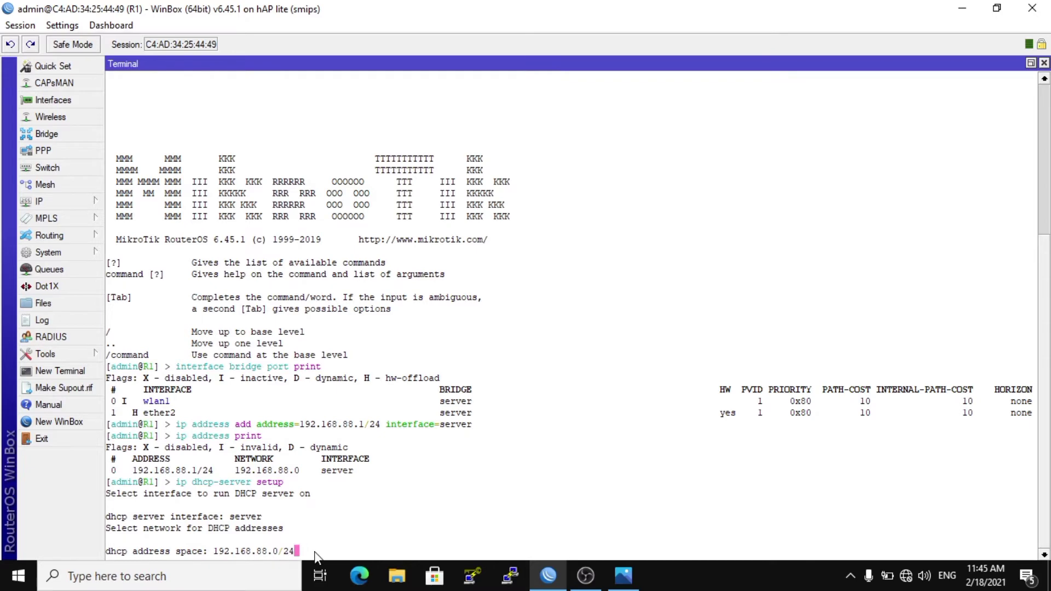
Accept DHCP address space 192.168.88.0/24, gateway 192.168.88.1 and address pool 192.168.88.2-192.168.88.254.
key("Return")
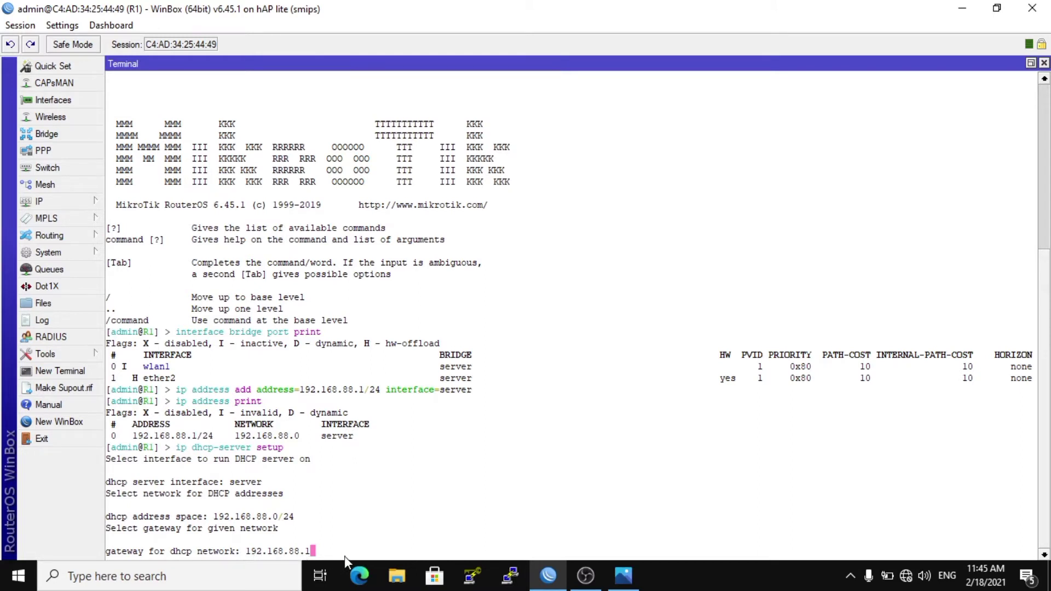
key("Return")
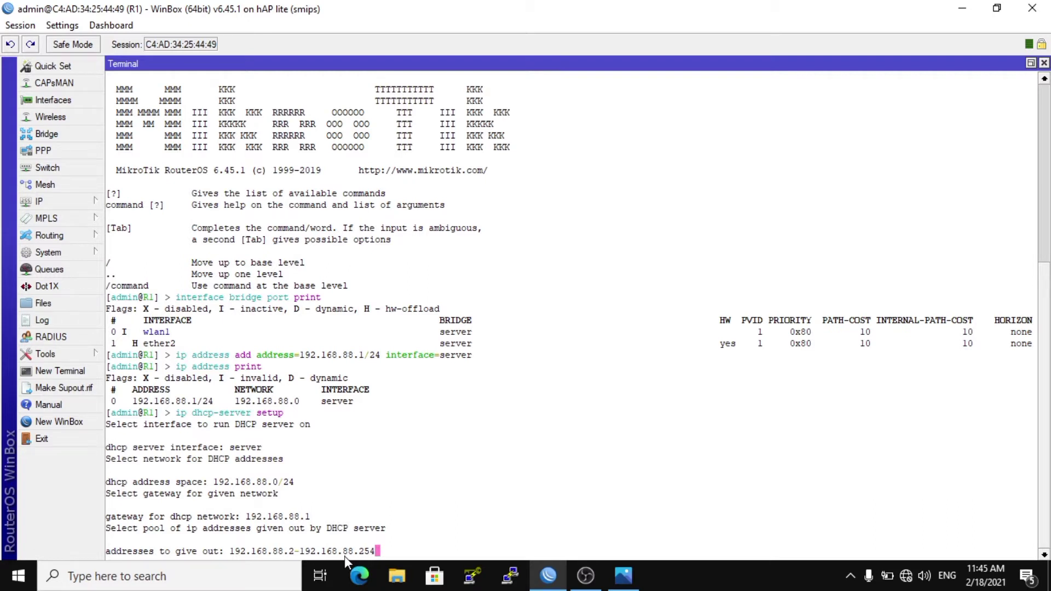
key("Return")
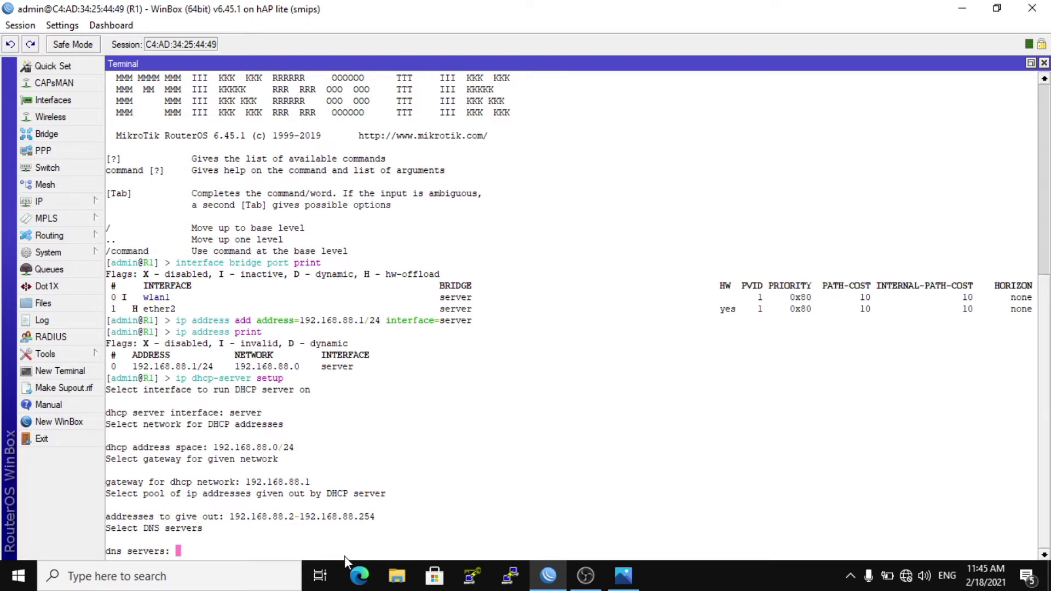
Set the DHCP setup's DNS server to 8.8.8.8 and accept a lease time of 10m.
type("8.8.8.8")
key("Return")
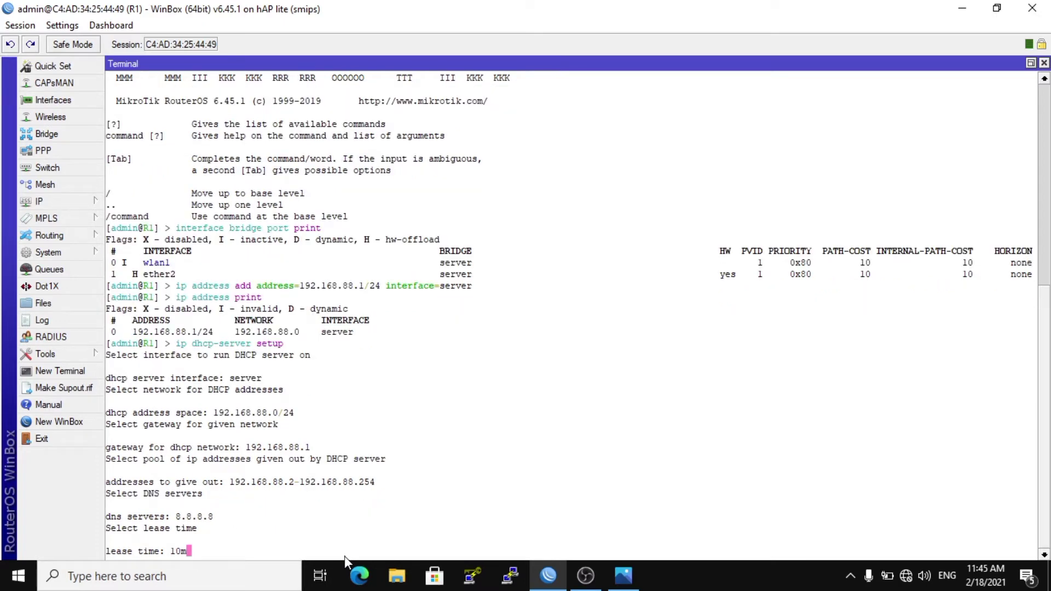
key("Return")
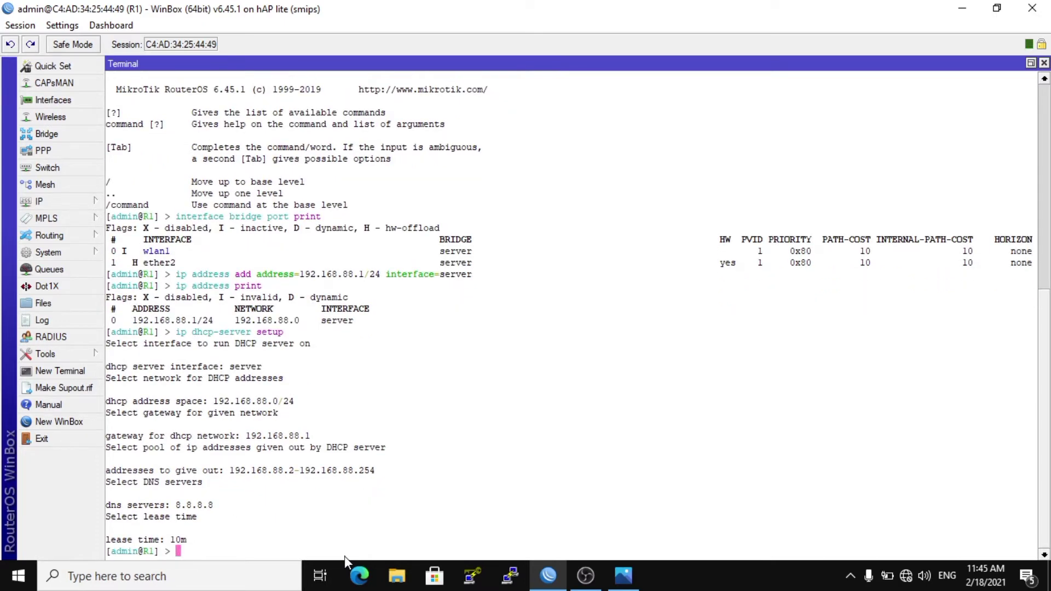
type("dhc")
key("BackSpace")
key("BackSpace")
key("BackSpace")
Print the list of DHCP servers configured on the router.
type("ip dhcp-ser")
key("Tab")
type("print")
key("Return")
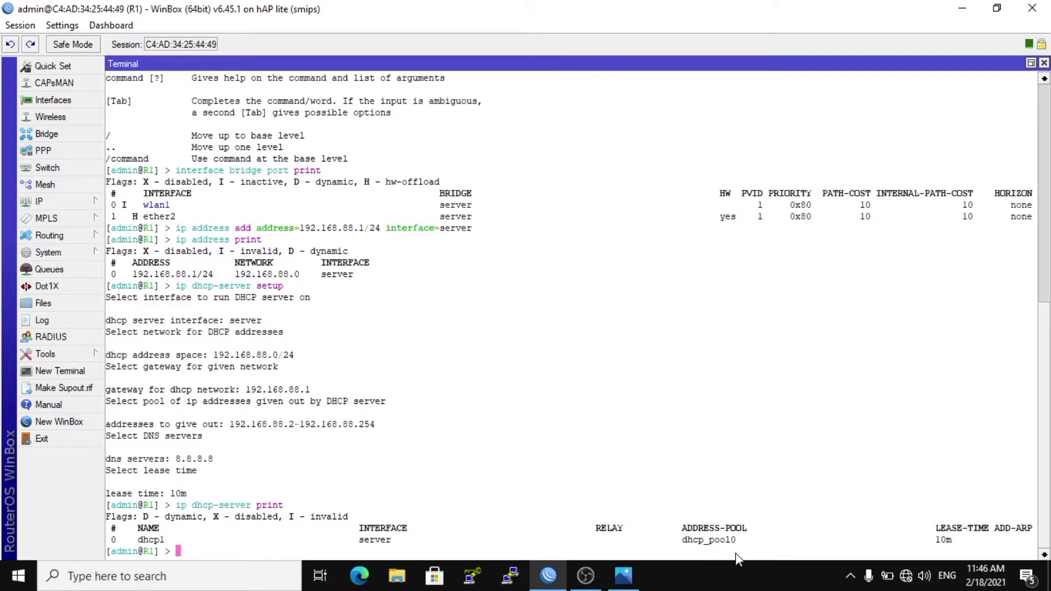
Print the wireless interfaces and their settings.
type("interface w")
type("ri")
key("Tab")
key("BackSpace")
key("BackSpace")
key("BackSpace")
key("BackSpace")
key("BackSpace")
key("BackSpace")
key("BackSpace")
key("BackSpace")
key("BackSpace")
type("wire")
key("Tab")
type("print")
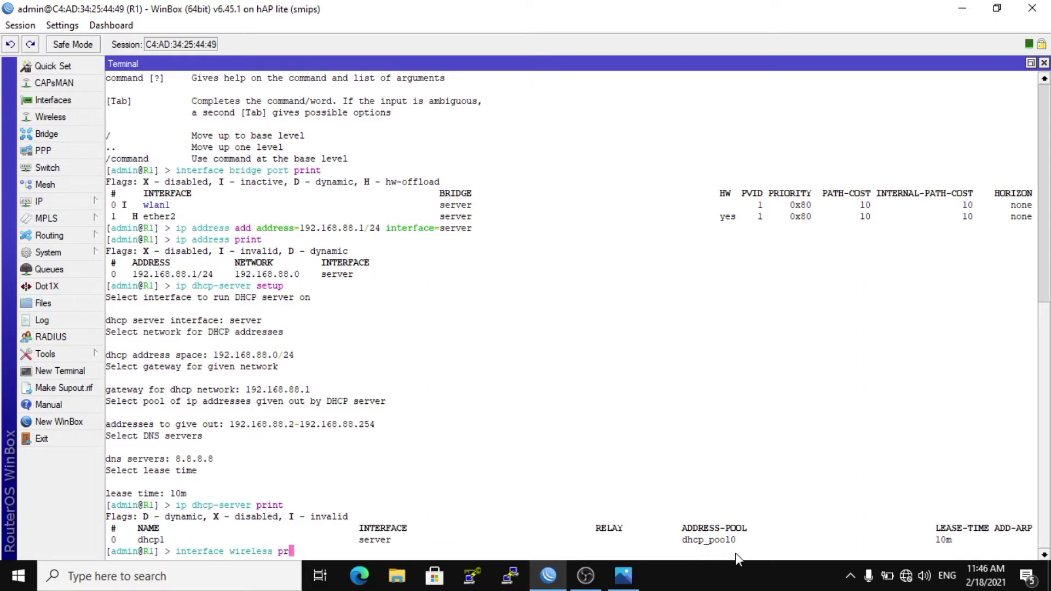
key("Return")
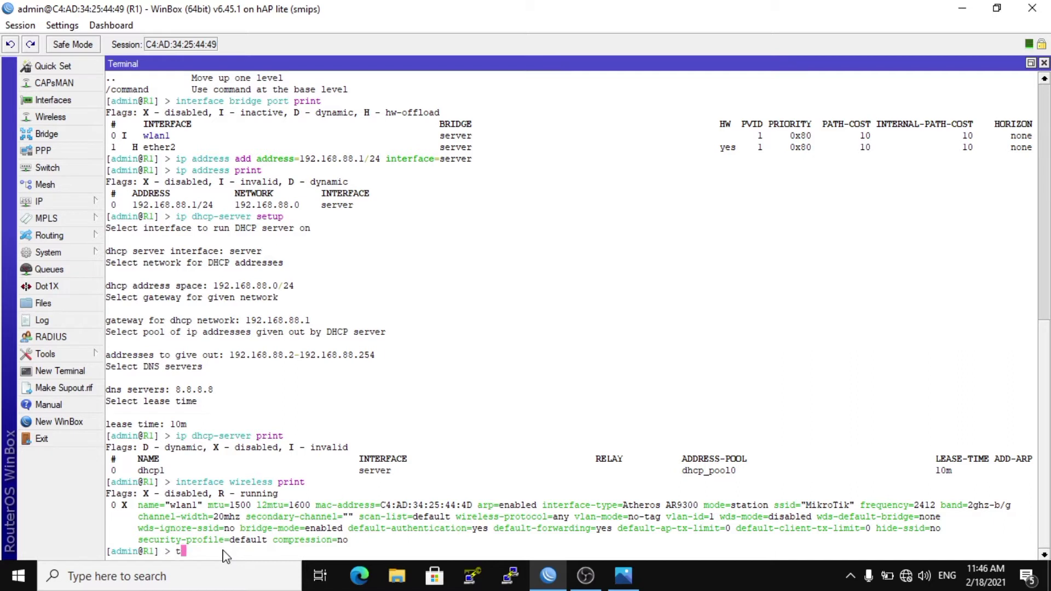
Enable the wireless interface wlan1.
type("interface wireless enable wlan1")
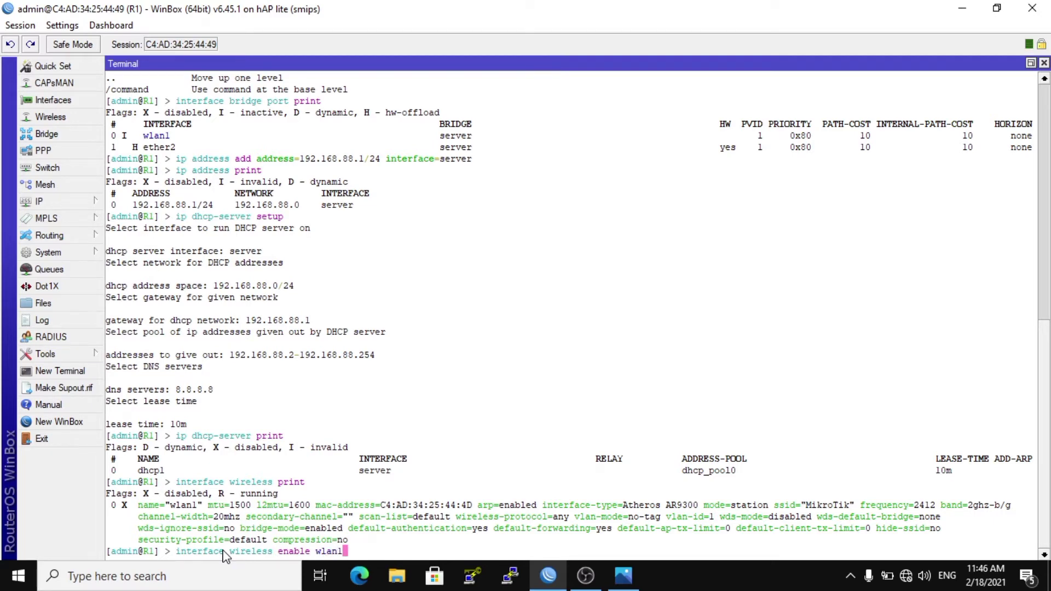
key("Return")
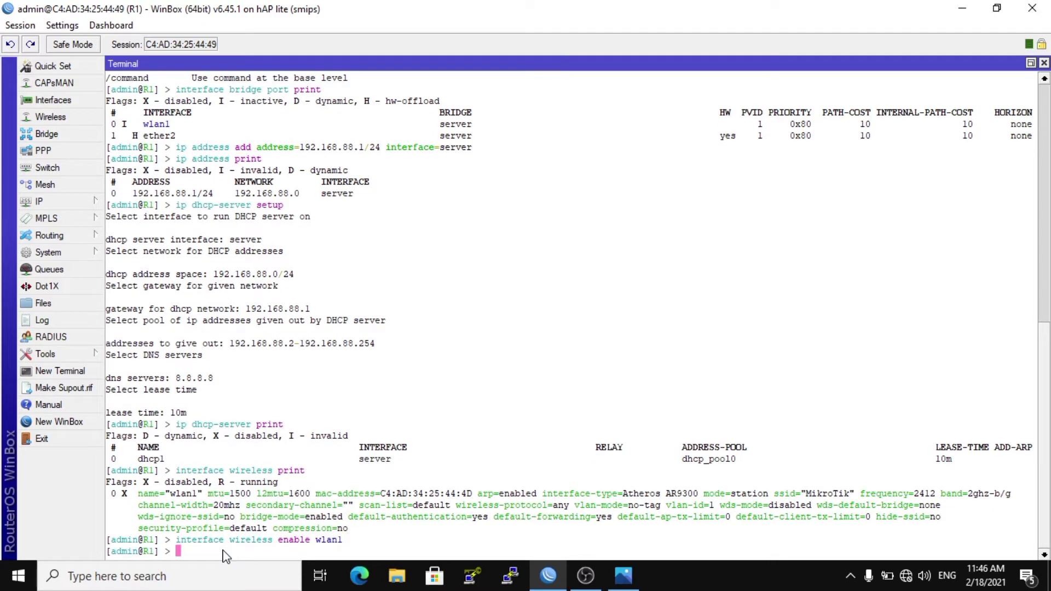
Print the wireless interface settings again to check the status of wlan1.
type("interface wireless print")
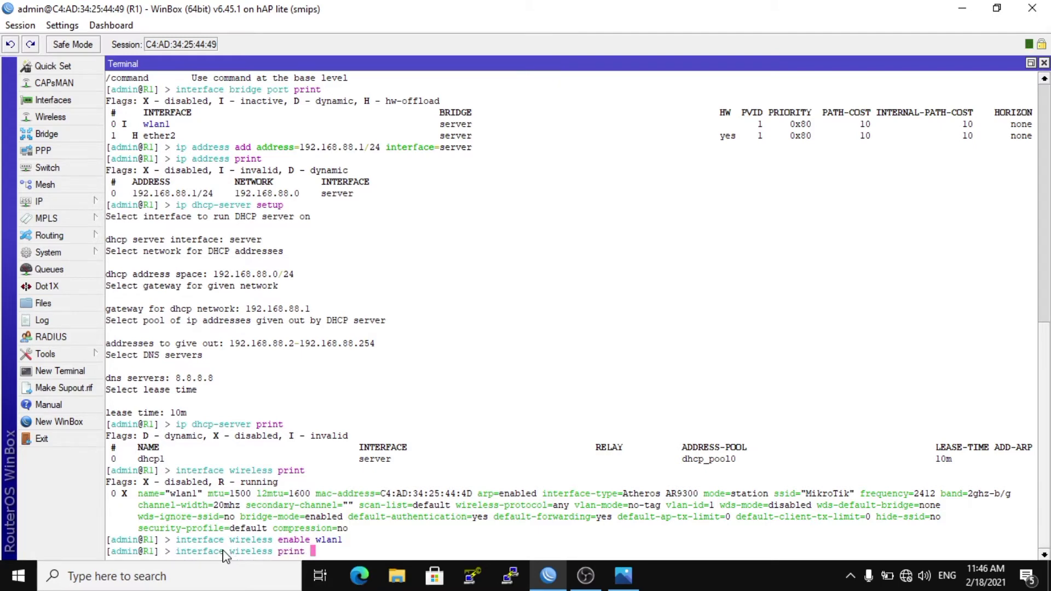
key("Return")
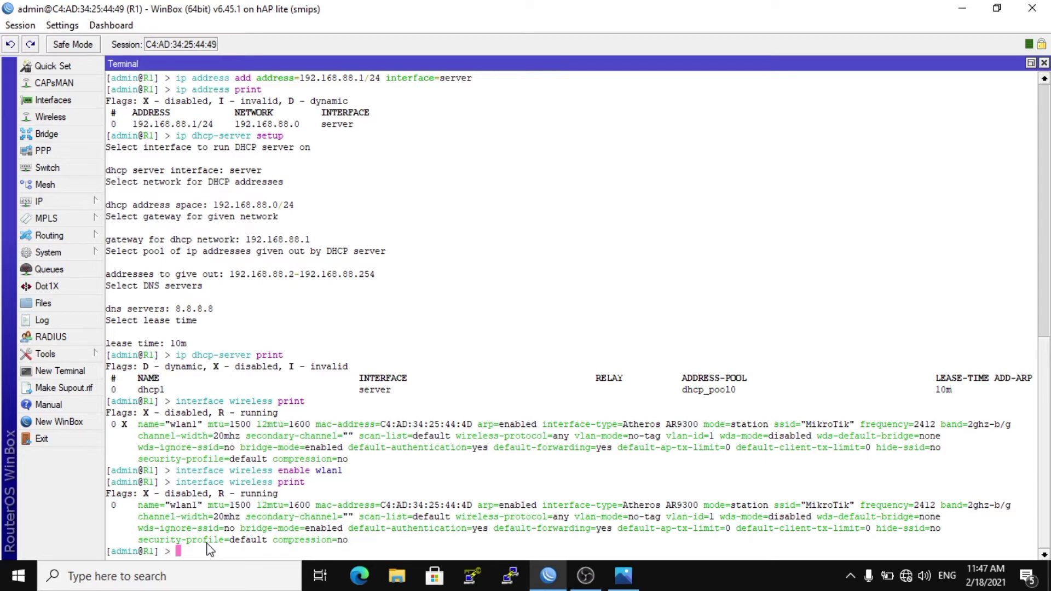
Start a command that adds a wireless security profile named "wireless bridge".
type("interface wit")
key("BackSpace")
key("BackSpace")
type("reless sec")
key("Tab")
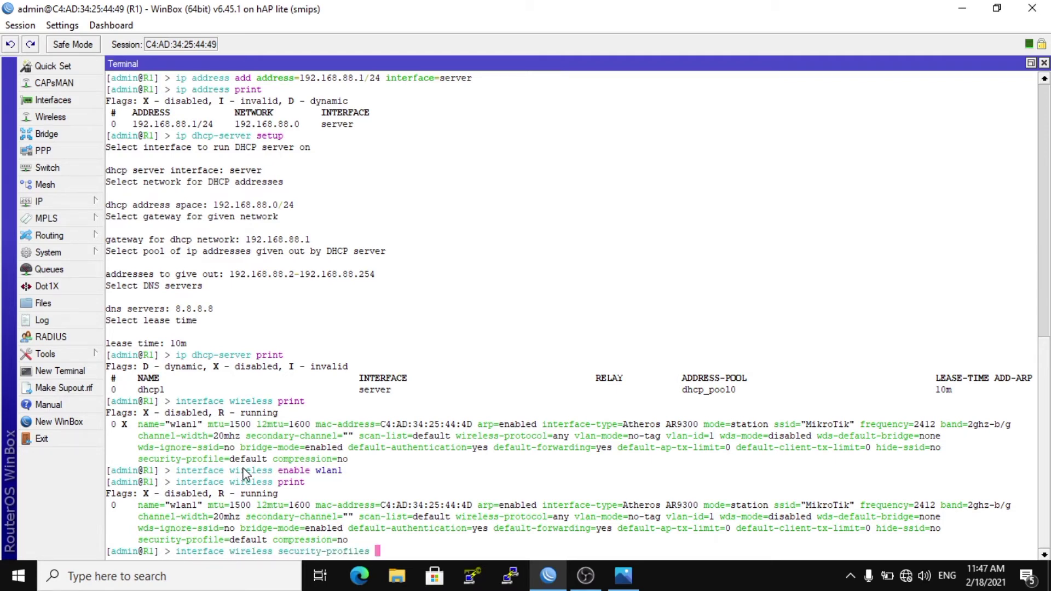
type("add name=wi")
key("BackSpace")
type("ireless br")
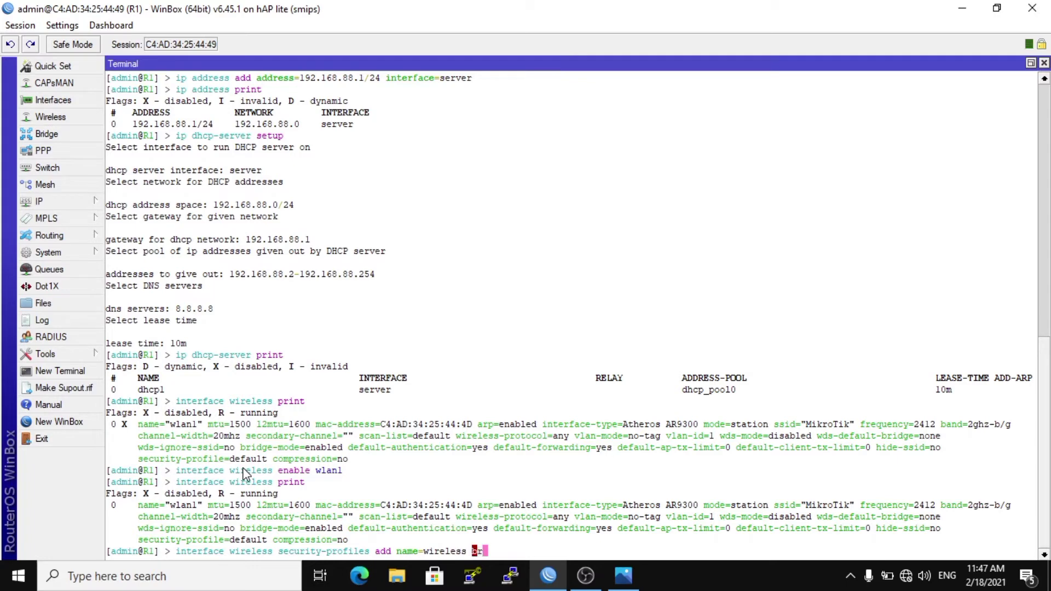
key("BackSpace")
key("BackSpace")
key("BackSpace")
key("BackSpace")
key("BackSpace")
key("BackSpace")
key("BackSpace")
key("BackSpace")
key("BackSpace")
key("BackSpace")
key("BackSpace")
type("\"")
type("wireless")
type(" print")
key("BackSpace")
key("BackSpace")
key("BackSpace")
key("BackSpace")
key("BackSpace")
key("BackSpace")
type("bridge\"")
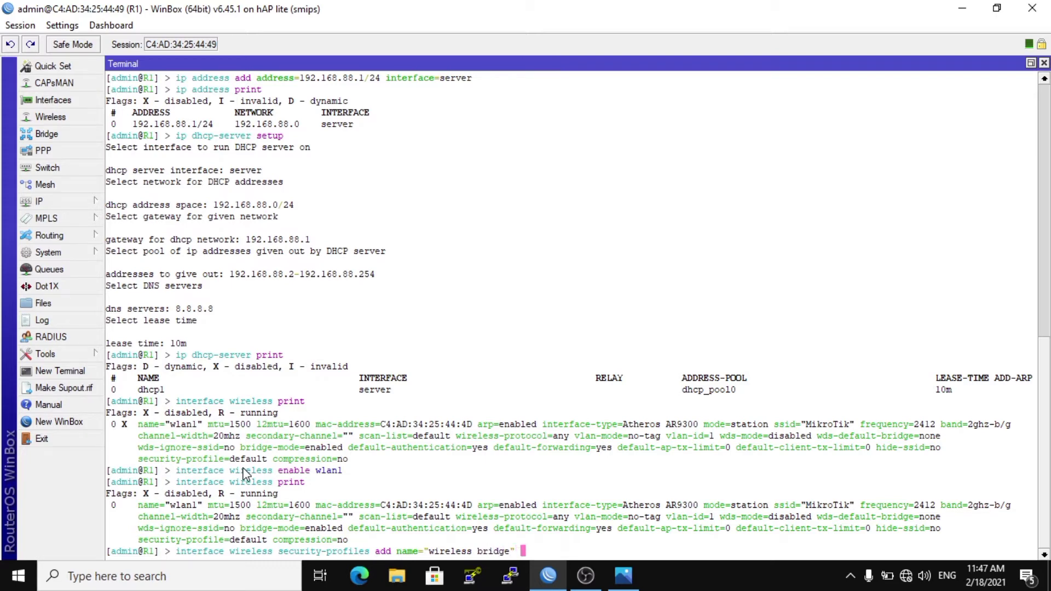
type(" authentication-types=")
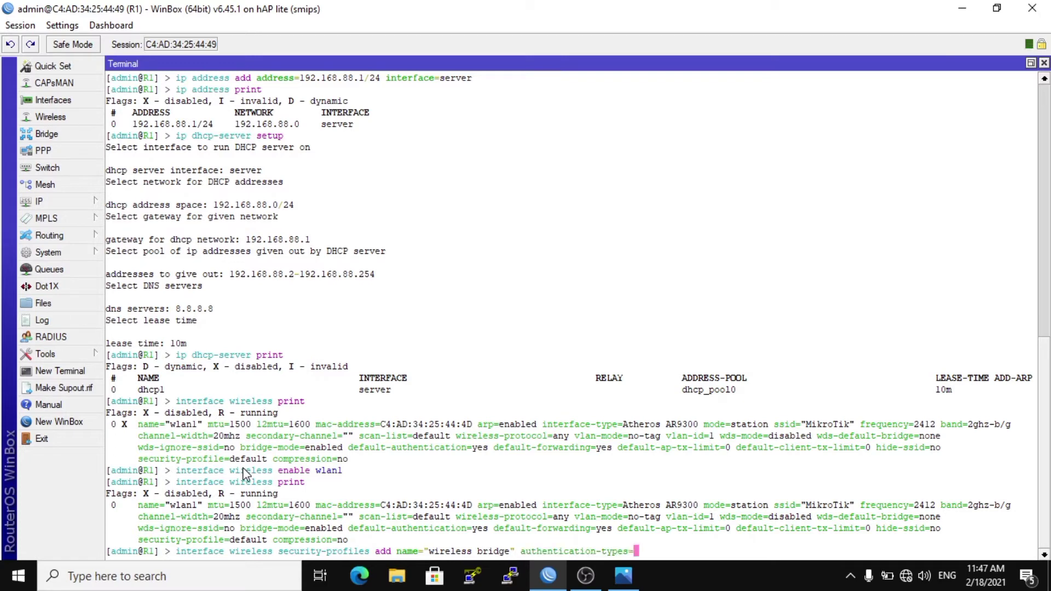
type("wpa-psk,wpa2")
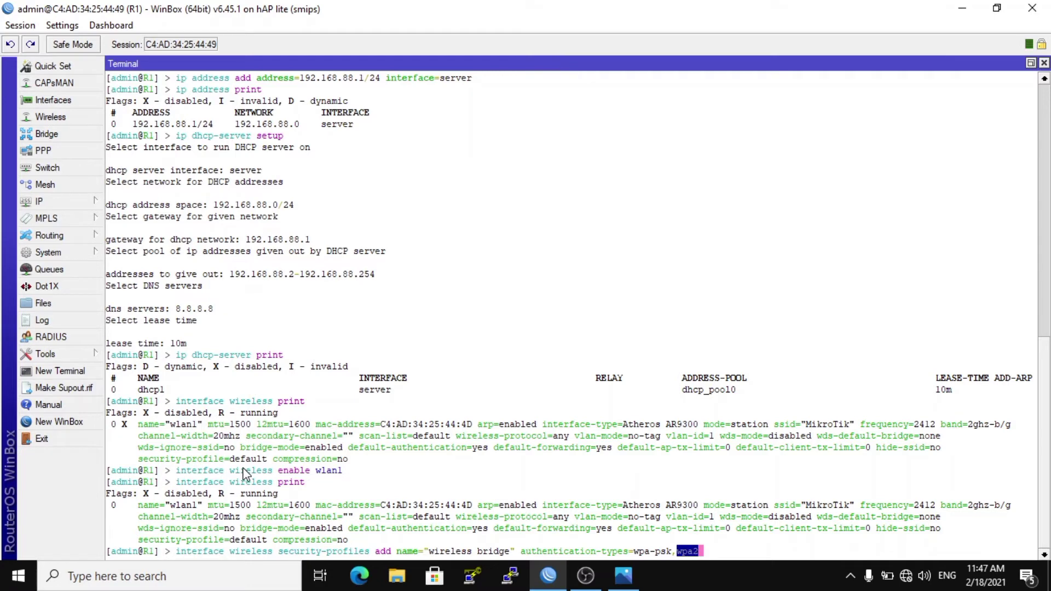
type("-psk dyna")
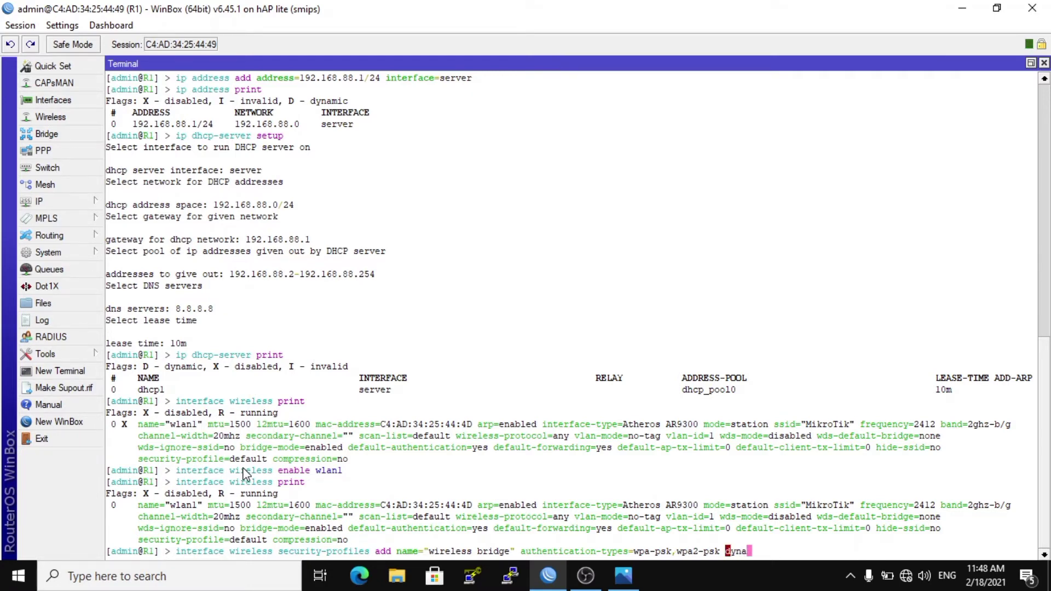
type("a")
key("BackSpace")
key("BackSpace")
key("BackSpace")
key("BackSpace")
key("BackSpace")
key("BackSpace")
key("BackSpace")
key("BackSpace")
key("BackSpace")
key("BackSpace")
key("BackSpace")
key("BackSpace")
key("BackSpace")
key("BackSpace")
key("BackSpace")
key("BackSpace")
key("BackSpace")
key("BackSpace")
key("BackSpace")
key("BackSpace")
key("BackSpace")
key("BackSpace")
key("BackSpace")
key("BackSpace")
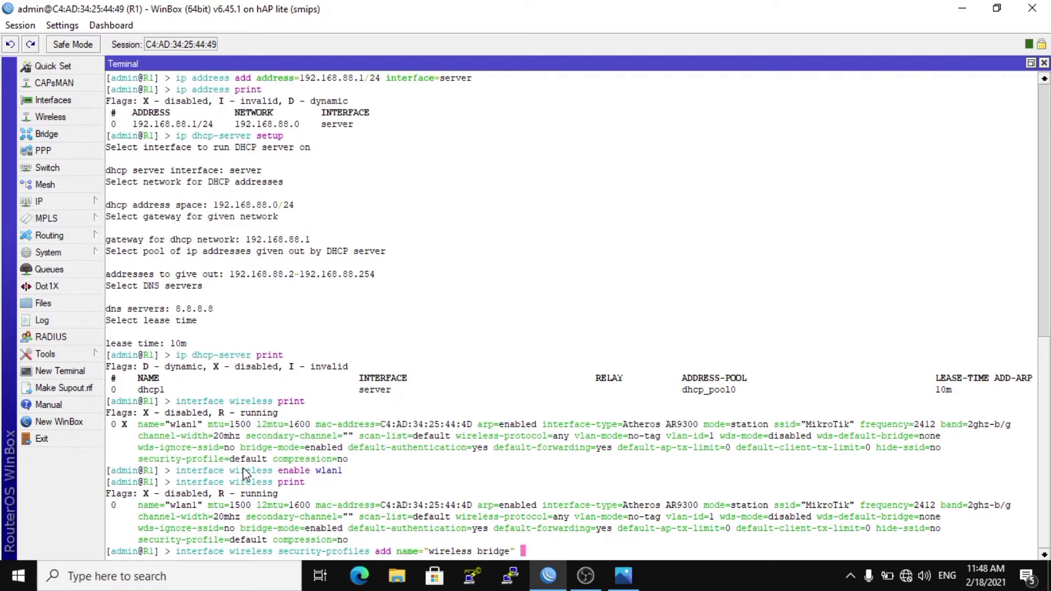
Specify dynamic-keys as the mode of the "wireless bridge" security profile in the command.
type("mode=dynamic-keys a")
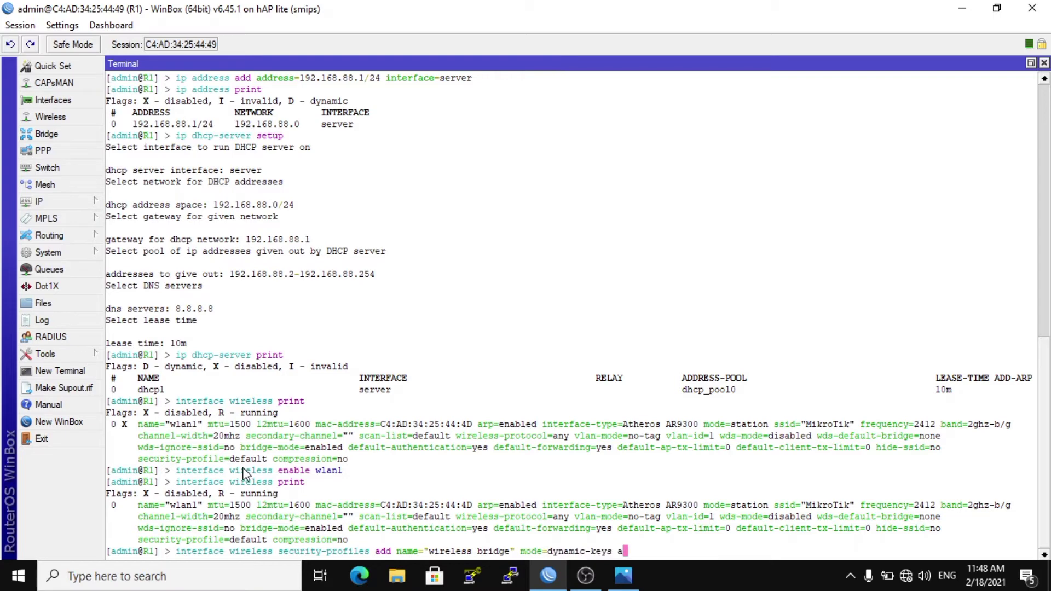
type("uthentication-types=wpa")
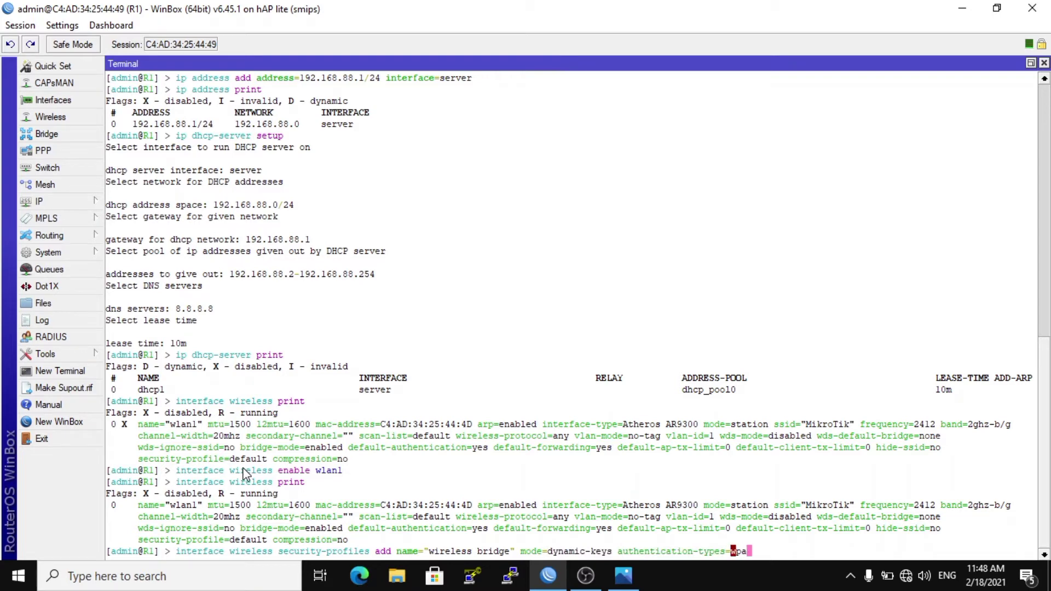
type("-psk,wpa2")
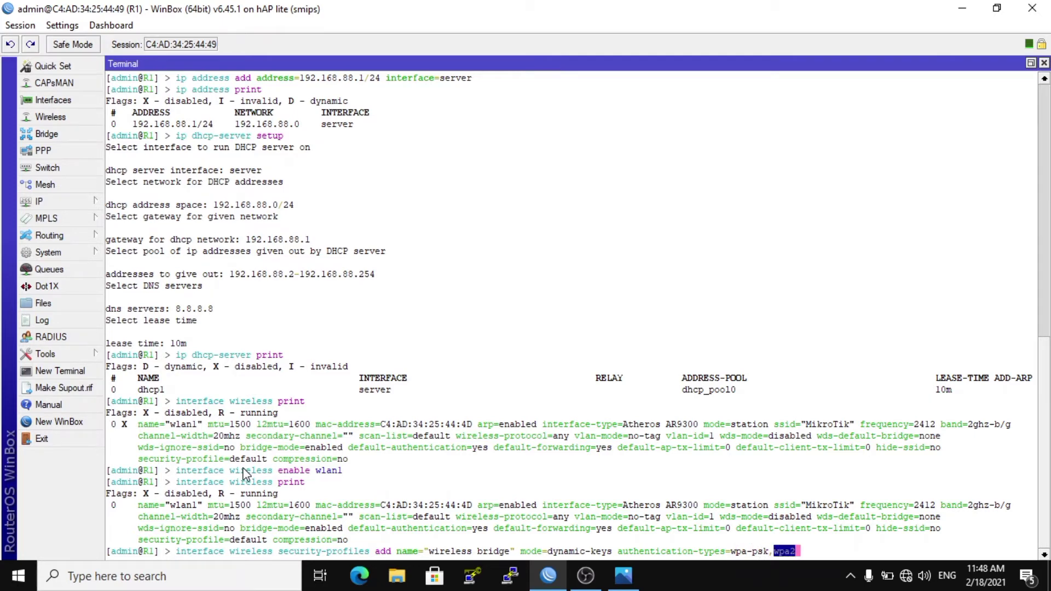
type("-psk pwa")
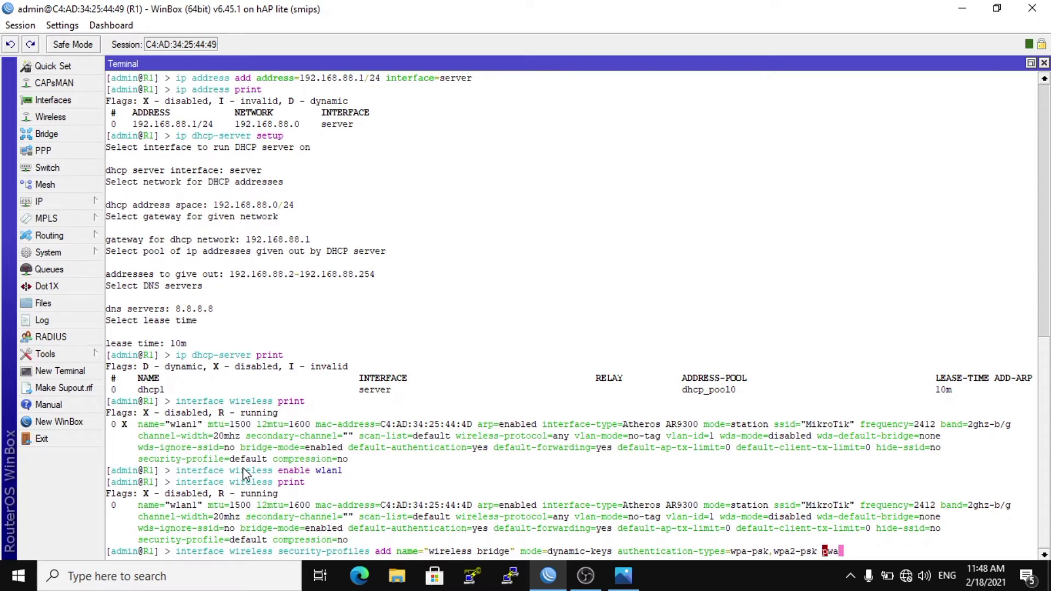
Add the WPA pre-shared key to the security profile command, enclosing the passphrase in quotation marks.
key("BackSpace")
key("BackSpace")
key("BackSpace")
key("BackSpace")
key("BackSpace")
key("BackSpace")
key("BackSpace")
key("Tab")
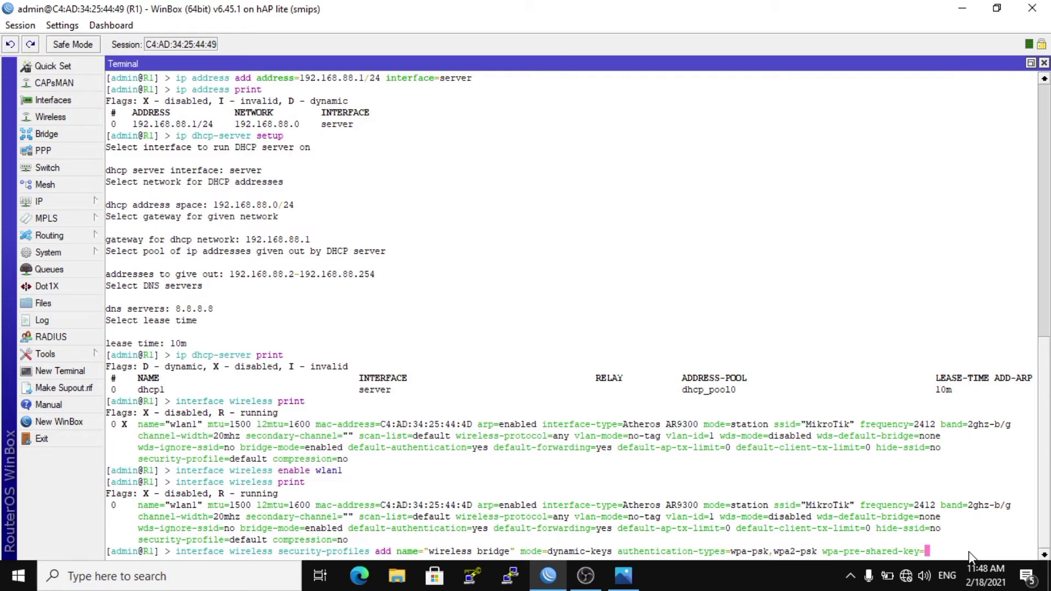
key("BackSpace")
key("BackSpace")
key("BackSpace")
key("BackSpace")
key("BackSpace")
key("BackSpace")
key("BackSpace")
Add the same passphrase as the WPA2 pre-shared key and run the command to create the security profile.
key("Tab")
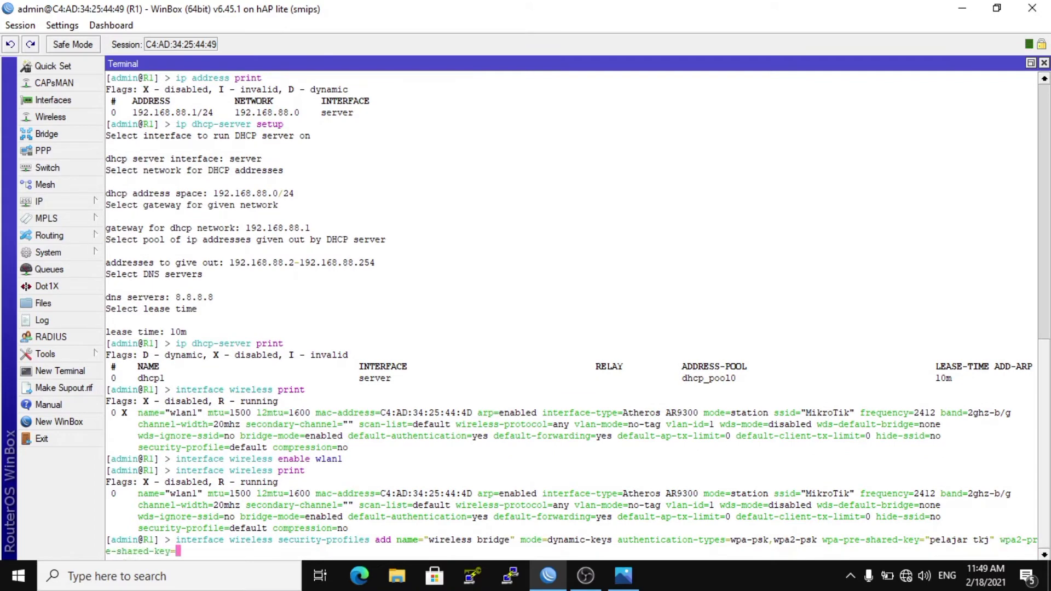
key("Return")
Print the wireless security profiles to check the "wireless bridge" entry.
type("interface ")
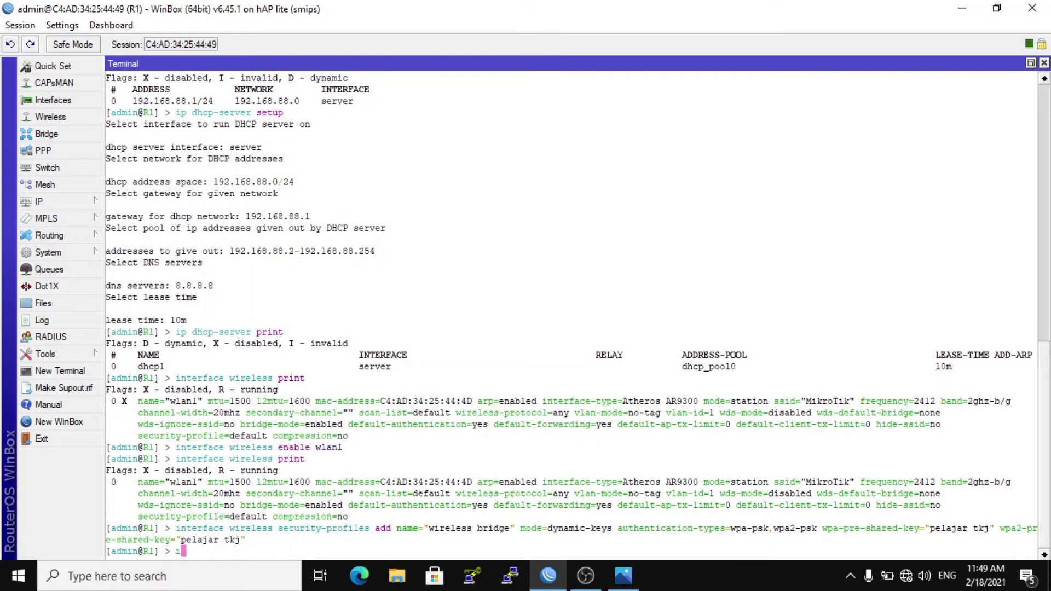
type("wireless sec")
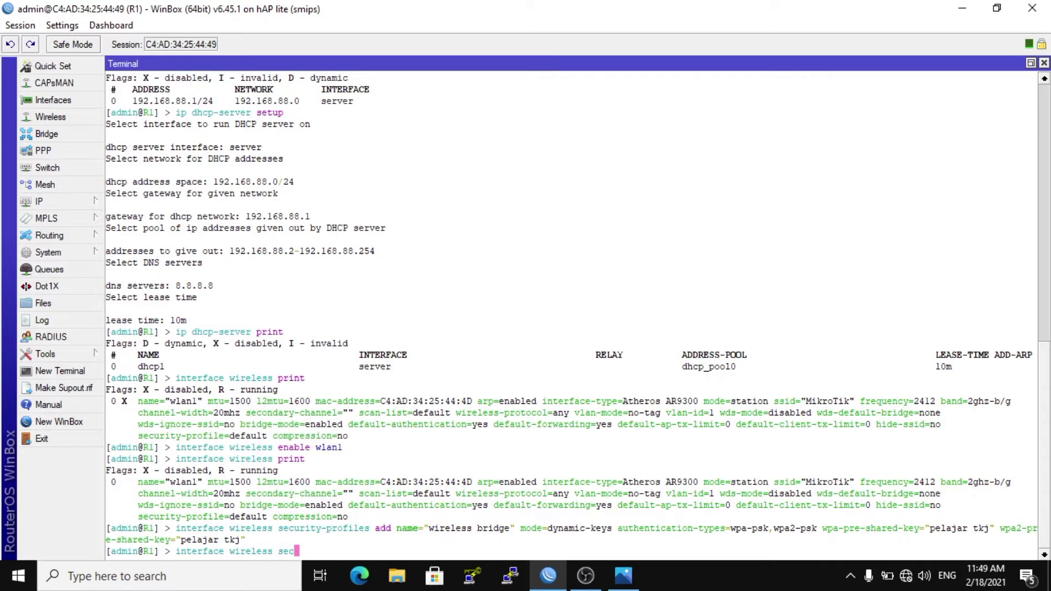
key("Tab")
type("print")
key("Return")
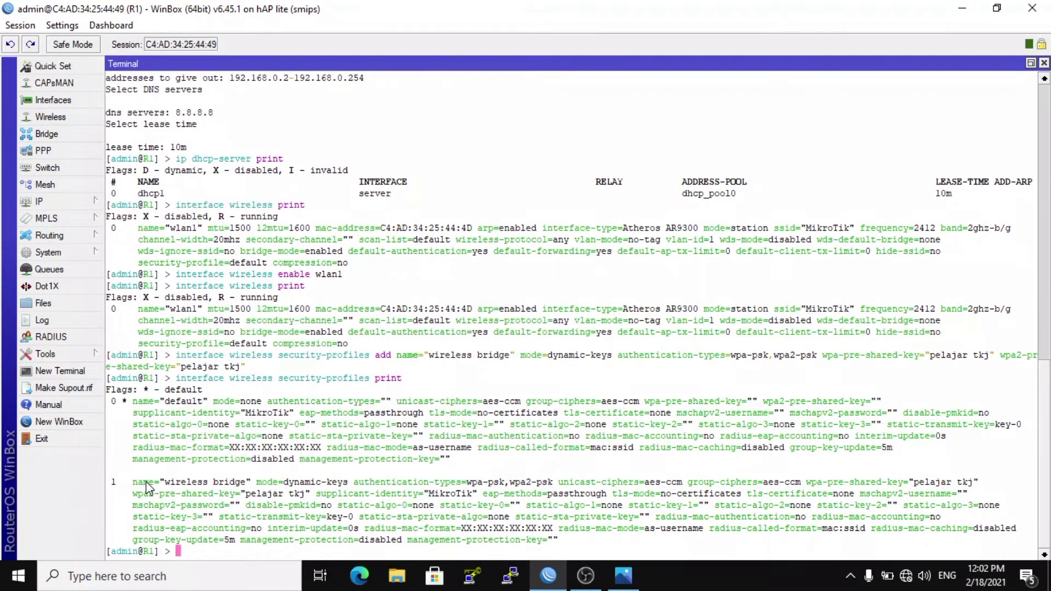
Start a wireless set command for wlan1 with the mode ap-bridge.
type("interface wireless ")
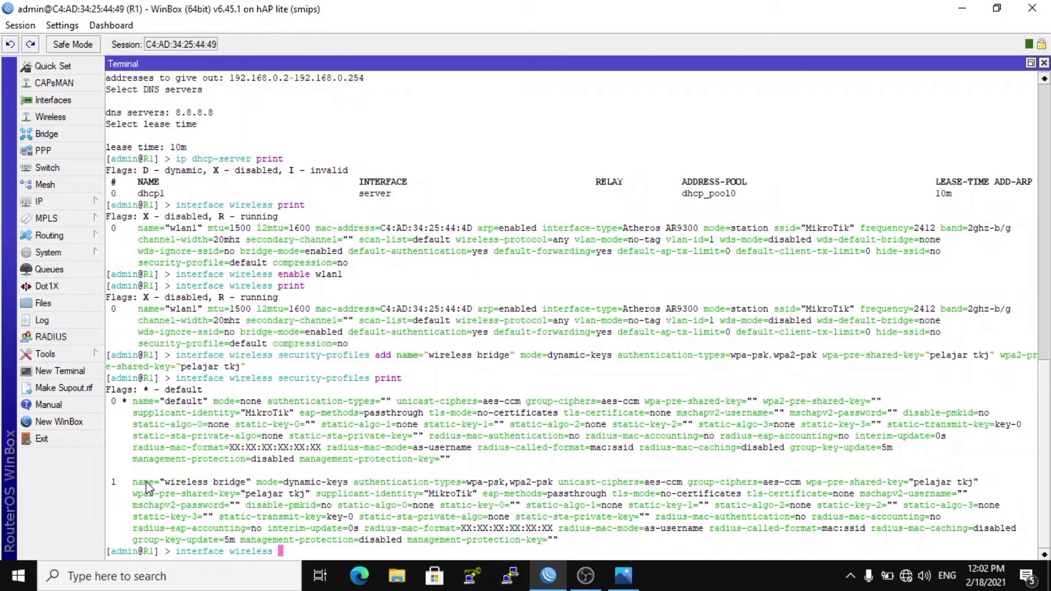
type("set wlan1 mode=ap-bridge ")
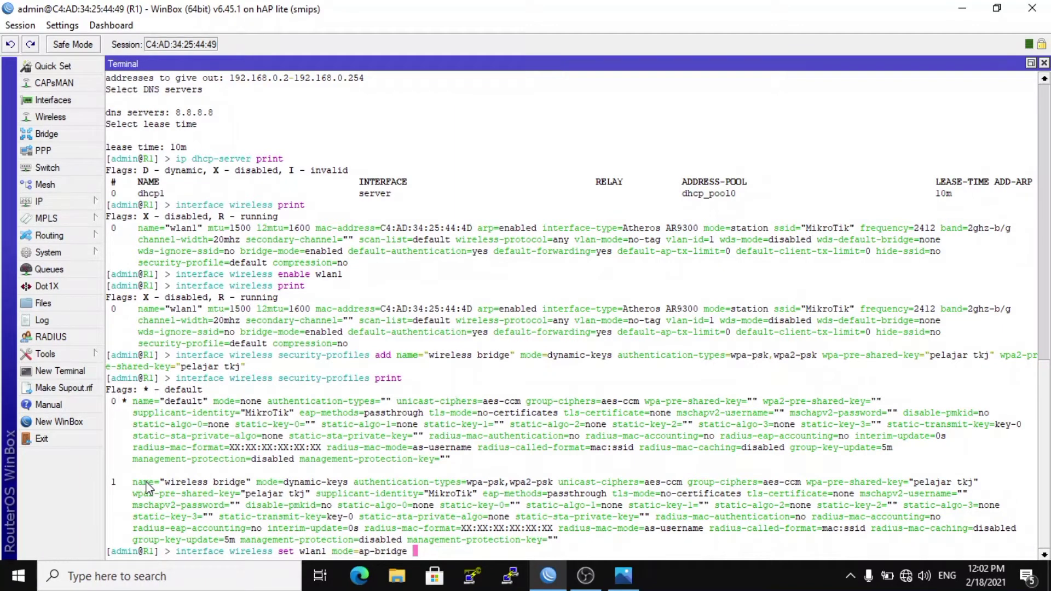
type("ssid=\"Rumah Ngoprek\" ")
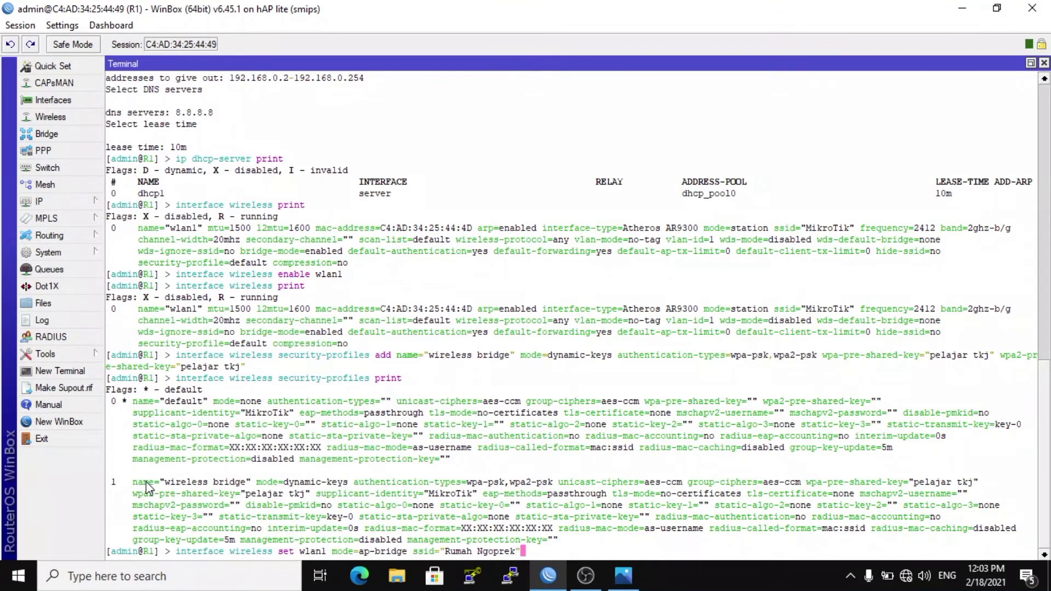
type("security-profile=")
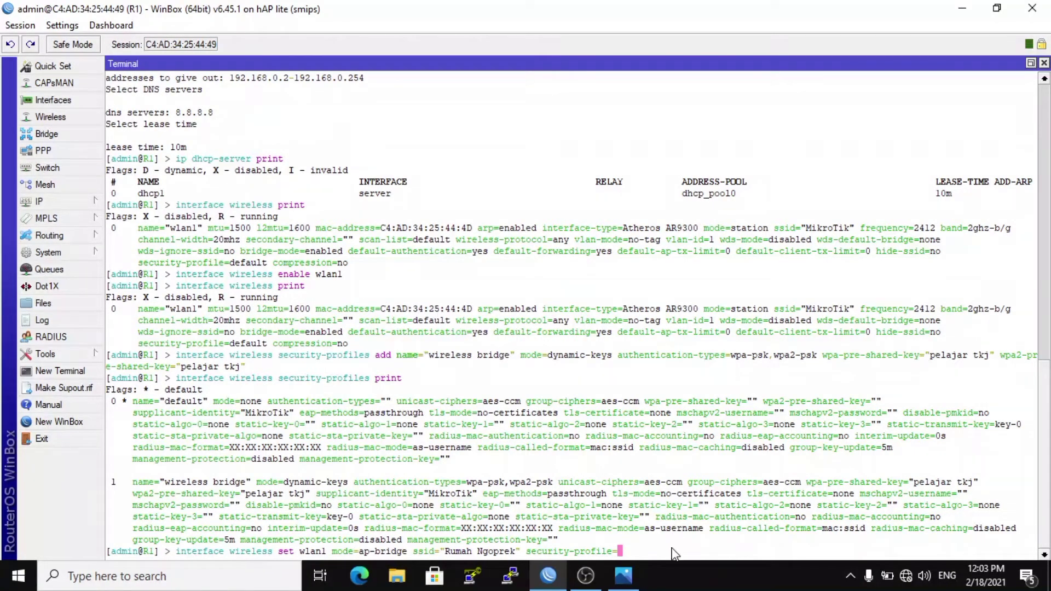
Add the SSID "Rumah Ngoprek" and the security profile "wireless bridge" to the wlan1 command and run it.
type("wire")
key("Tab")
key("Return")
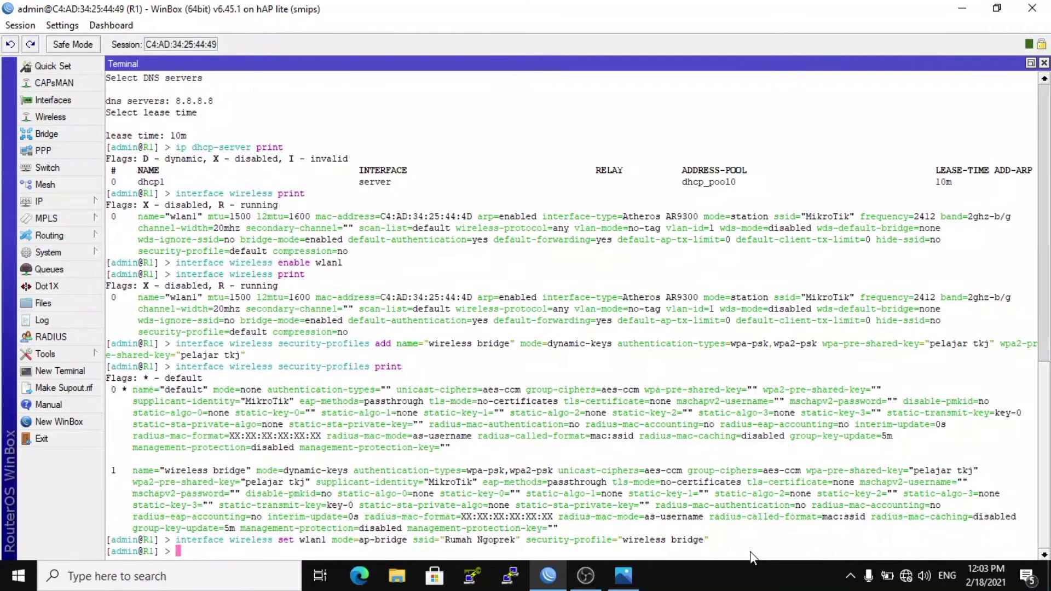
Print the wireless interface settings to check the new configuration of wlan1.
type("interface wireless ")
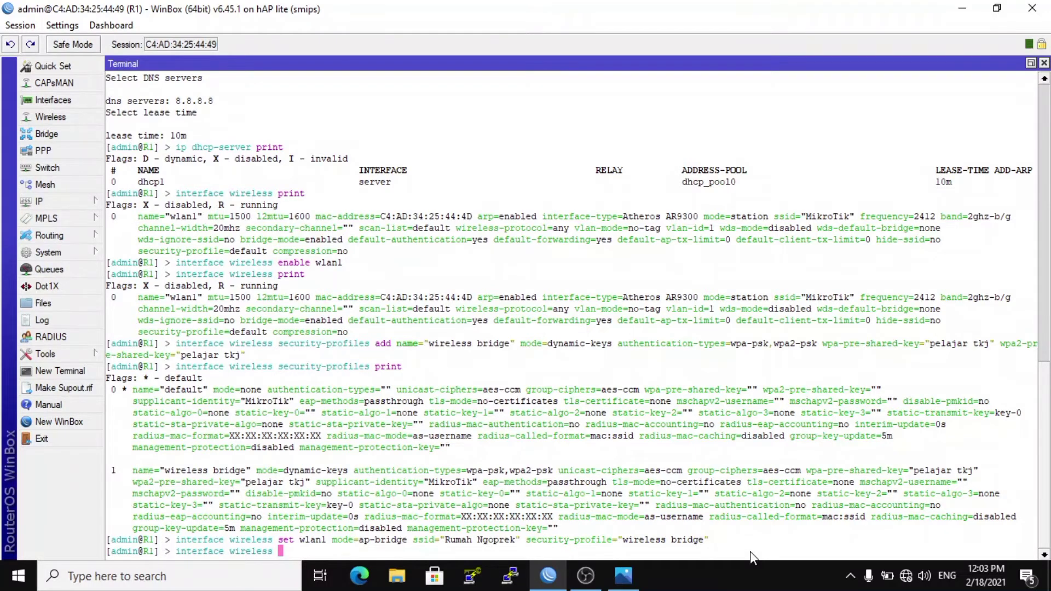
type("wla")
key("BackSpace")
key("BackSpace")
key("BackSpace")
type("p")
key("Tab")
key("Return")
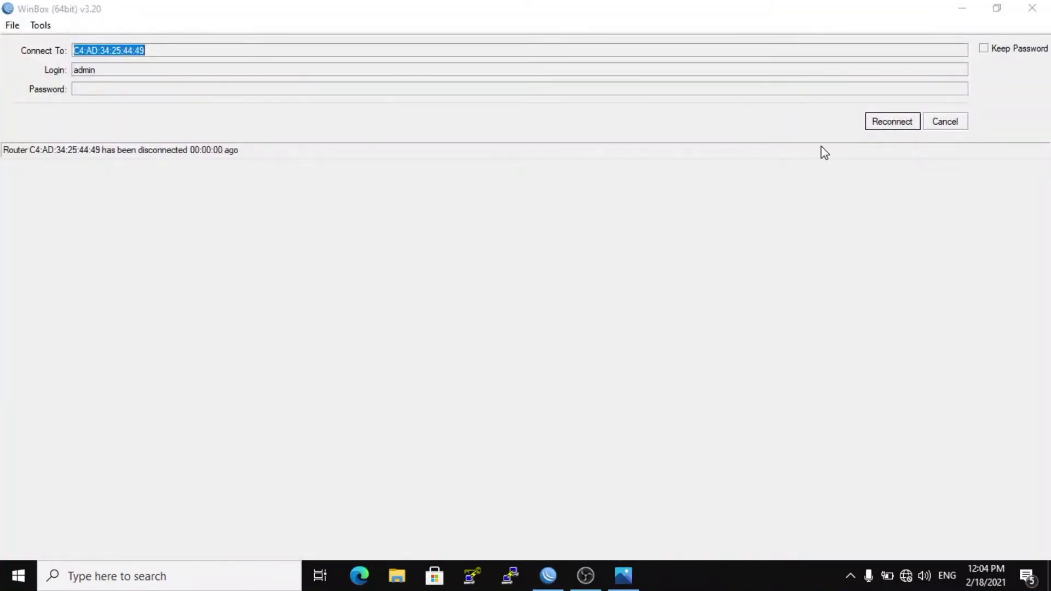
Cancel the reconnection to R1, refresh the neighbor list and connect to router R2.
left_click(952, 122)
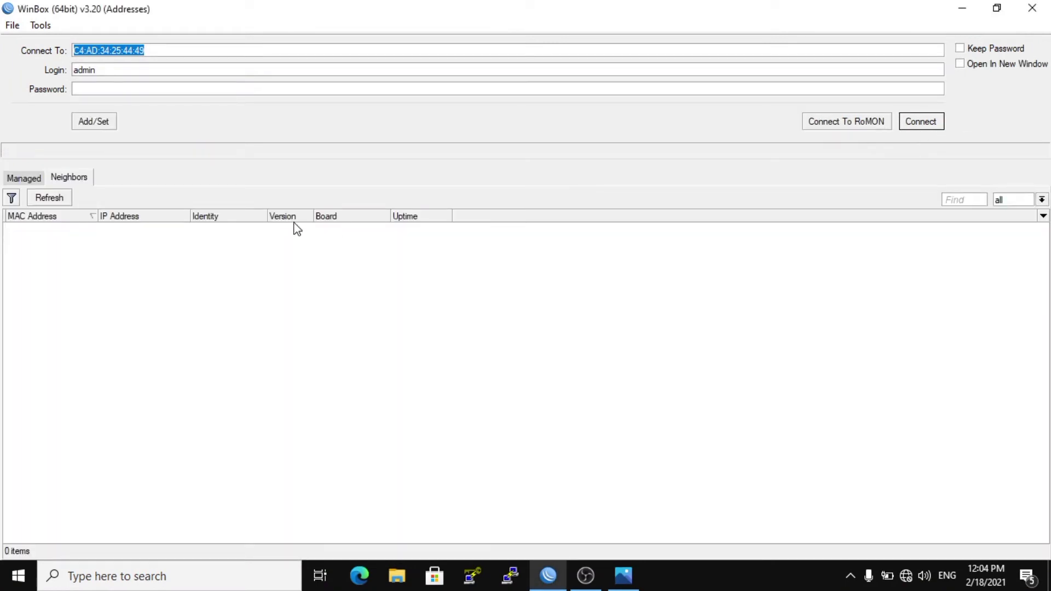
left_click(62, 199)
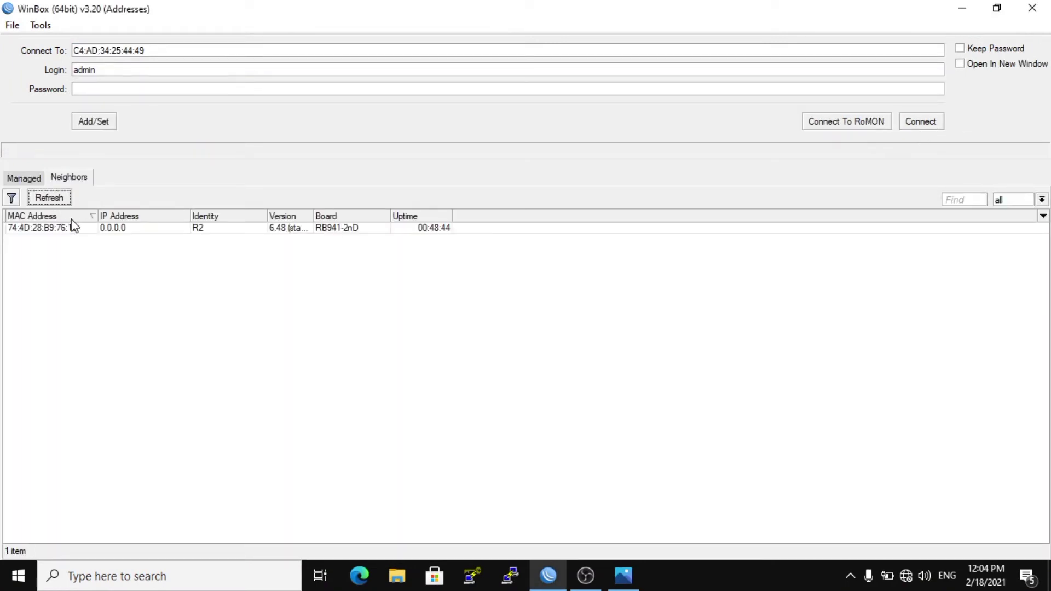
left_click(70, 232)
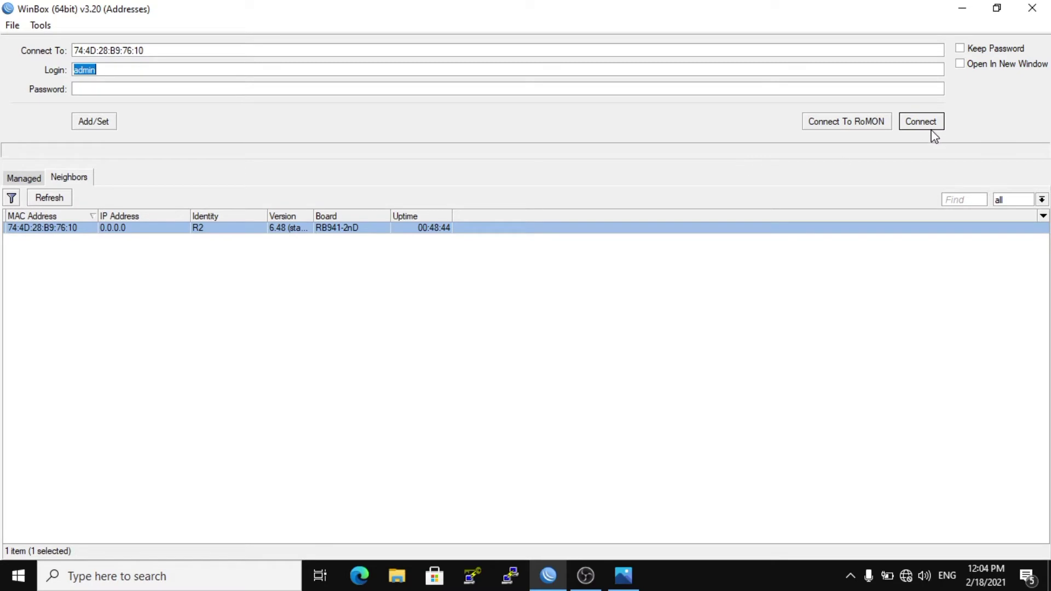
left_click(929, 127)
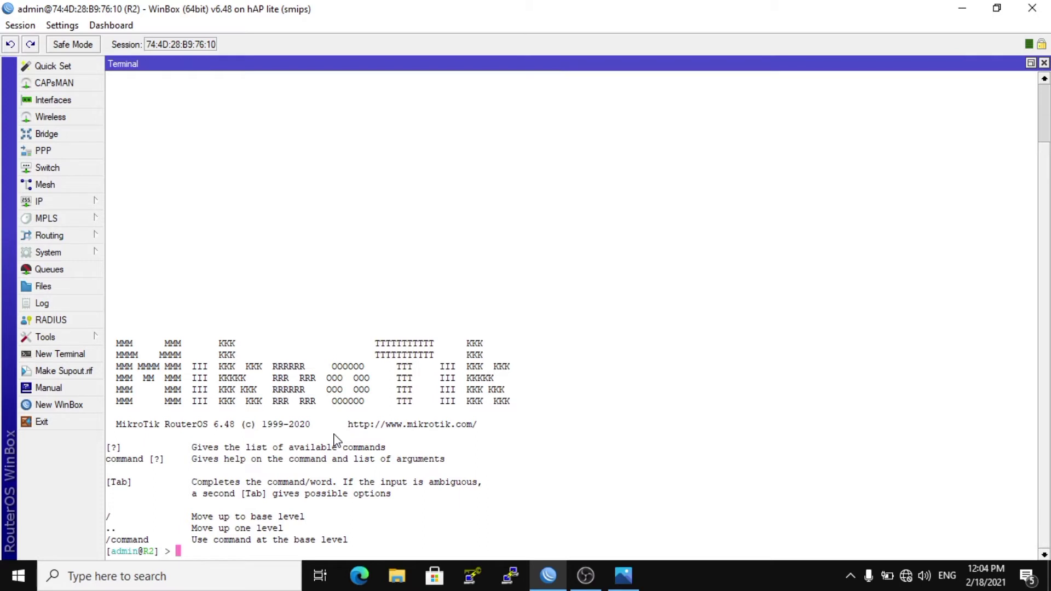
Print the list of interfaces on router R2.
type("interface print")
key("Return")
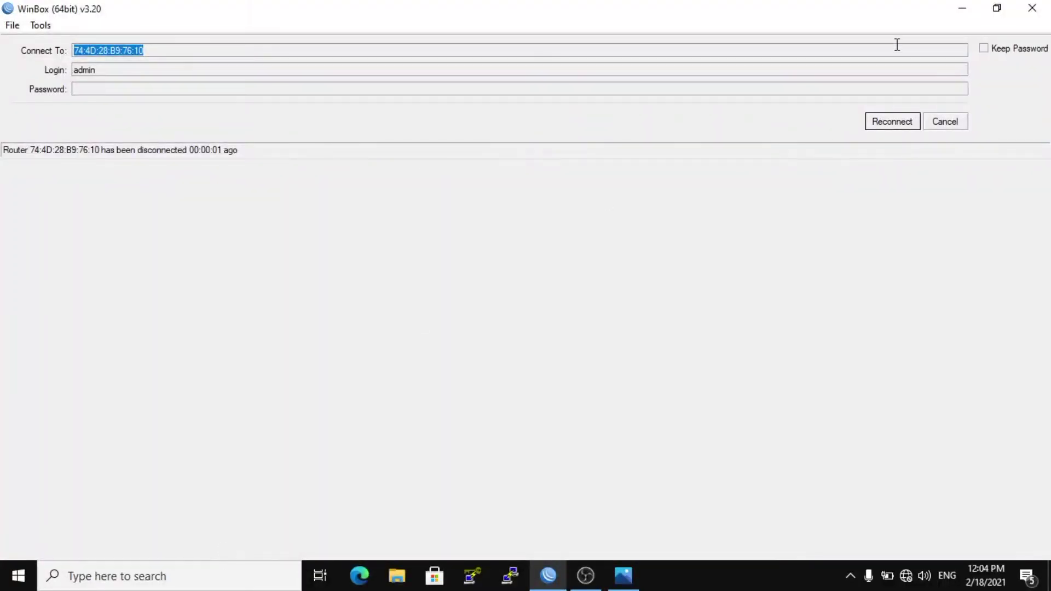
Reconnect to router R2 and print its interface list again.
left_click(900, 122)
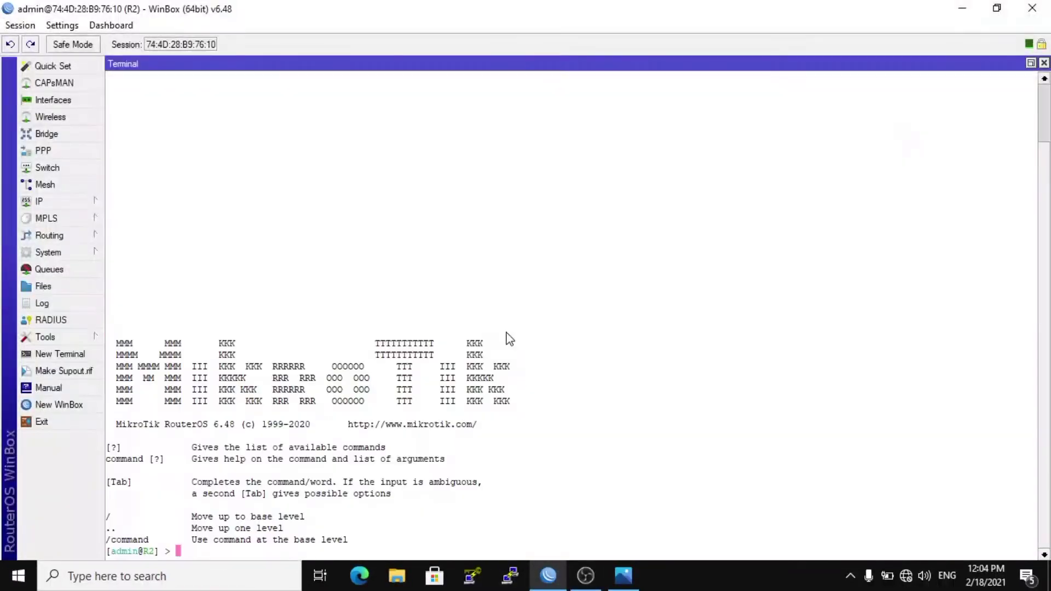
type("interface print")
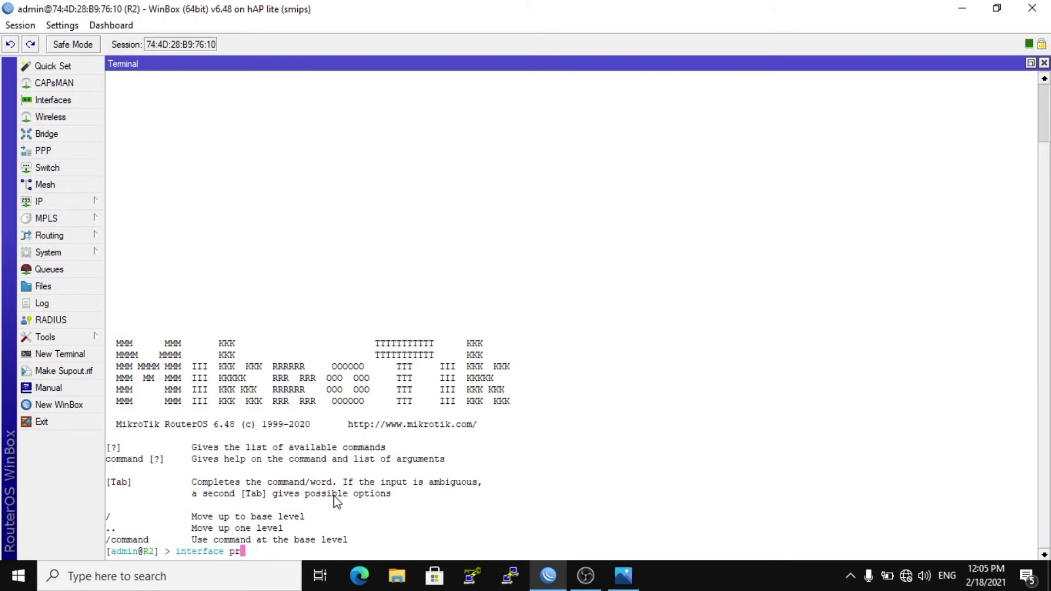
key("Return")
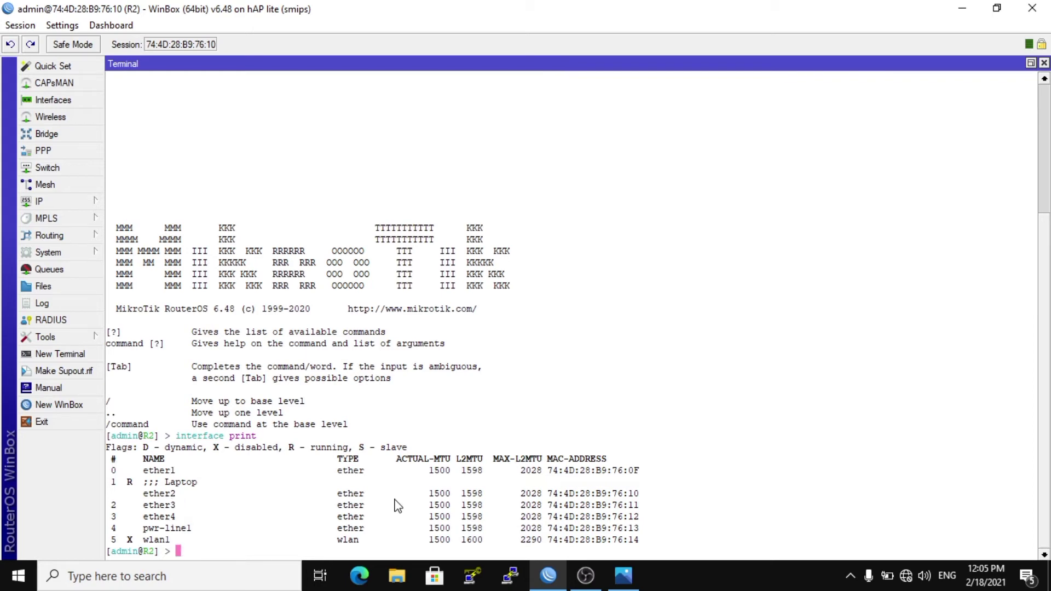
Add a bridge interface named client on router R2.
type("interface bridge ")
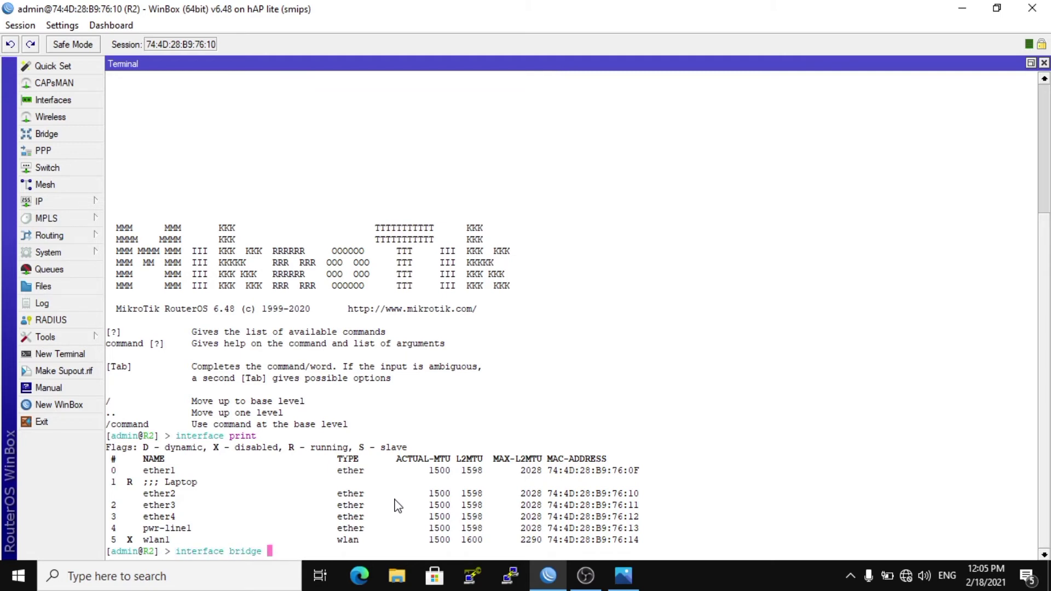
type("add name=client")
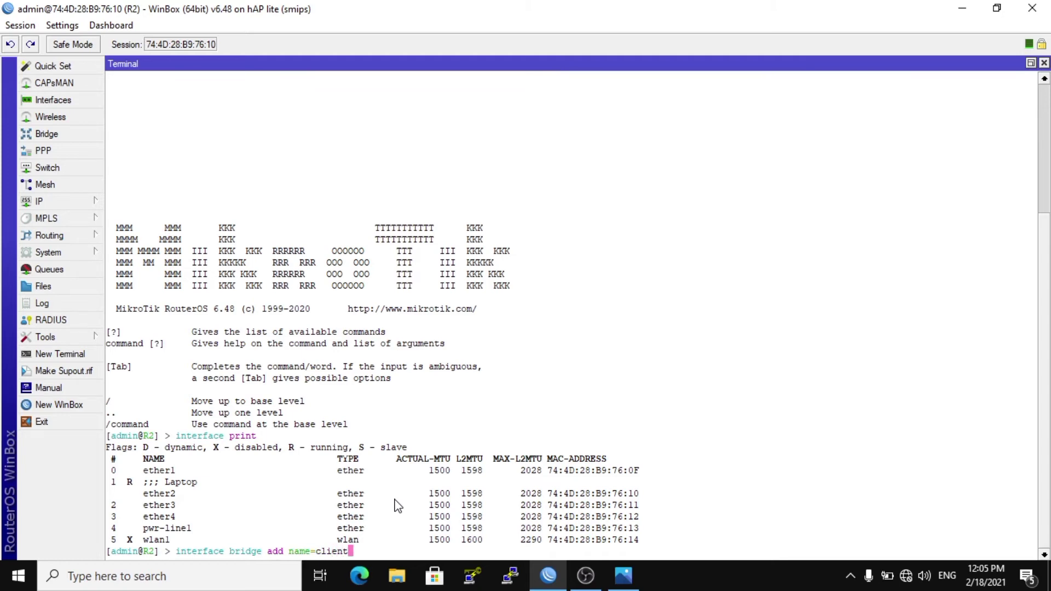
key("Return")
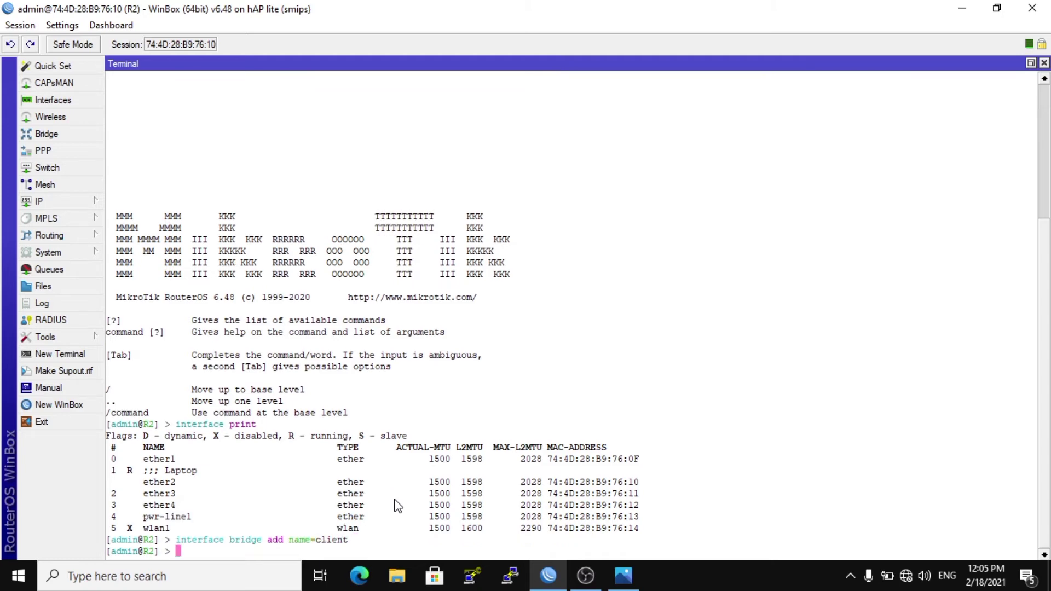
Print the bridge details and the full interface list on router R2.
type("interface bridge print")
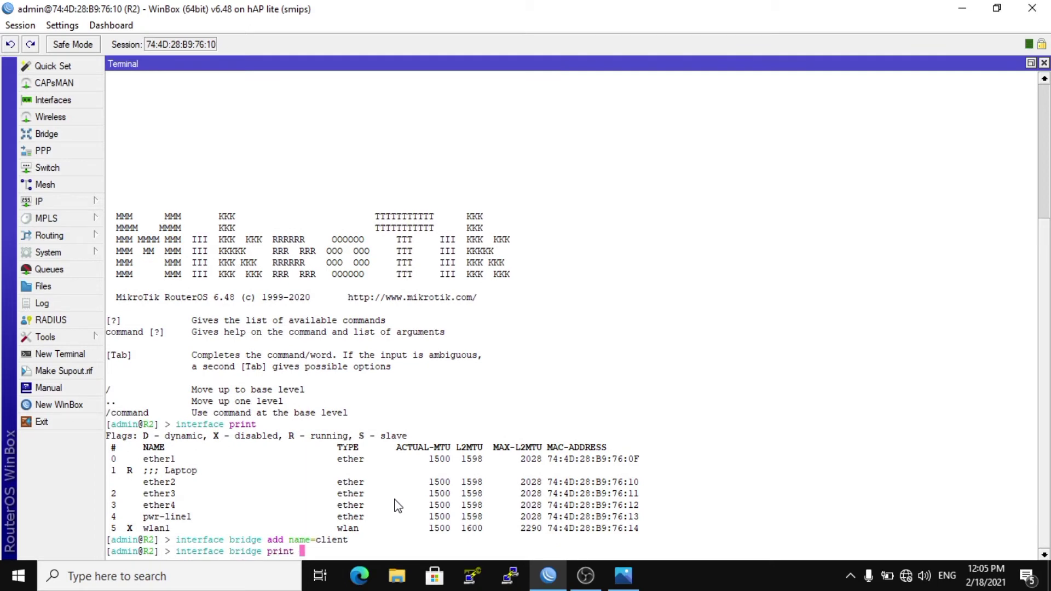
key("Return")
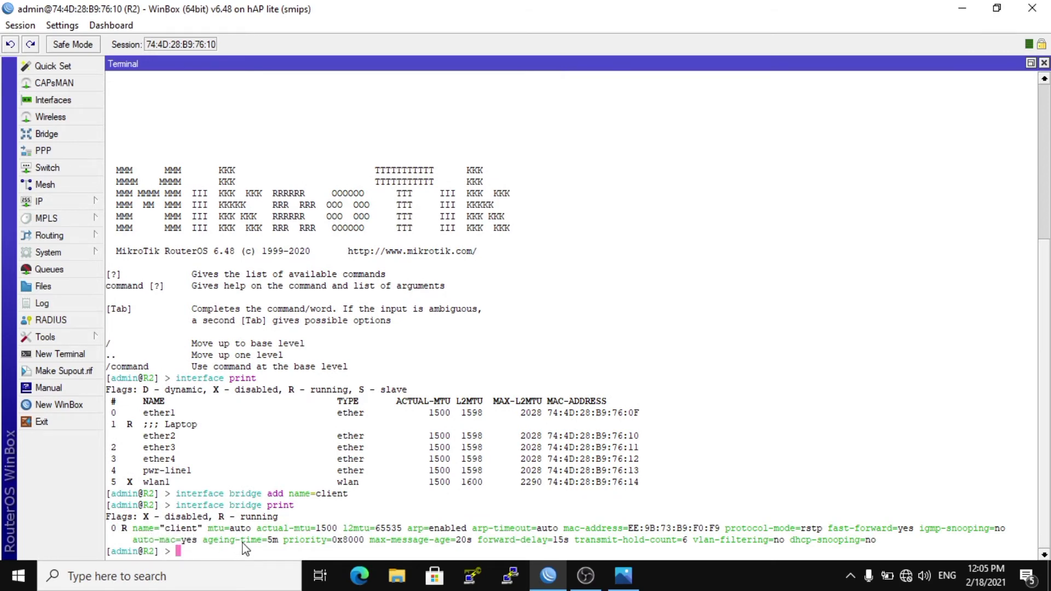
type("interface print")
key("Return")
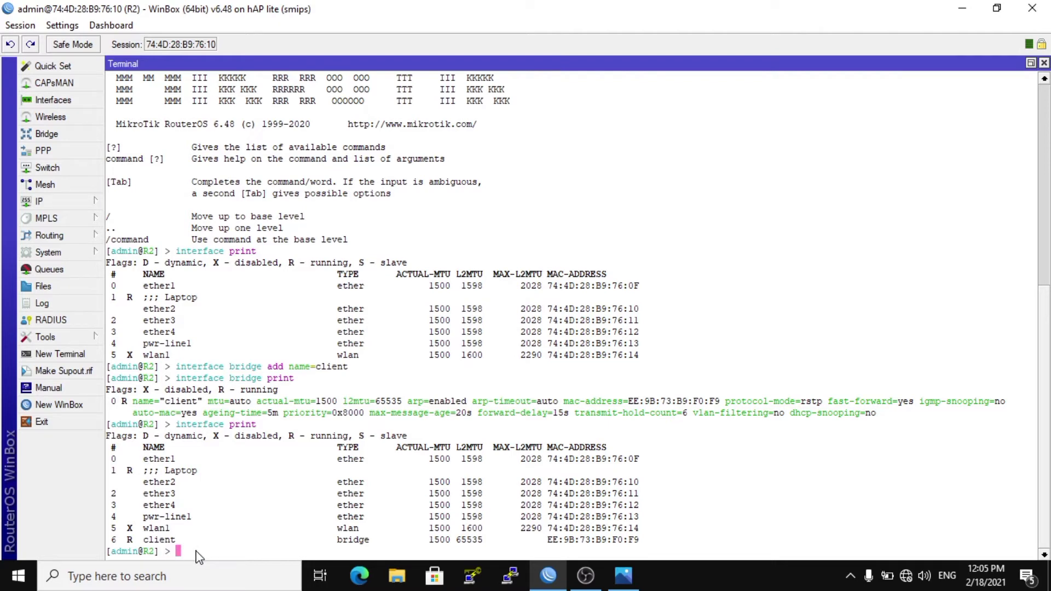
Add interface wlan1 as a port of the client bridge.
type("interface bridge port add ")
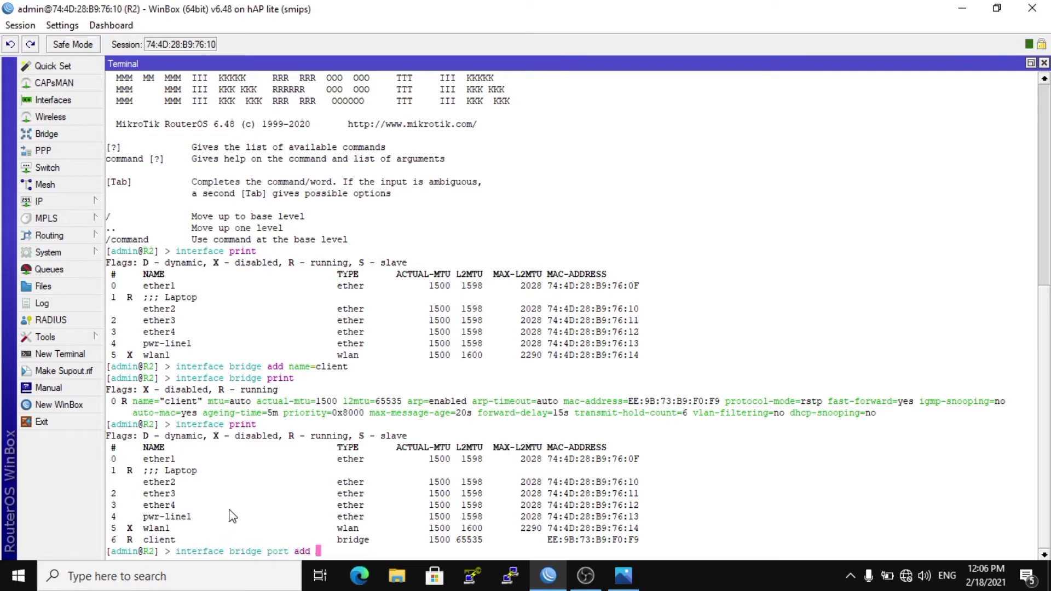
type("bridge=")
type("client ")
type("interf")
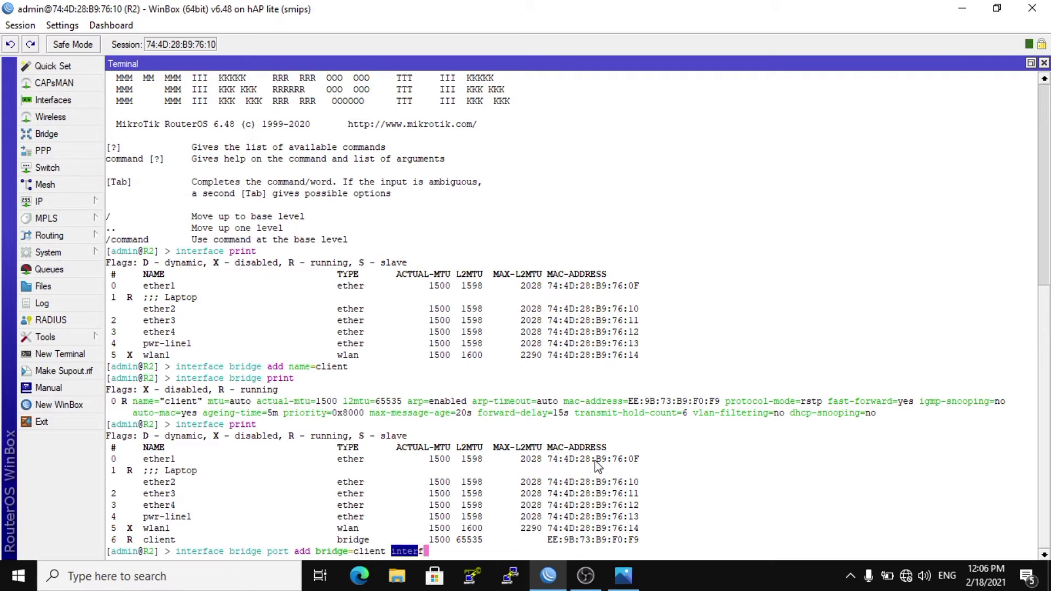
key("Tab")
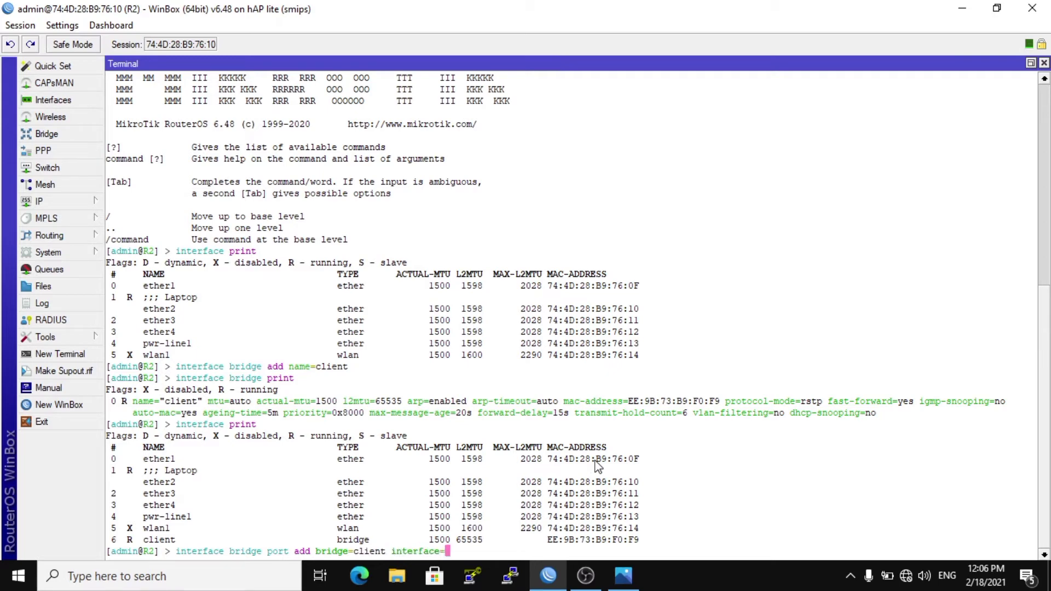
type("wla")
key("Tab")
key("Return")
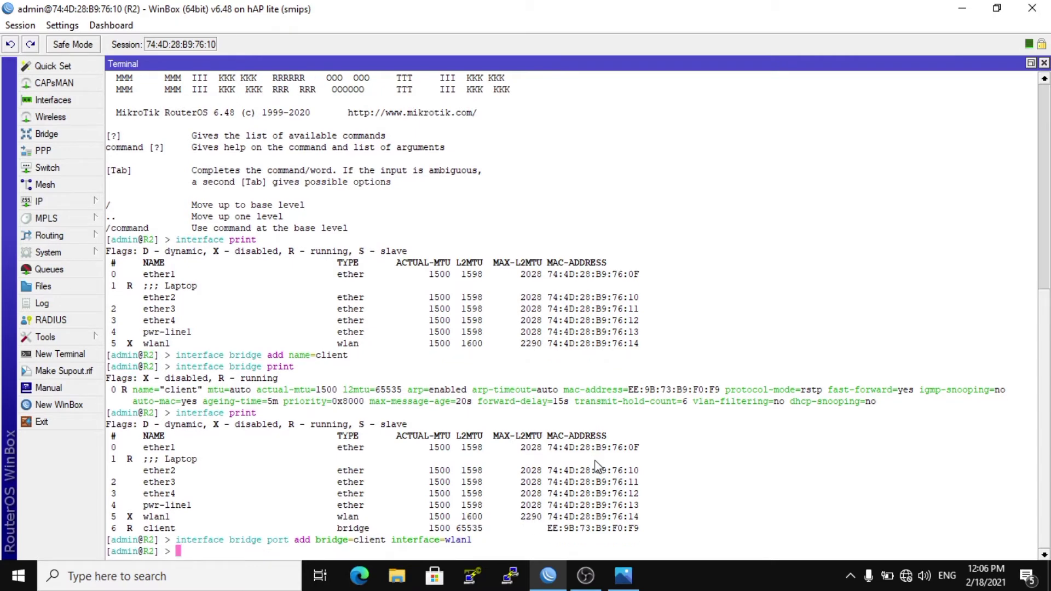
Add interface ether2 as a port of the client bridge.
type("interface bridge po")
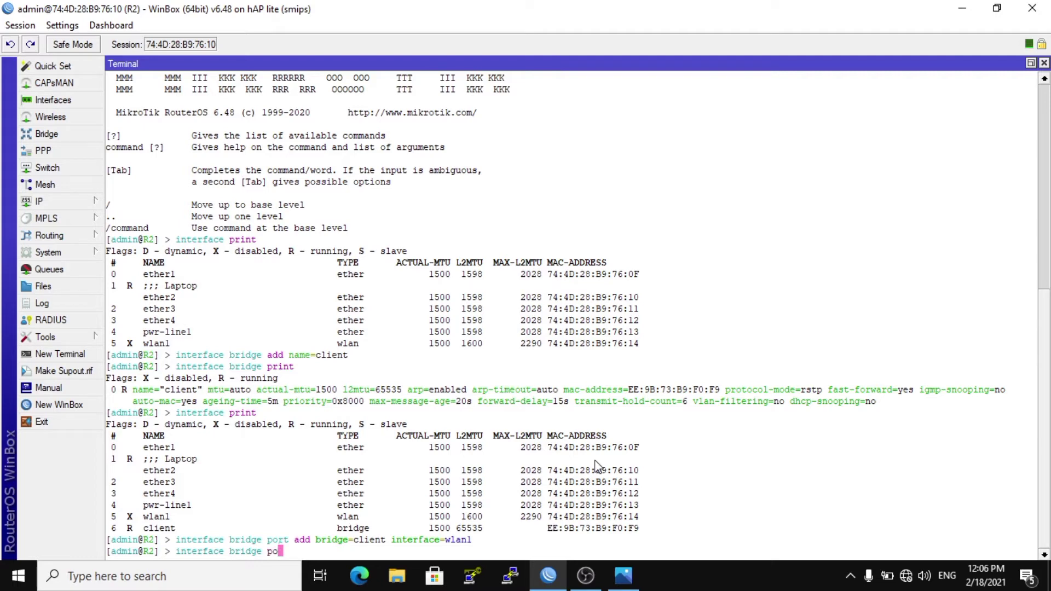
type("rt add bridge=")
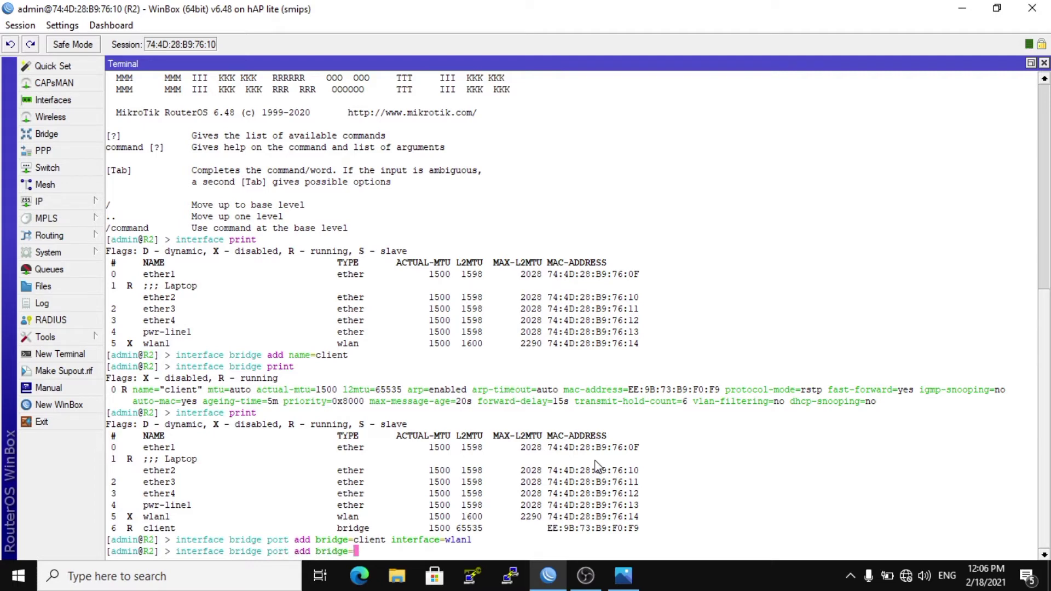
type("client inter")
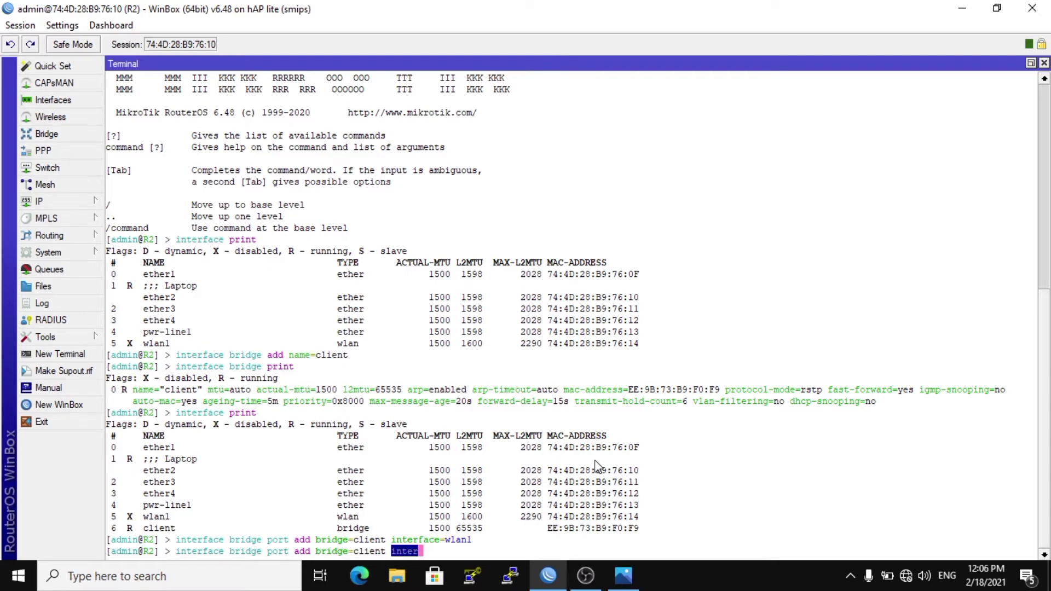
key("Tab")
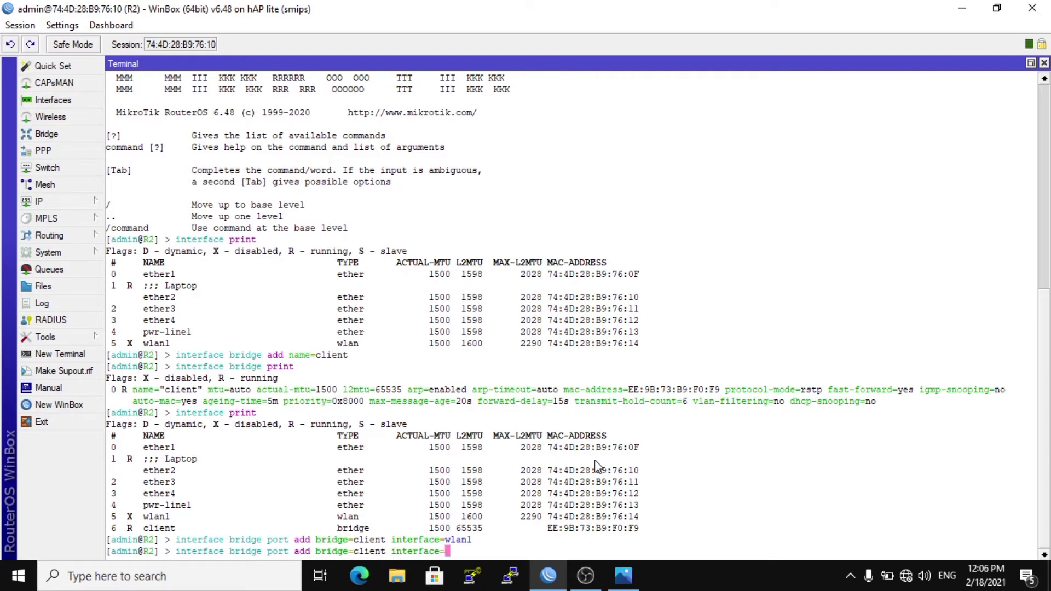
type("ether2")
key("Return")
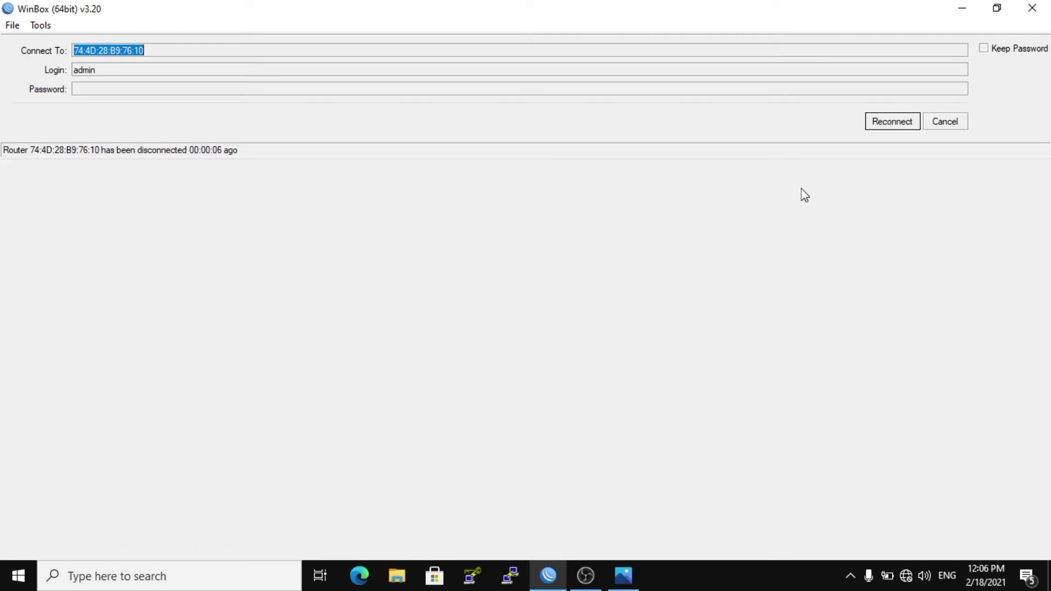
Reconnect to router R2 and print its bridge port list.
left_click(892, 125)
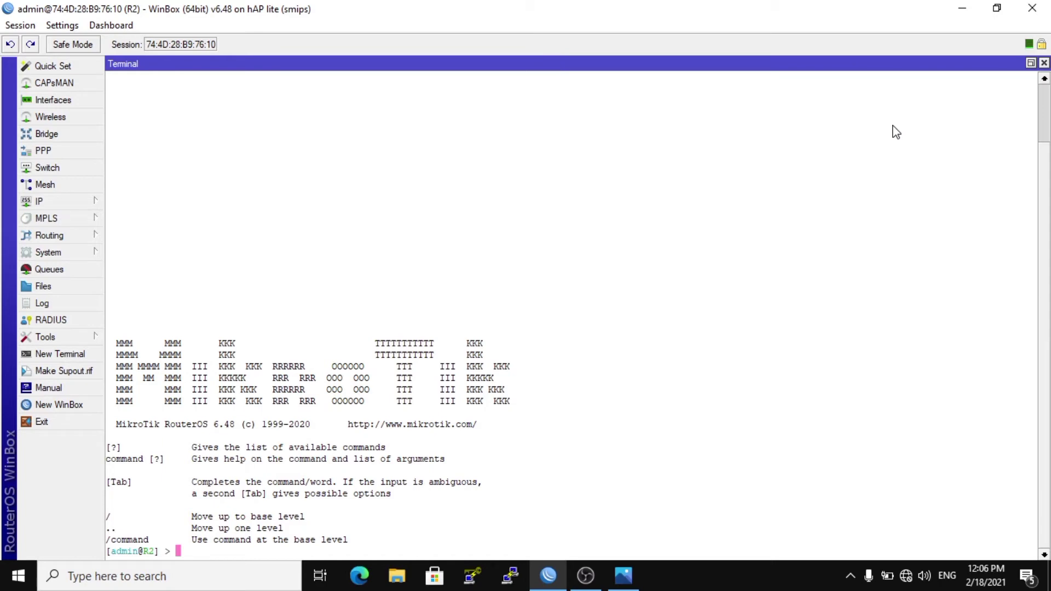
type("interface bridge port")
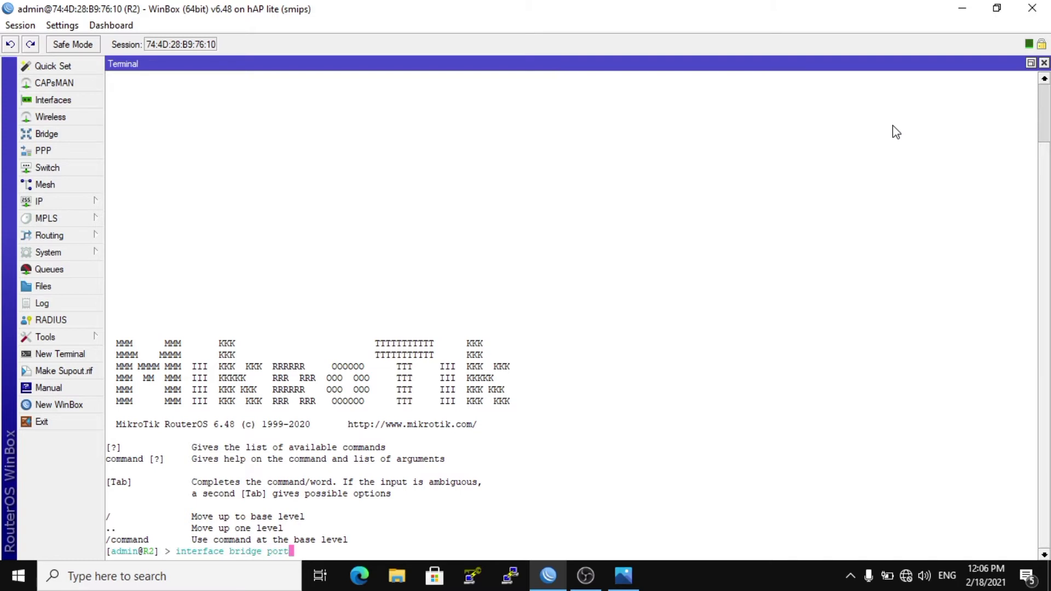
type(" print")
key("Return")
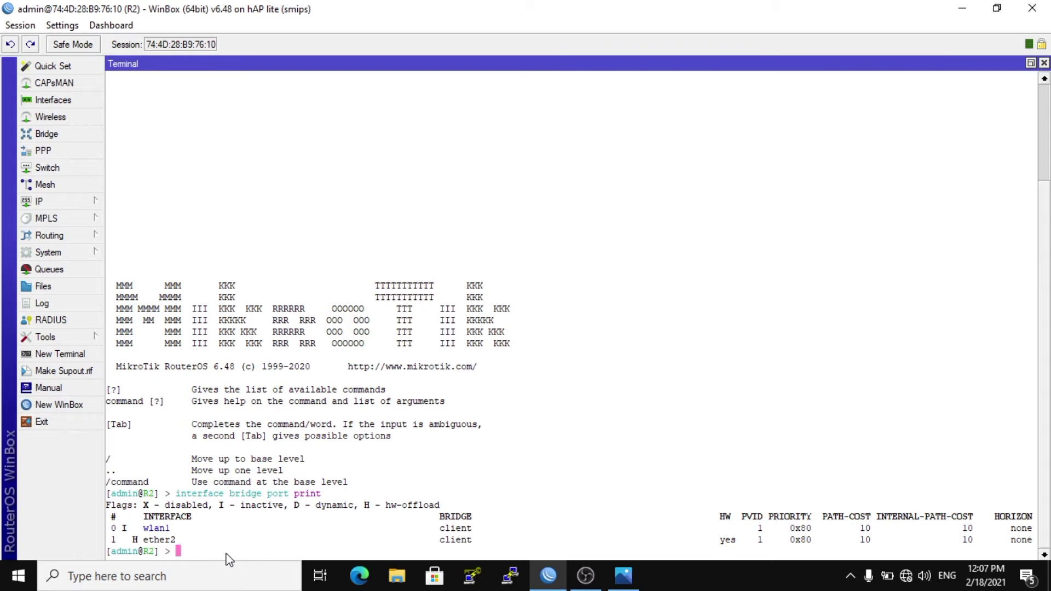
Print the wireless interface settings on router R2.
type("interface wireless")
type("print")
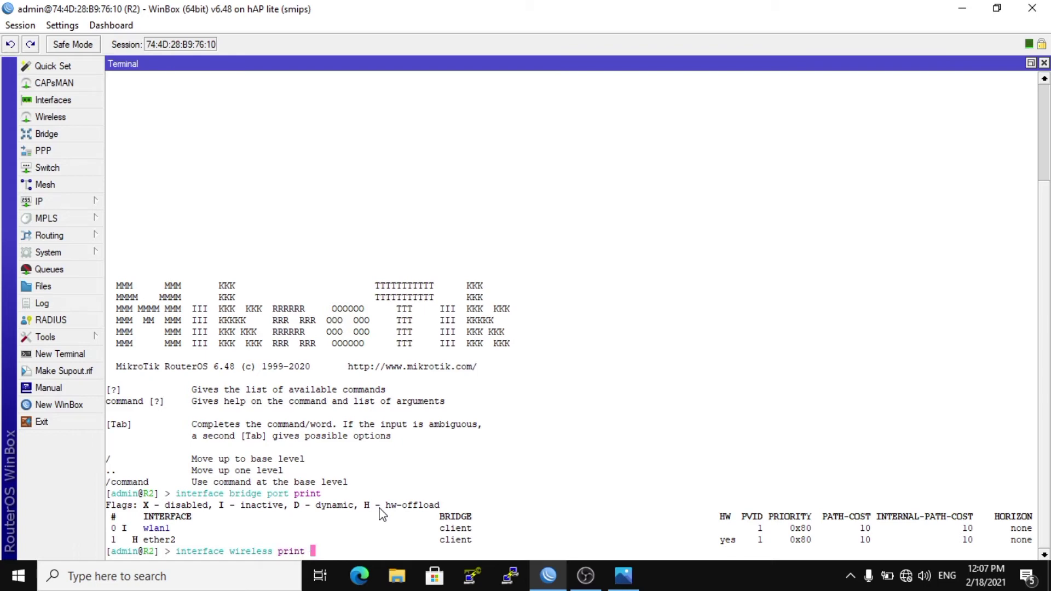
key("Return")
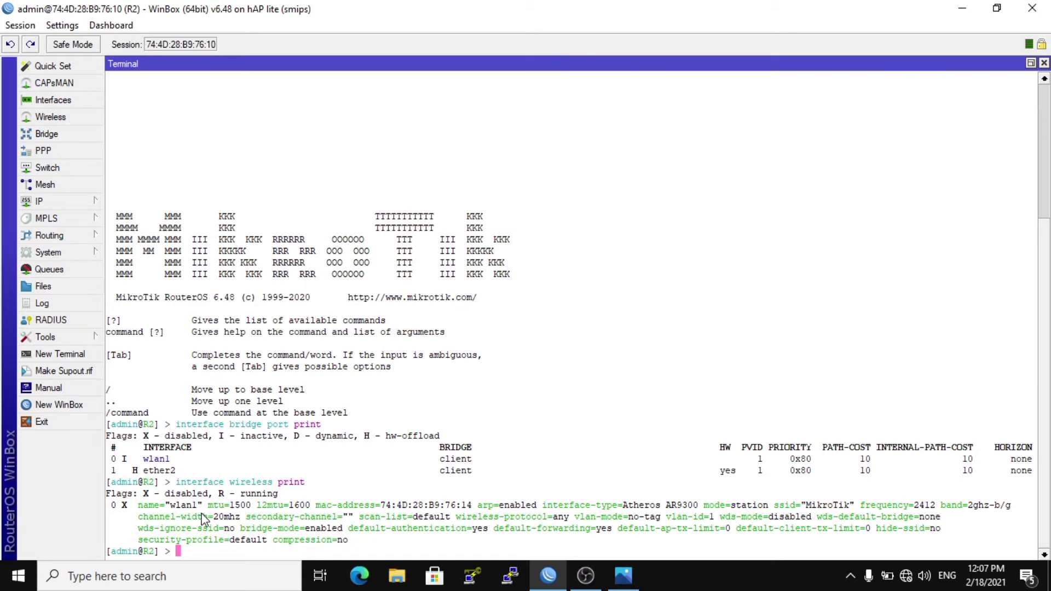
Enable wireless interface wlan1 and print the wireless settings again to check it.
type("interface wireless ena")
key("Tab")
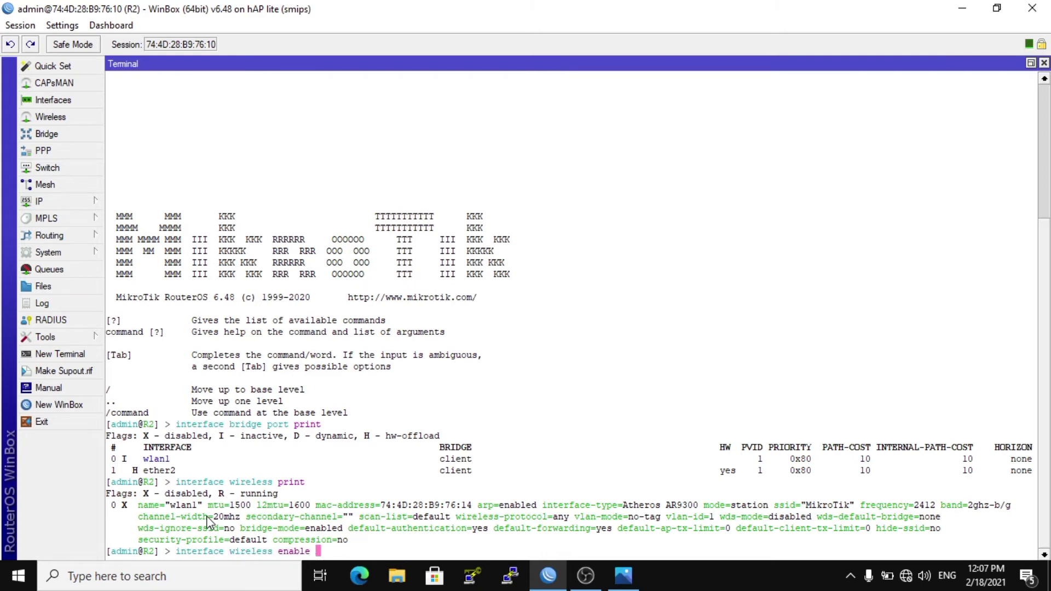
type("wlan1")
key("Return")
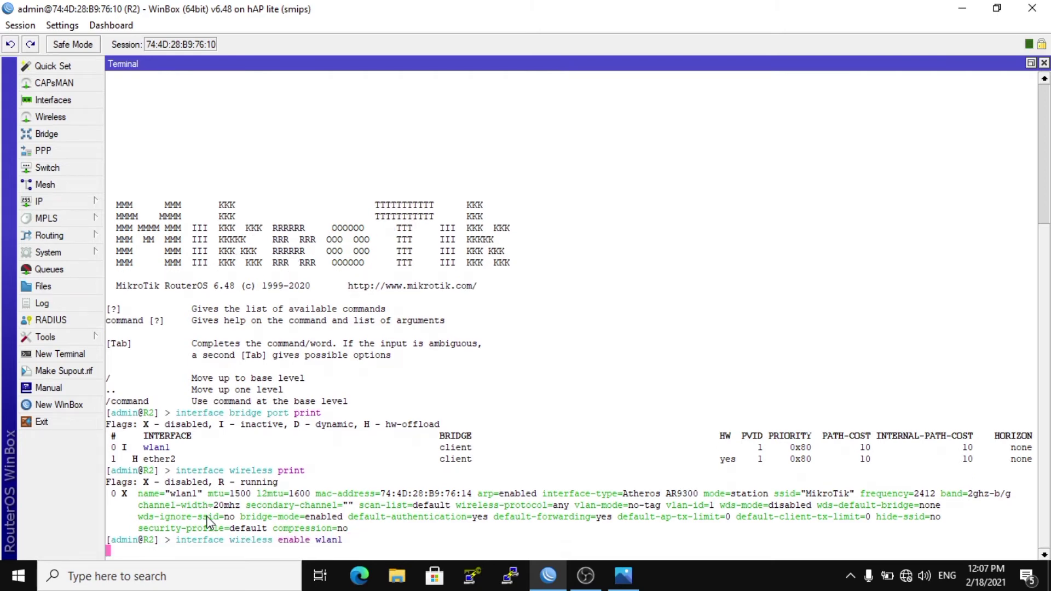
type("inte")
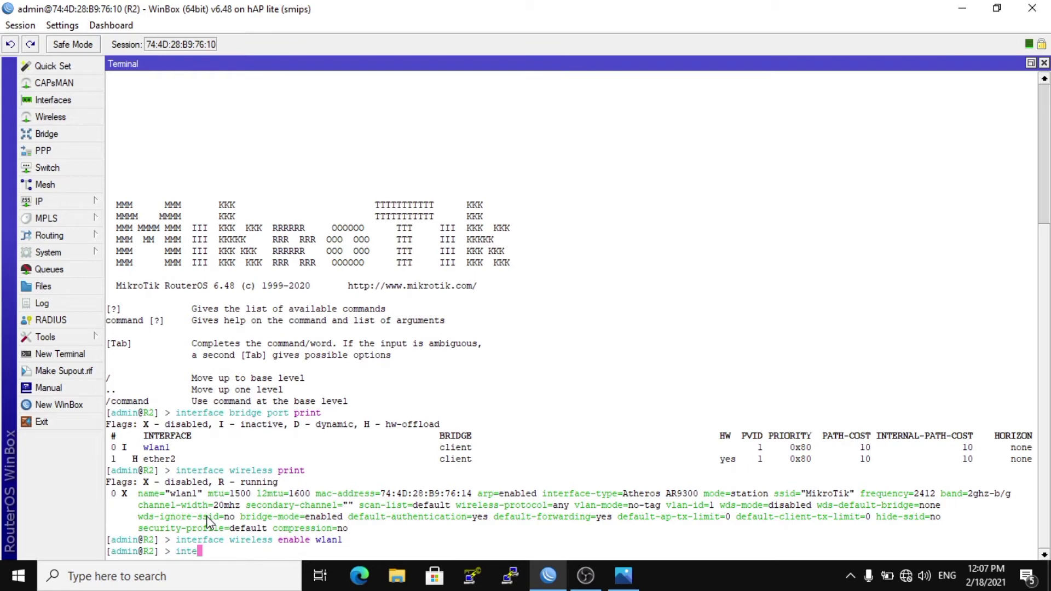
type("rface wireless print")
key("Return")
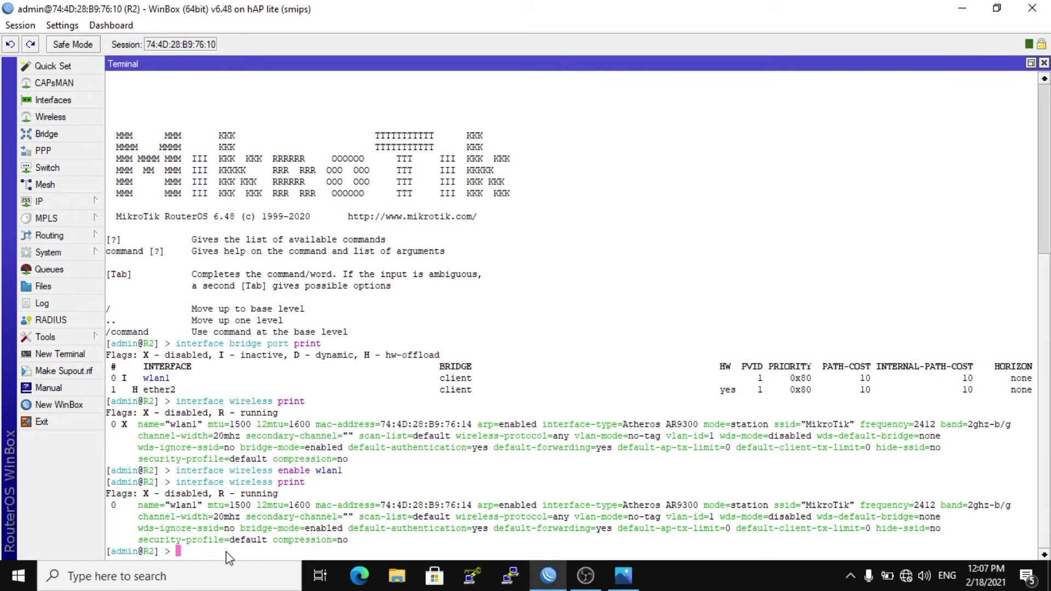
Compose a command adding a wireless security profile named client with mode dynamic-keys and authentication types wpa-psk,wpa2-psk.
type("interface wireless sec")
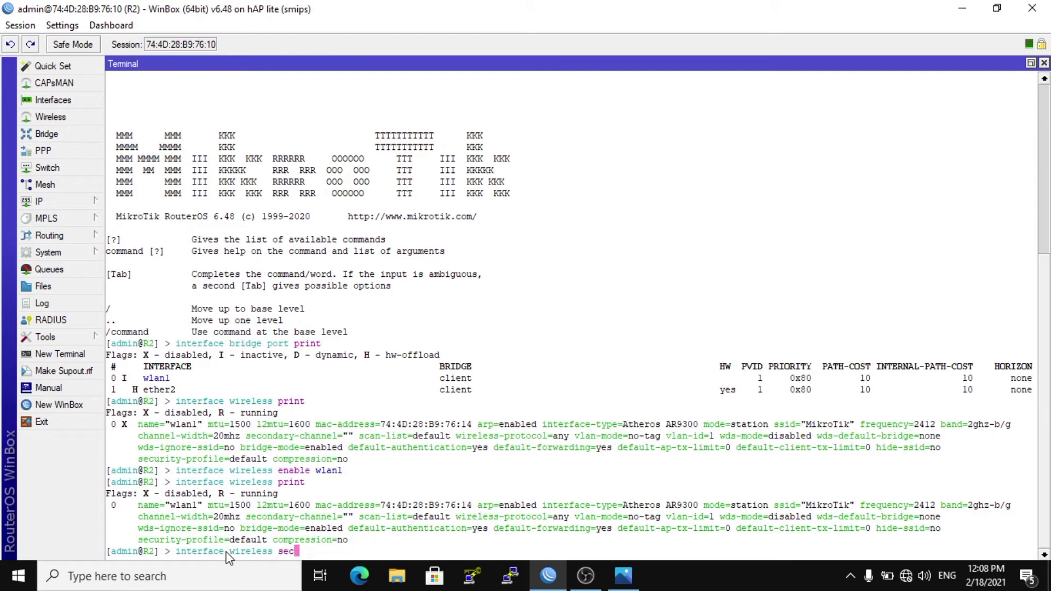
key("Tab")
type("add ")
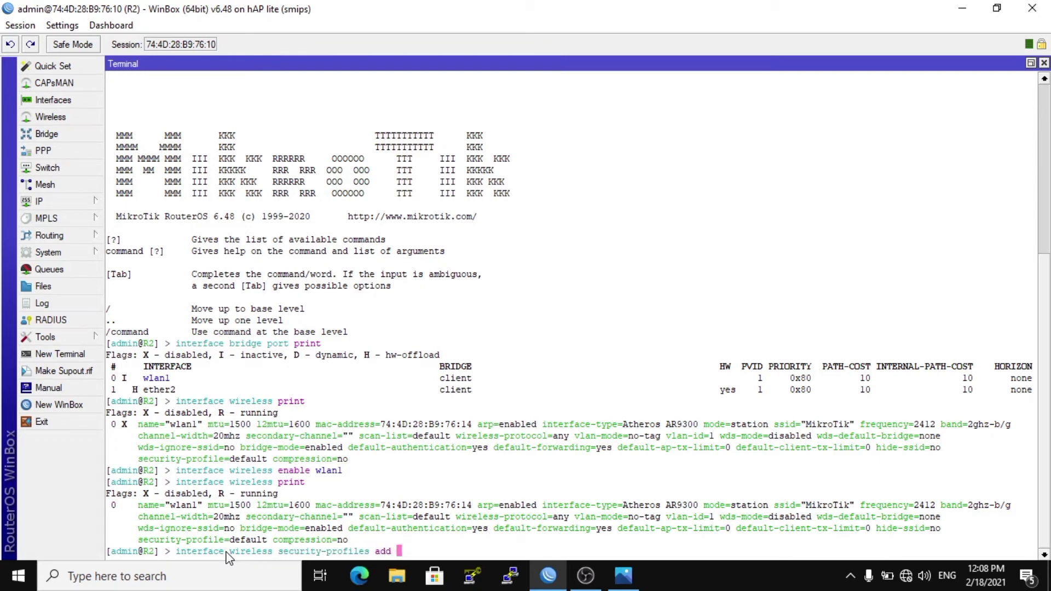
type("name=client mode=dy")
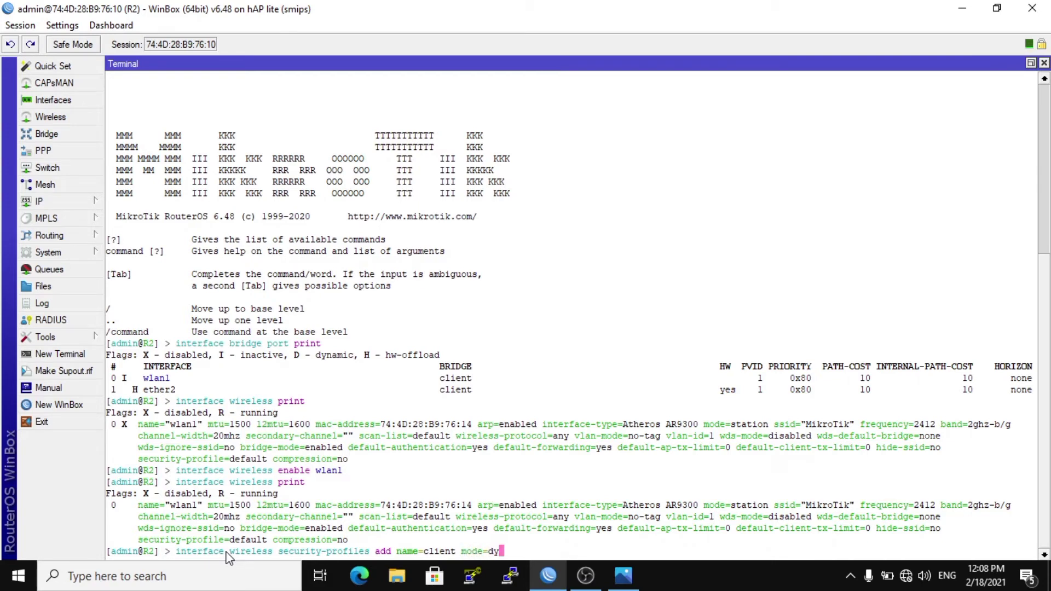
key("Tab")
type("au")
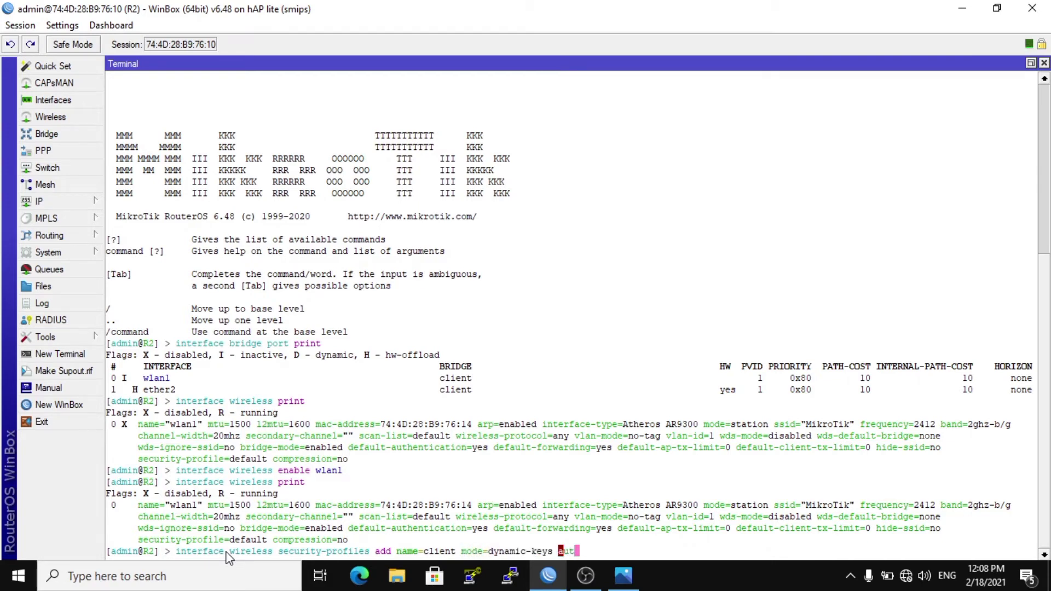
key("Tab")
type("wpa-")
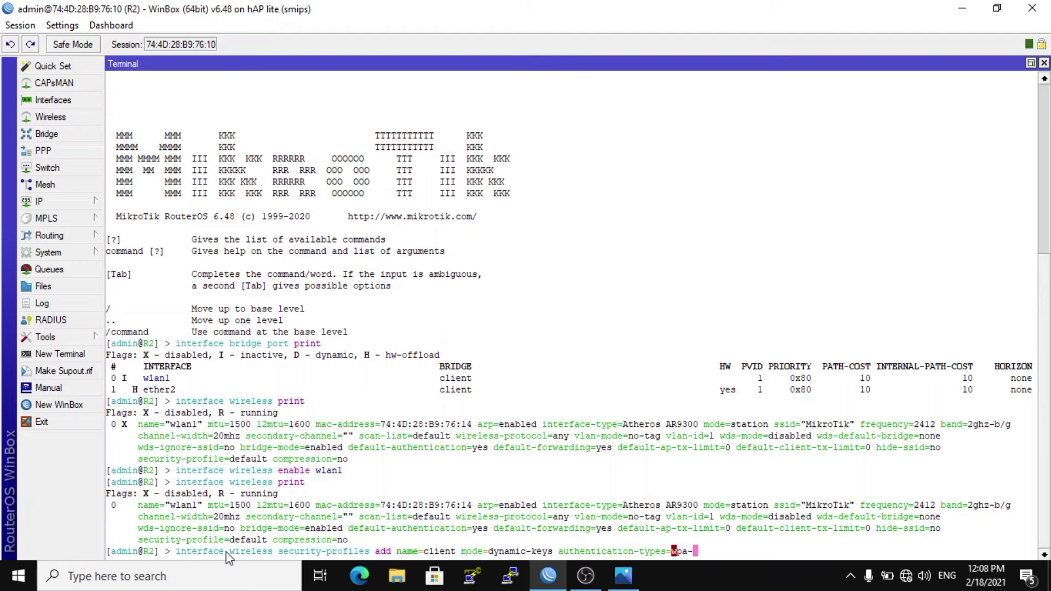
type("psk,wpa2-psk ")
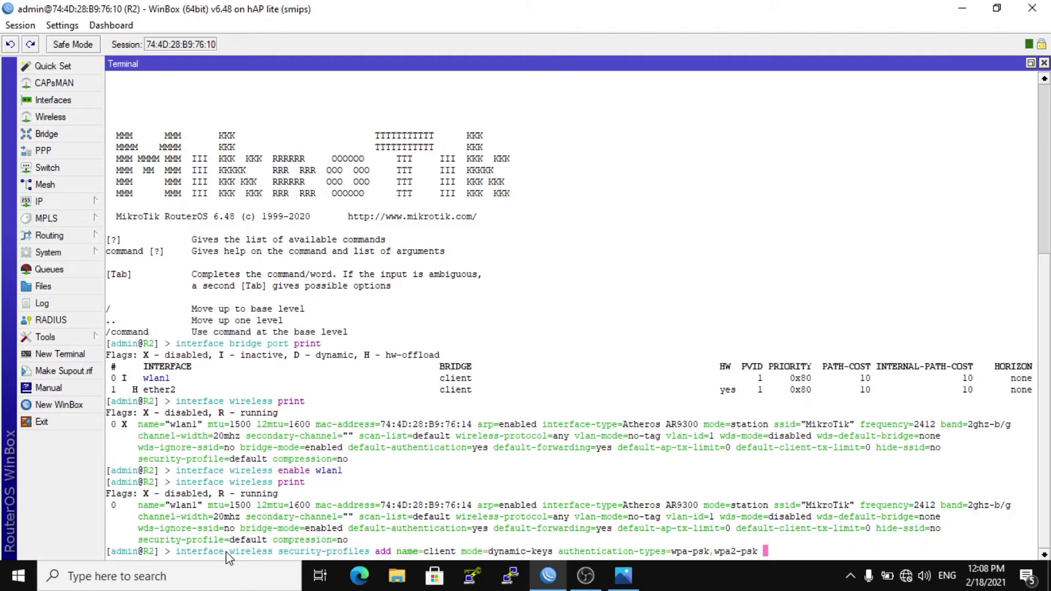
type("wpa-or")
Enter the WPA and WPA2 pre-shared keys for the client security profile and create it.
key("BackSpace")
key("BackSpace")
type("pr")
key("Tab")
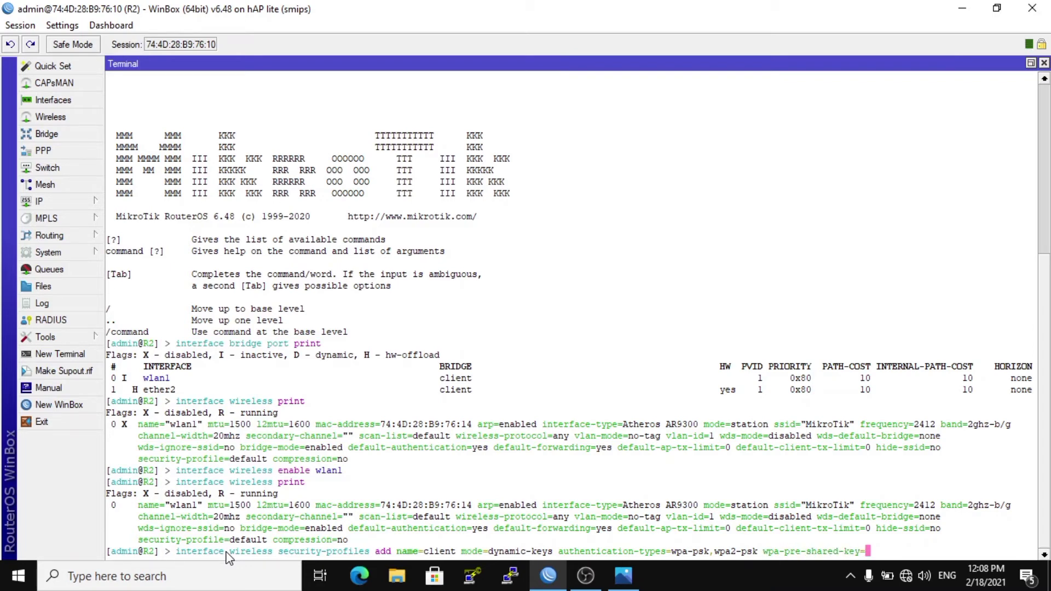
type("\"")
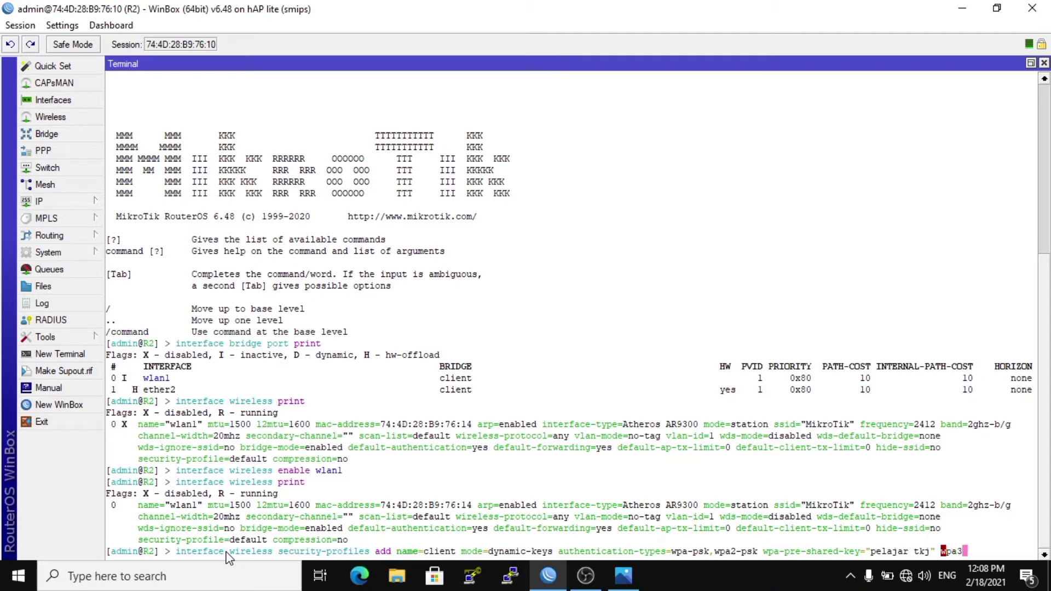
type("2-")
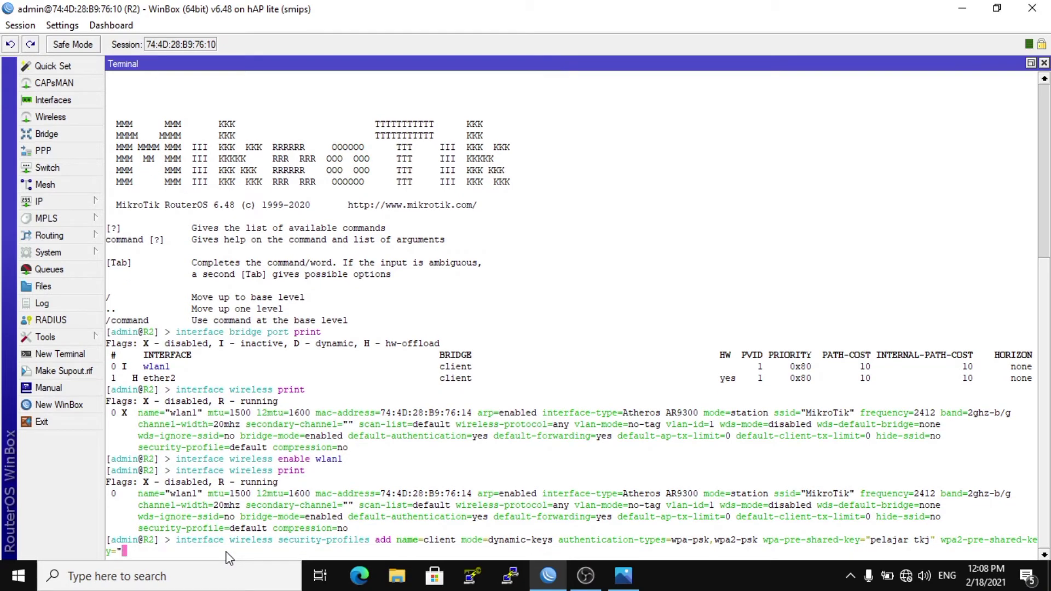
key("Return")
Print the list of wireless security profiles on router R2.
type("interface ")
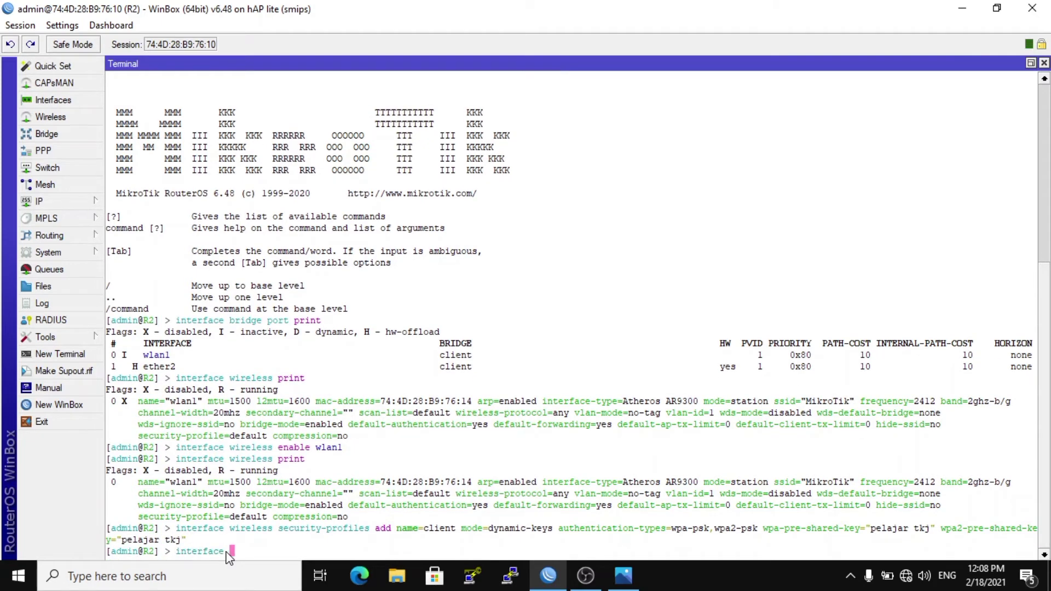
type("wireless sec")
key("Tab")
type("print")
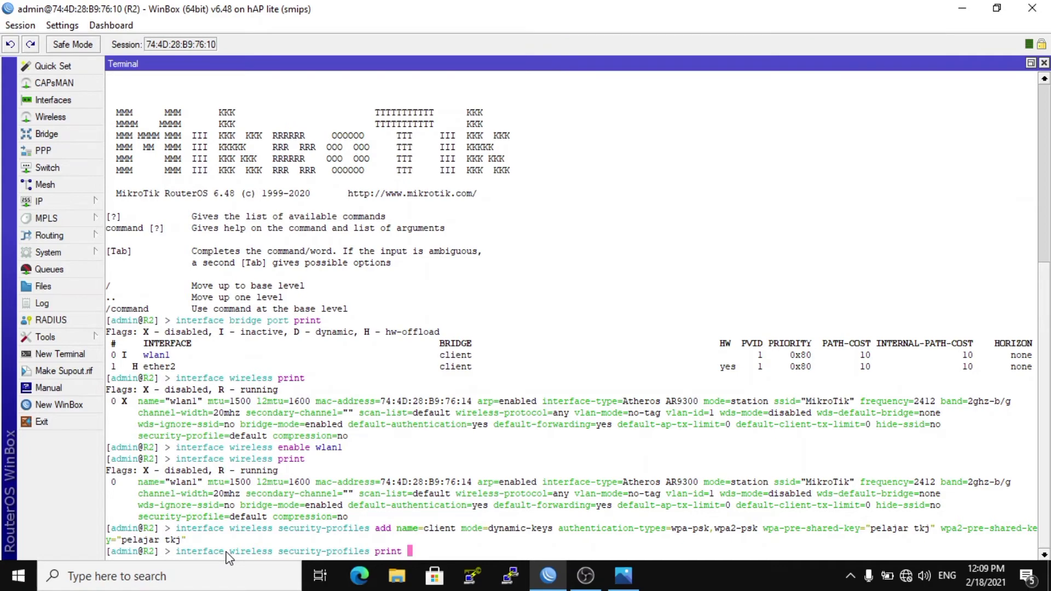
key("Return")
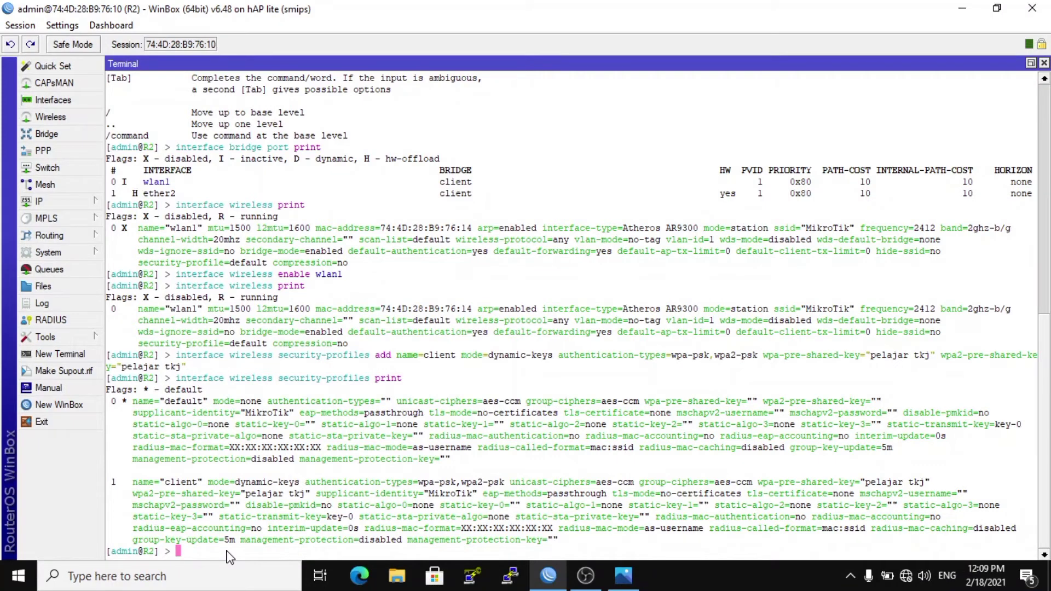
type("interface wireless set wla")
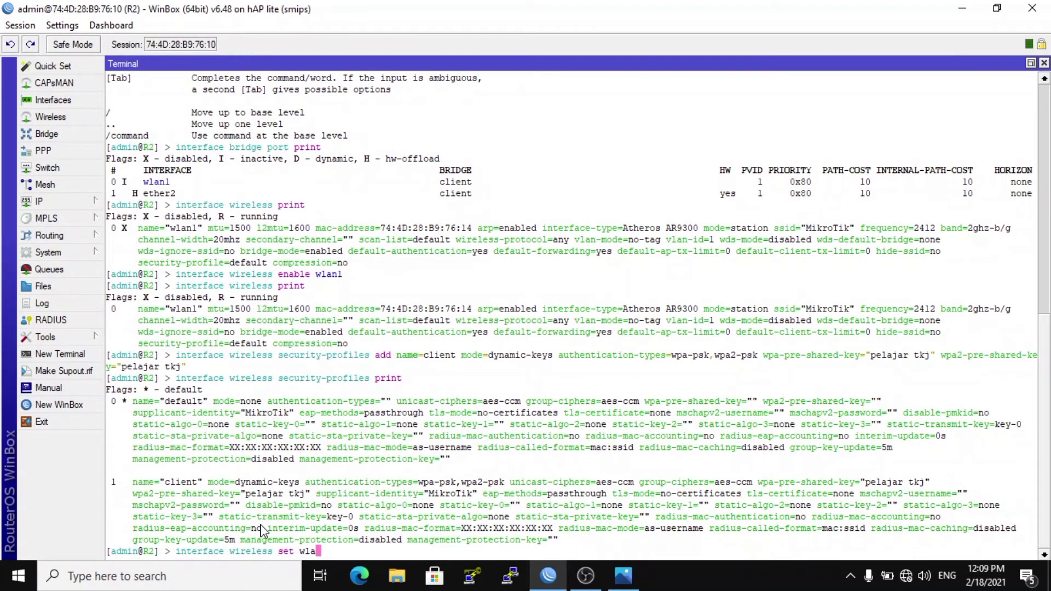
type("n1 mode=")
key("Tab")
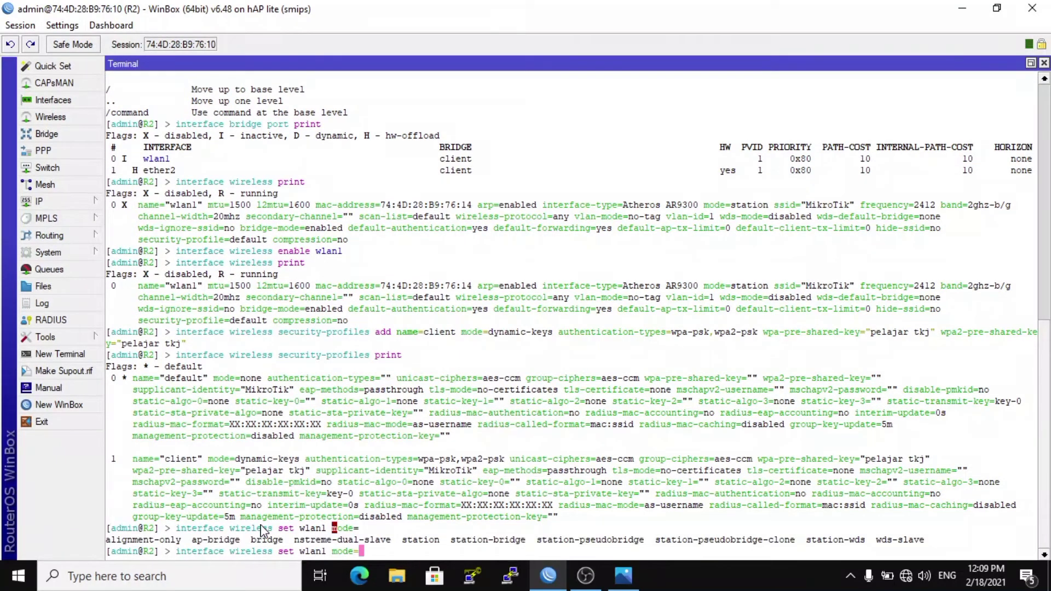
type("station-bridge")
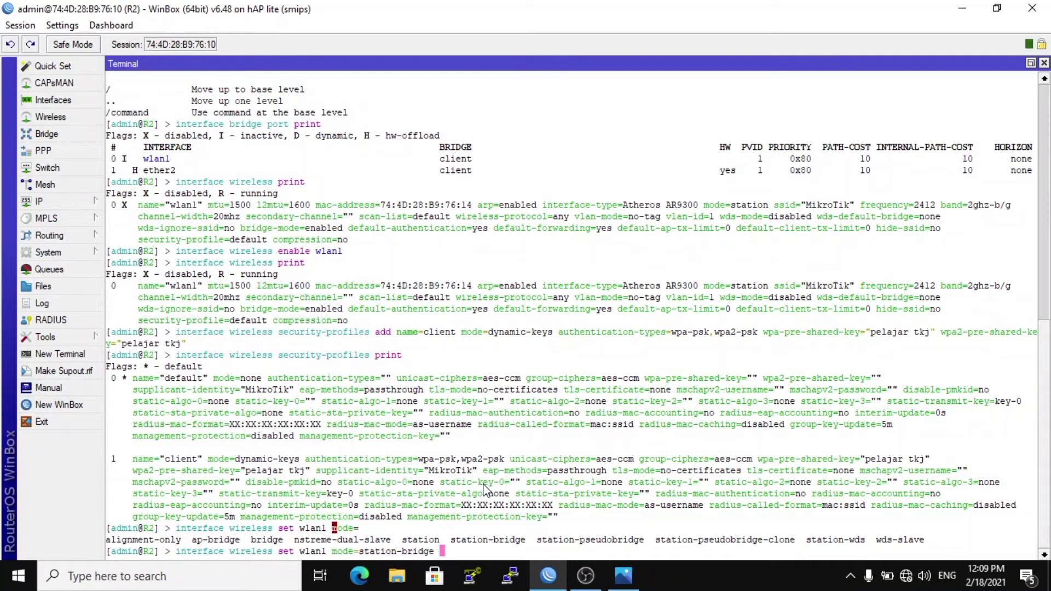
key("BackSpace")
key("BackSpace")
key("BackSpace")
key("BackSpace")
key("BackSpace")
key("BackSpace")
key("BackSpace")
key("BackSpace")
key("BackSpace")
key("BackSpace")
key("BackSpace")
key("BackSpace")
key("BackSpace")
key("BackSpace")
key("BackSpace")
key("BackSpace")
key("BackSpace")
key("BackSpace")
key("BackSpace")
key("BackSpace")
key("BackSpace")
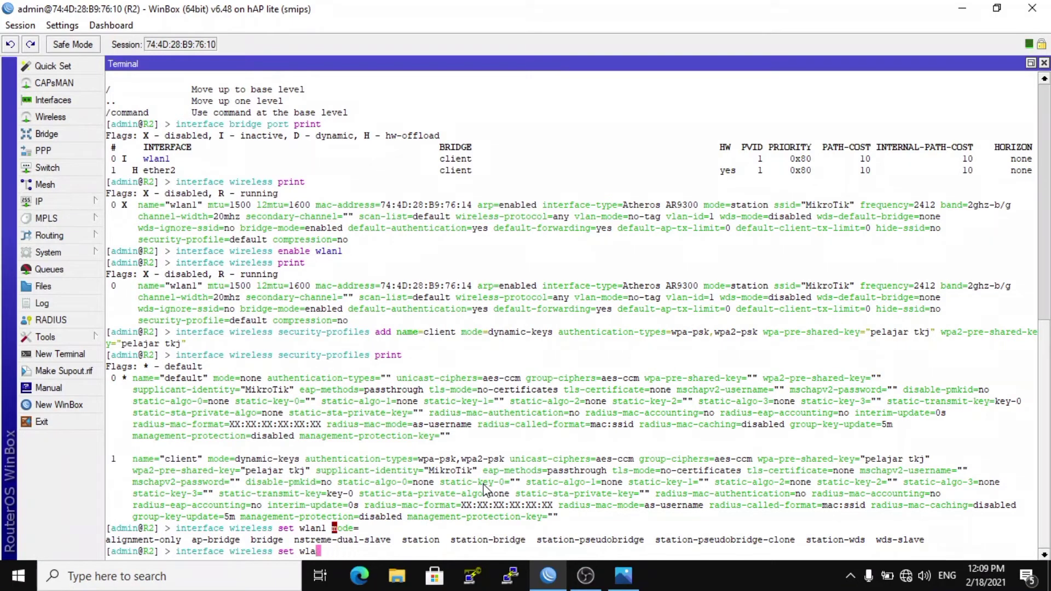
key("BackSpace")
key("BackSpace")
key("BackSpace")
key("BackSpace")
Run a wireless scan on interface number 0 to look for available networks, then quit the scan.
type("scan")
key("Return")
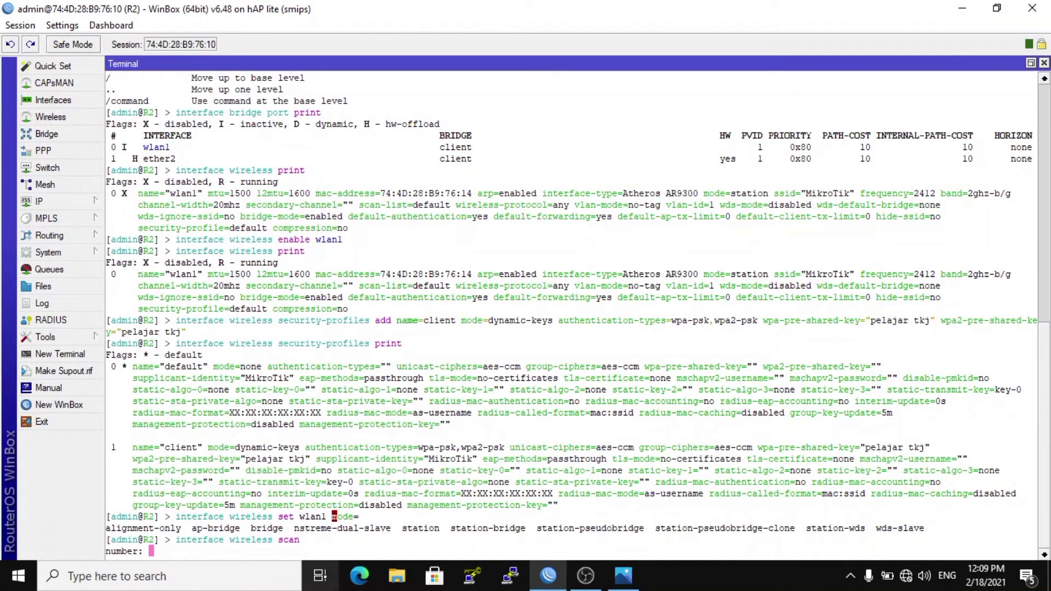
type("0")
key("Return")
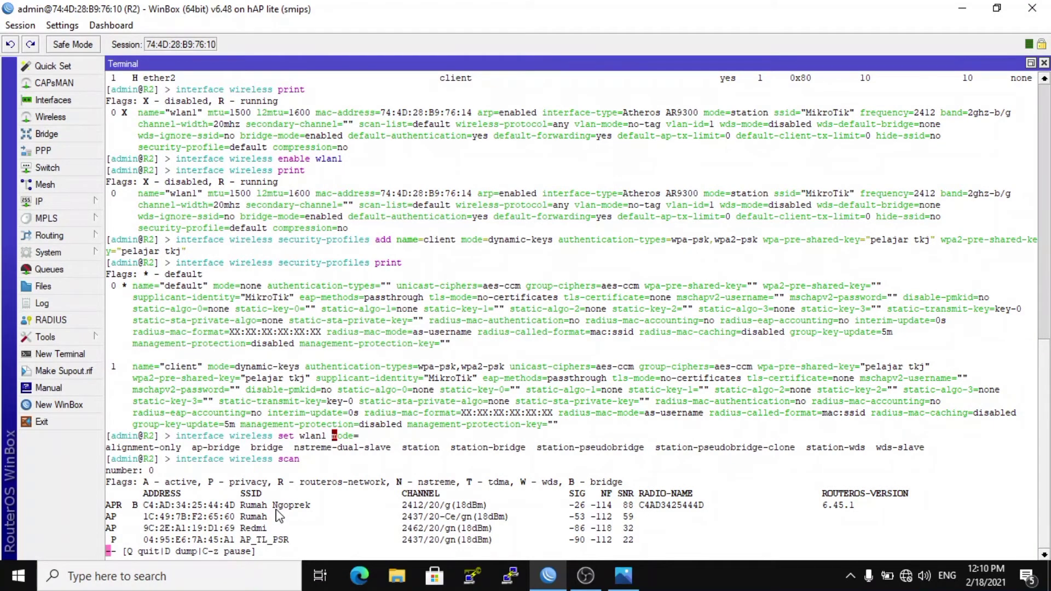
key("q")
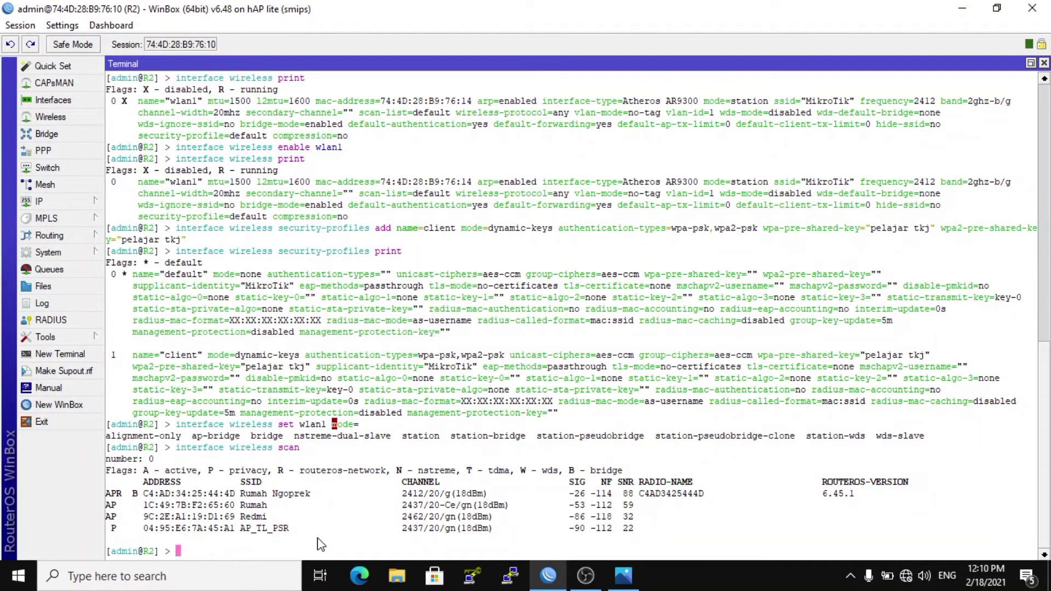
Compose an interface wireless set command that puts wlan1 in mode station-bridge.
type("interface wire")
key("Tab")
type("s")
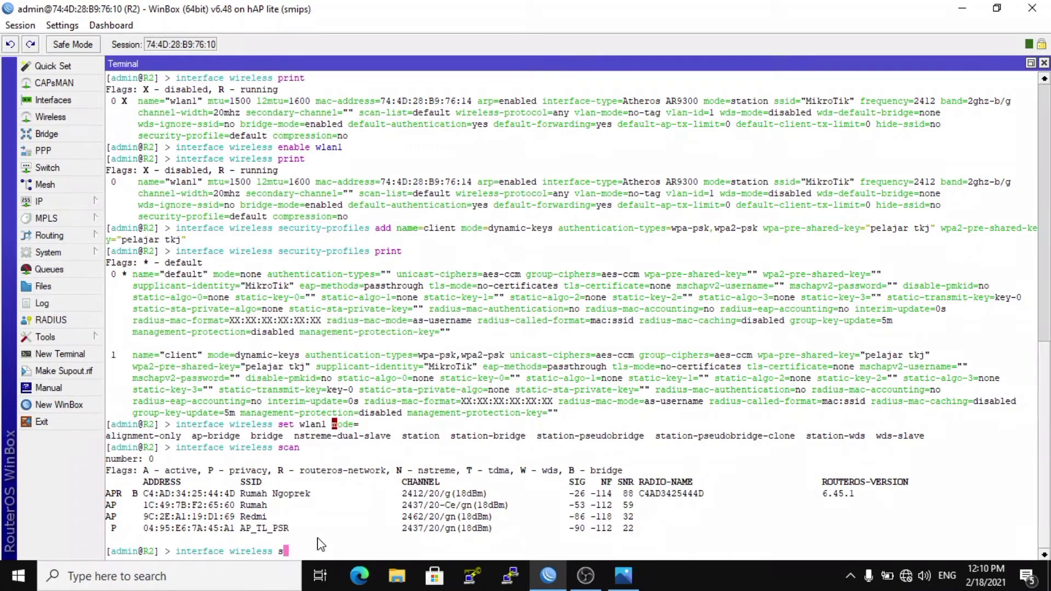
type("et wlan1 mode=station-br")
key("Tab")
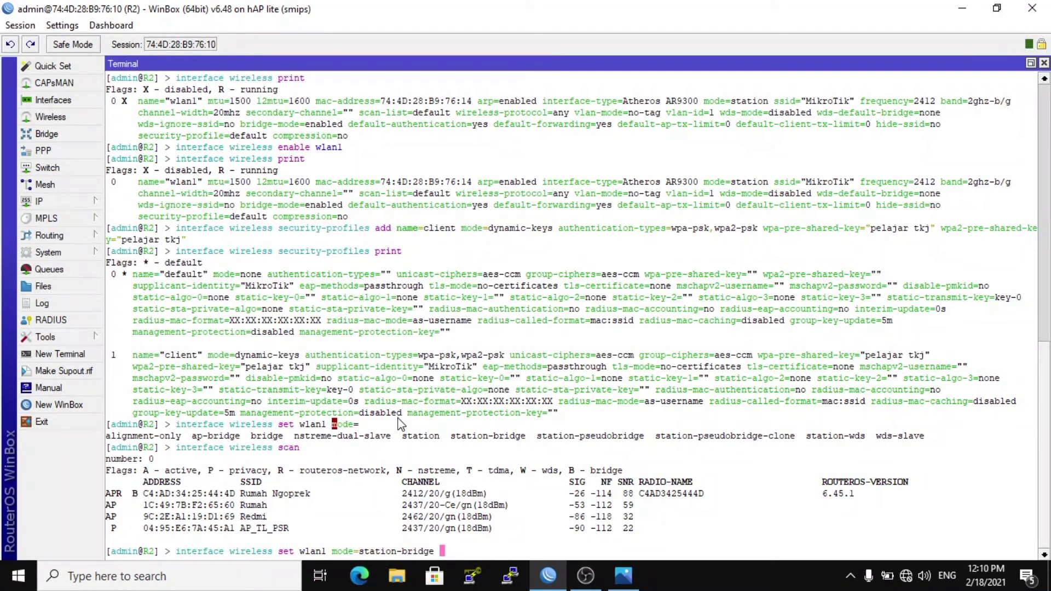
Add SSID "Rumah Ngoprek" and security profile client to the wlan1 command and run it.
type("ssid=\"Rumah Ngo")
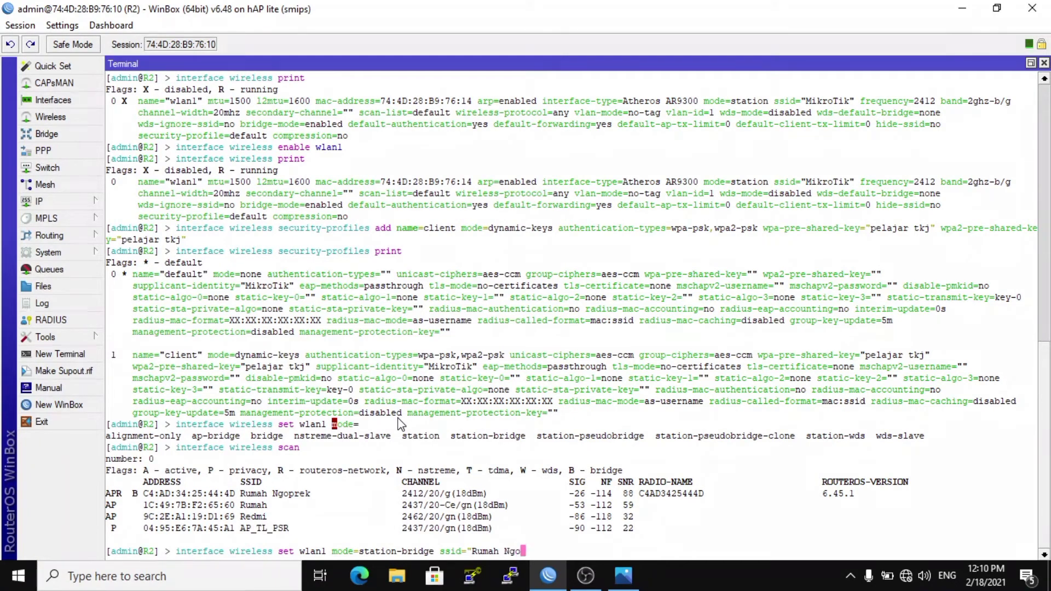
type("prek\" security-profile=")
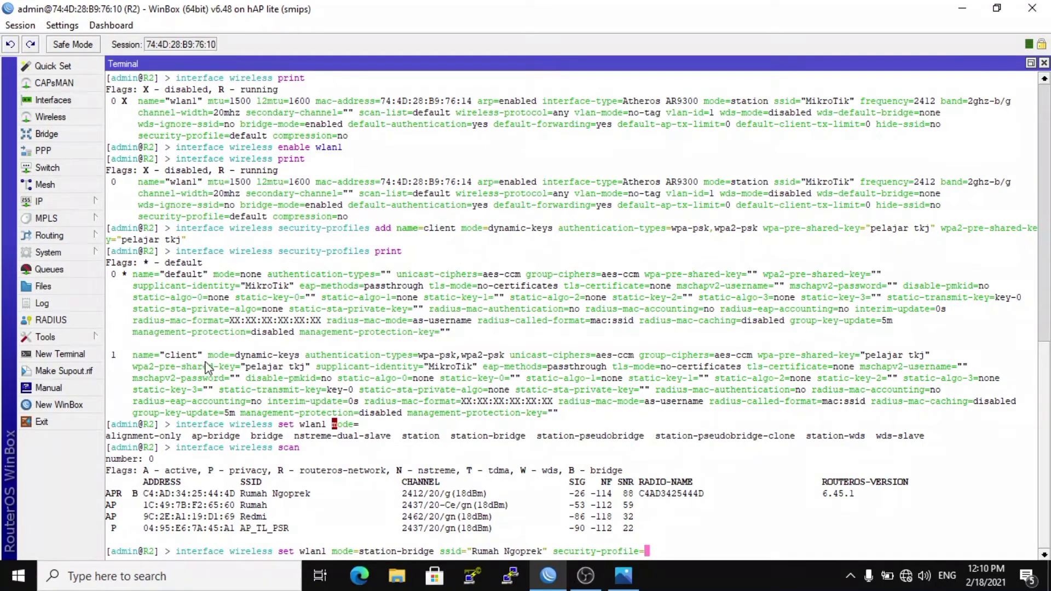
type("client")
key("Return")
Print the wireless interface settings on R2 to check the wlan1 configuration.
type("interface wire")
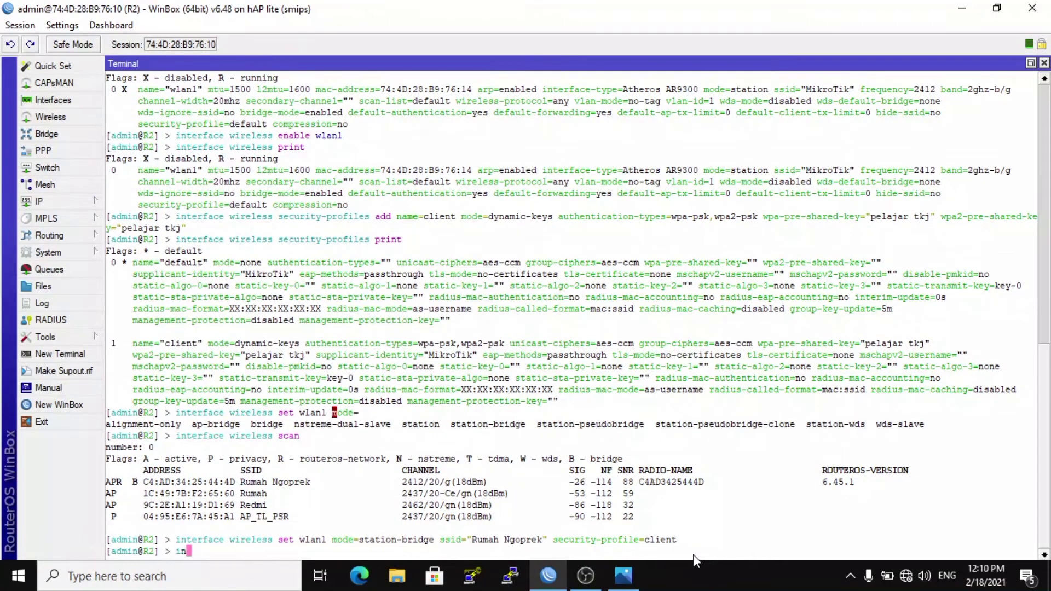
type("less print")
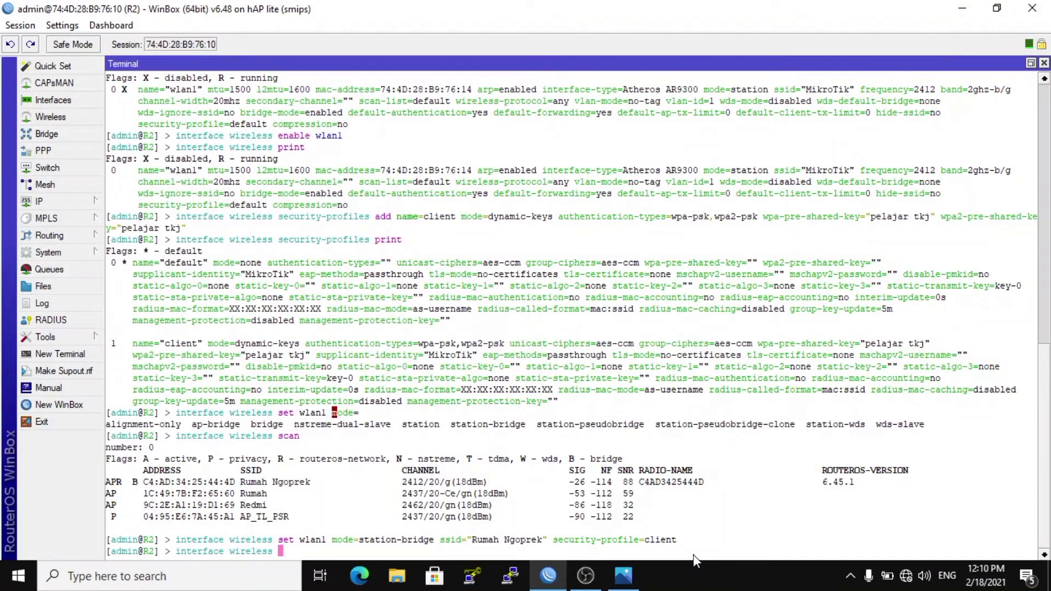
key("Return")
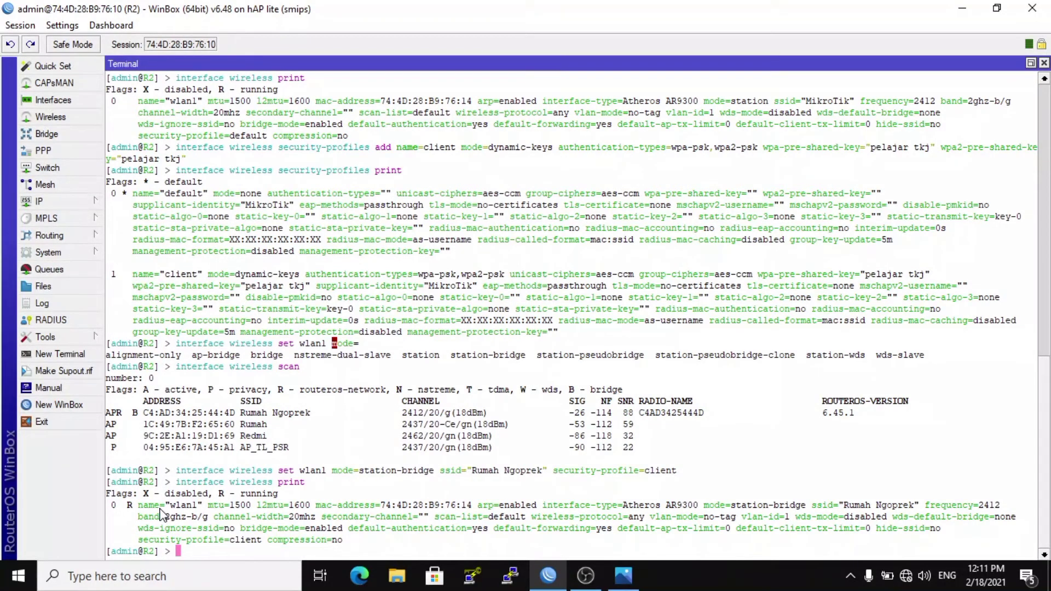
key("Return")
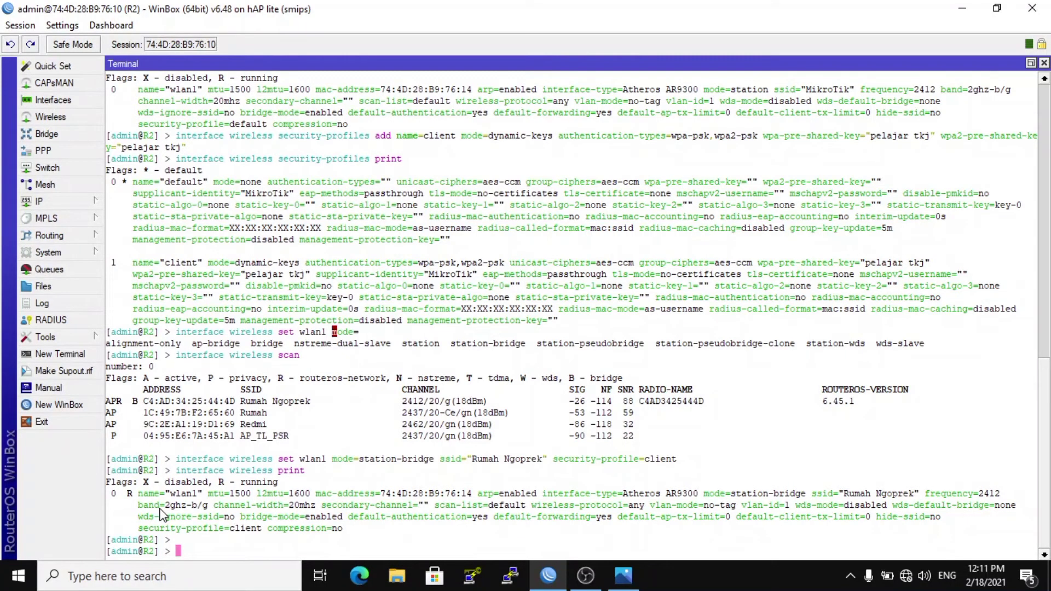
Begin an ip dhcp-client command at the R2 prompt, leaving its action and arguments empty.
type("ip dhcp-client int")
key("BackSpace")
key("BackSpace")
key("BackSpace")
type("print")
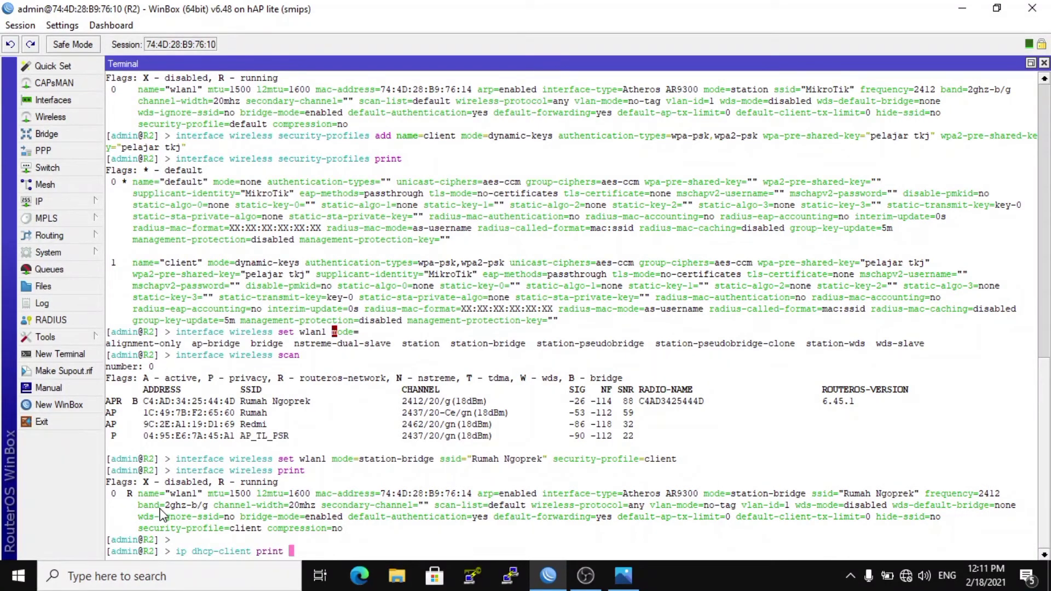
key("BackSpace")
key("BackSpace")
key("BackSpace")
key("BackSpace")
key("BackSpace")
key("BackSpace")
type("int")
key("BackSpace")
key("BackSpace")
key("BackSpace")
Complete and run the command so it adds a DHCP client on interface client with disabled=no.
type("add int")
key("Tab")
type("eth")
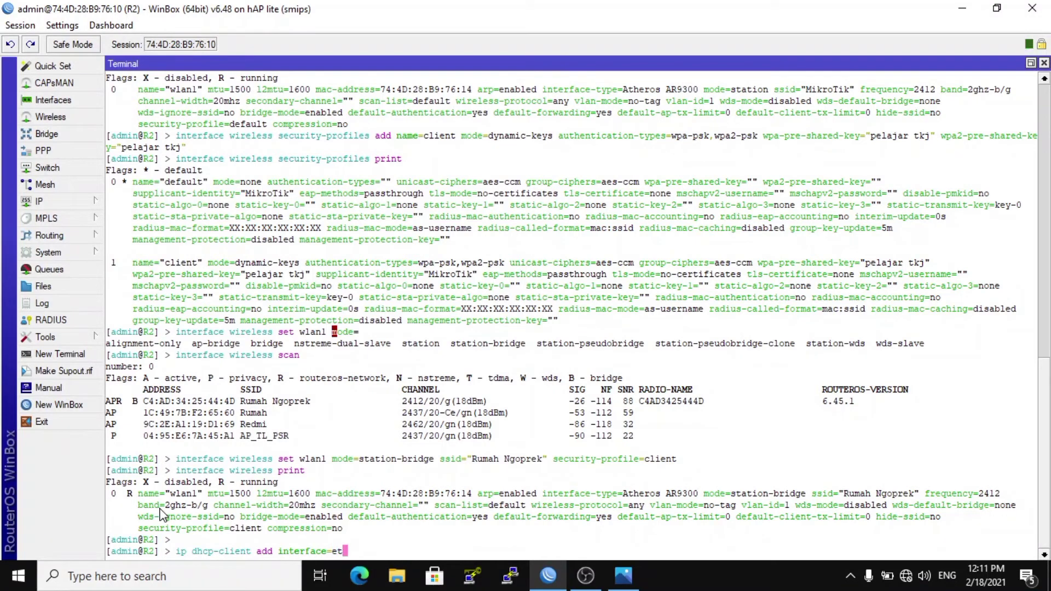
key("BackSpace")
key("BackSpace")
key("BackSpace")
type("client ")
type("disabled=")
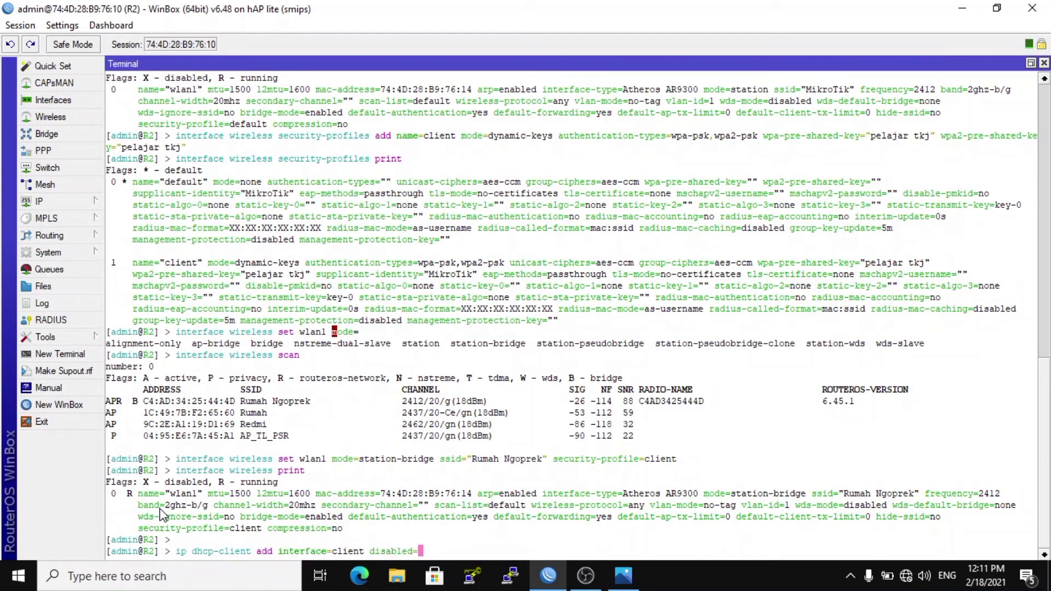
type("no")
key("Return")
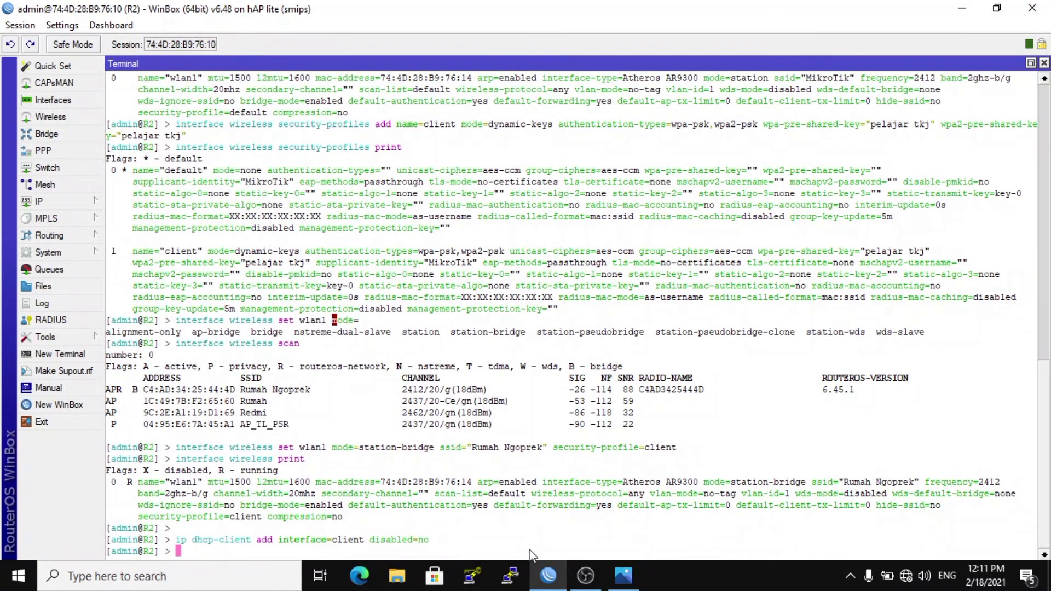
Print the DHCP client list and the IP address list on R2.
type("ip dhcp-client print")
key("Return")
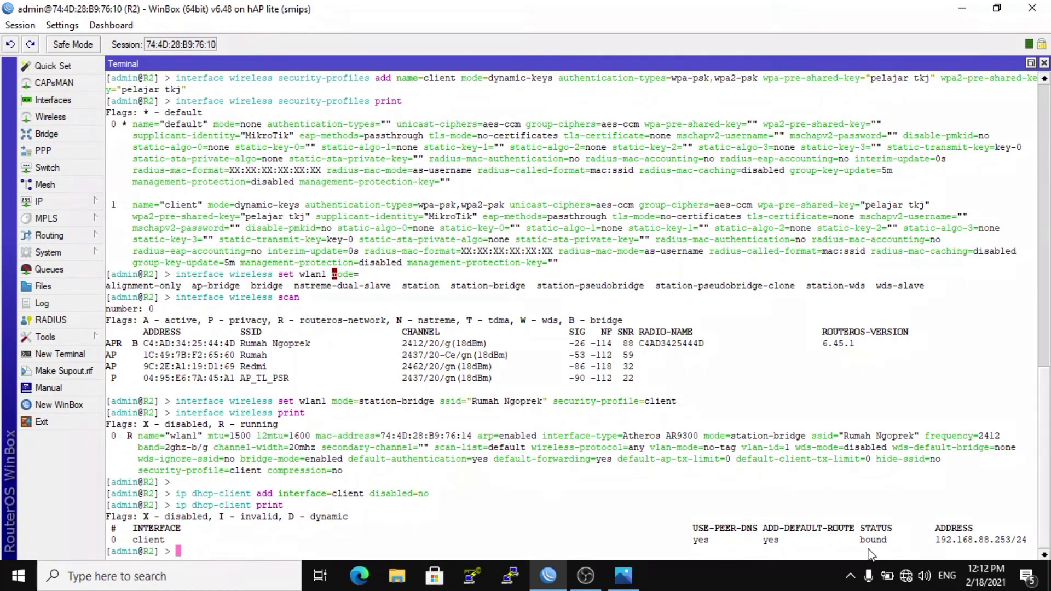
type("ip address print")
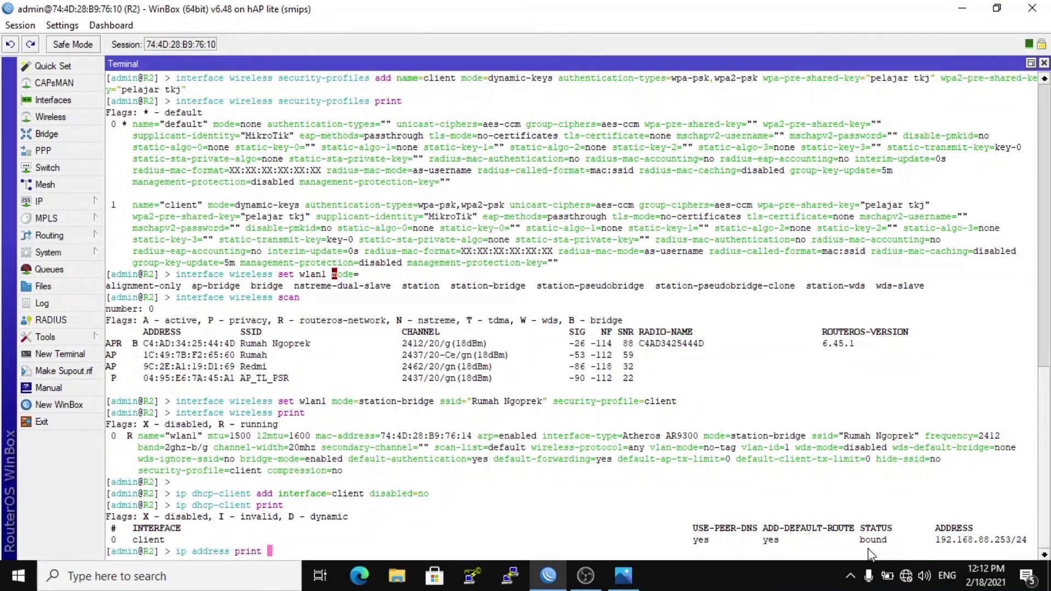
key("Return")
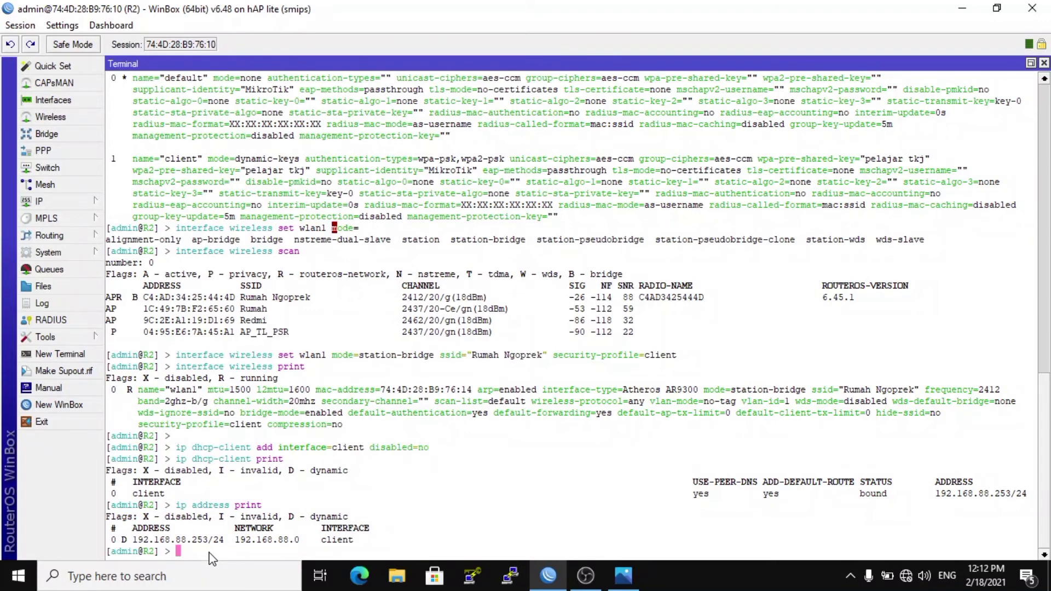
Ping 192.168.88.1 from R2 to test the link and stop the ping after several replies.
key("Return")
type("ping ")
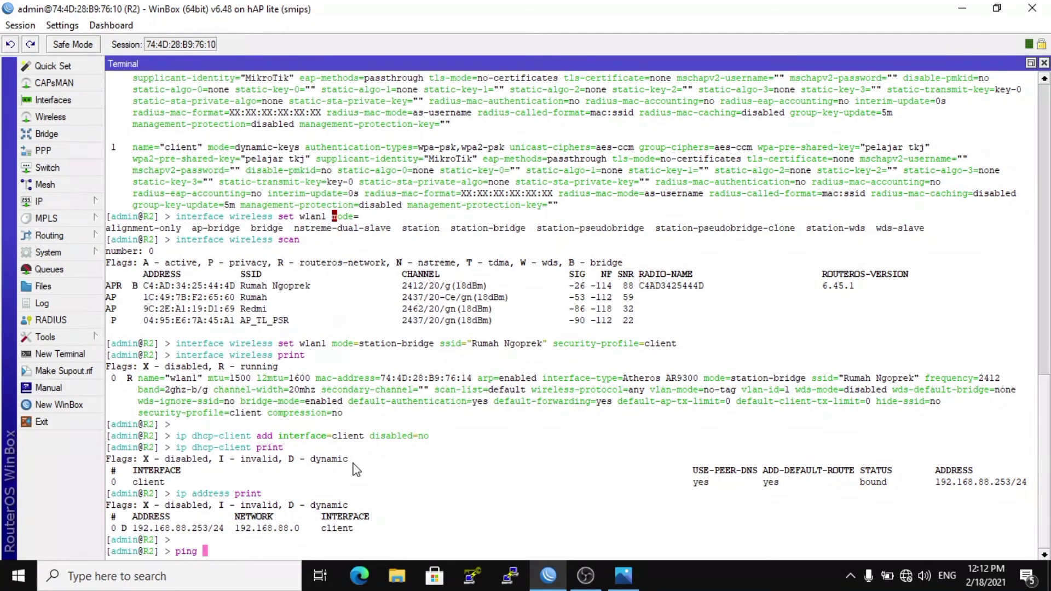
type("192.168.88.1")
key("Return")
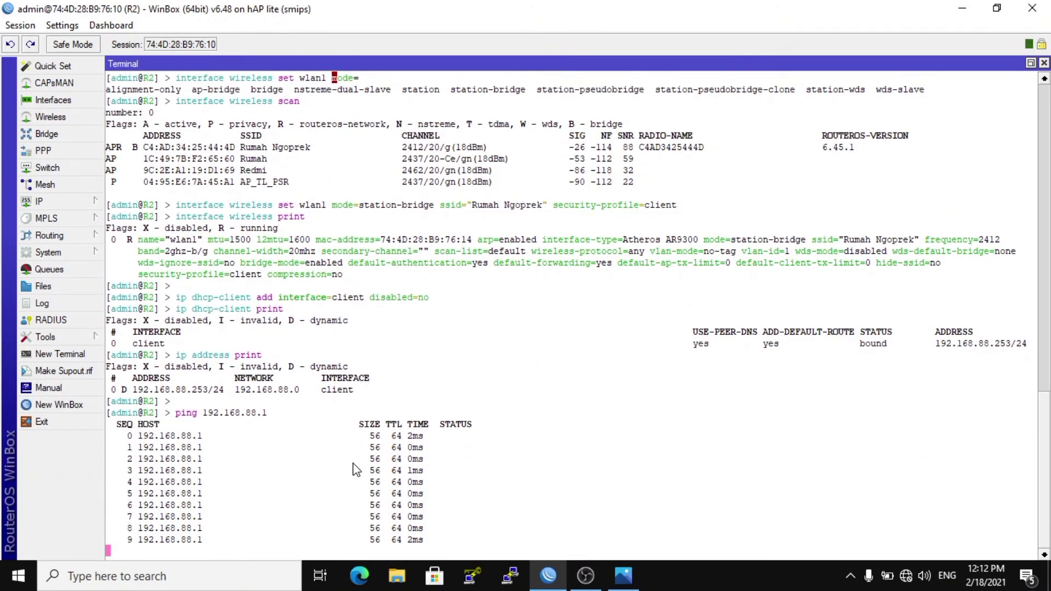
key("ctrl+c")
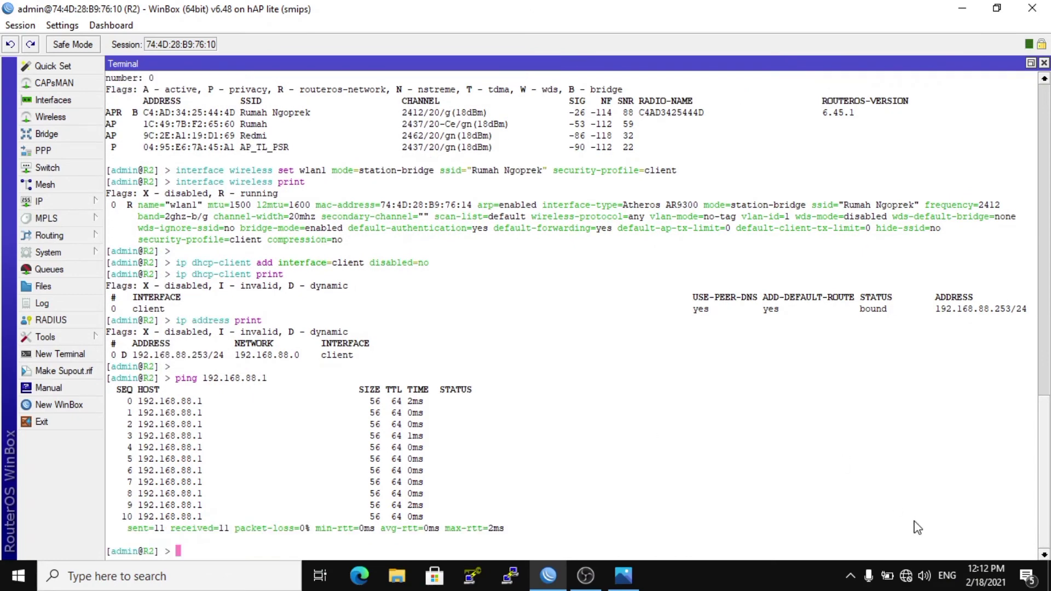
Connect the computer to the Wi-Fi network Rumah Ngoprek, entering and submitting the network security key.
left_click(906, 575)
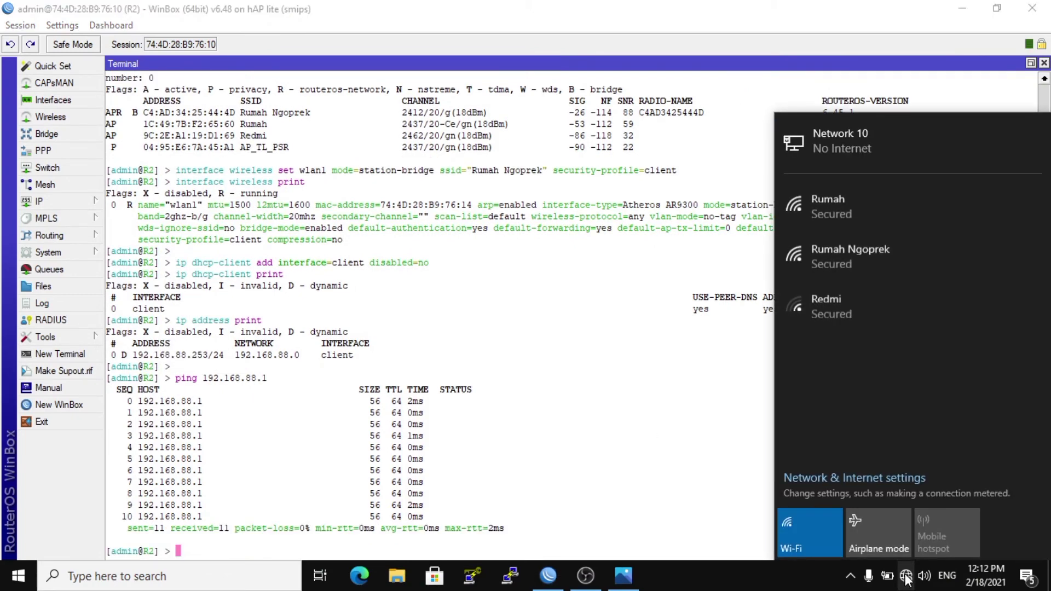
left_click(849, 272)
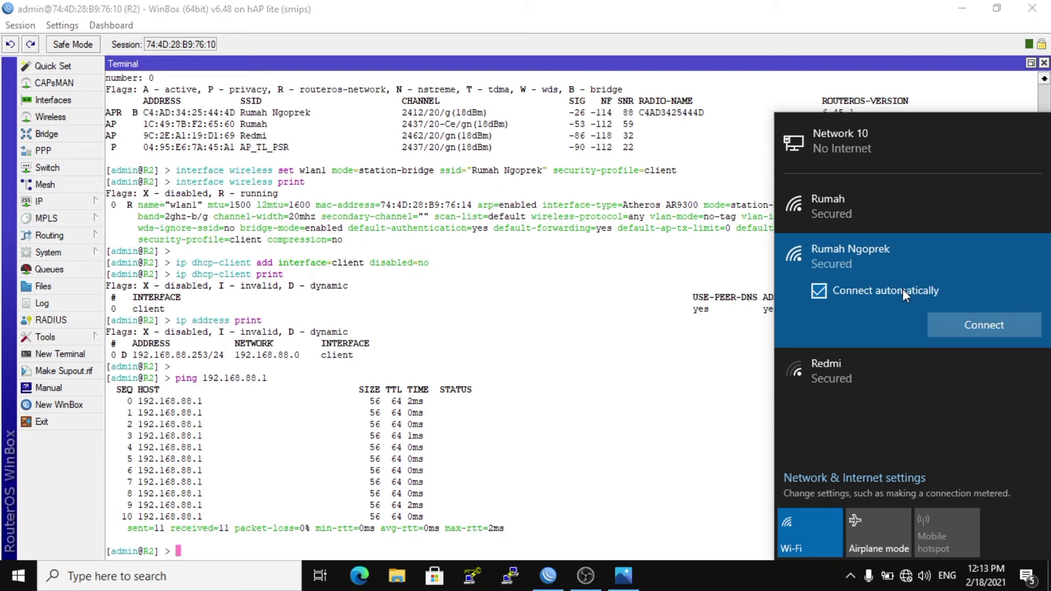
left_click(948, 317)
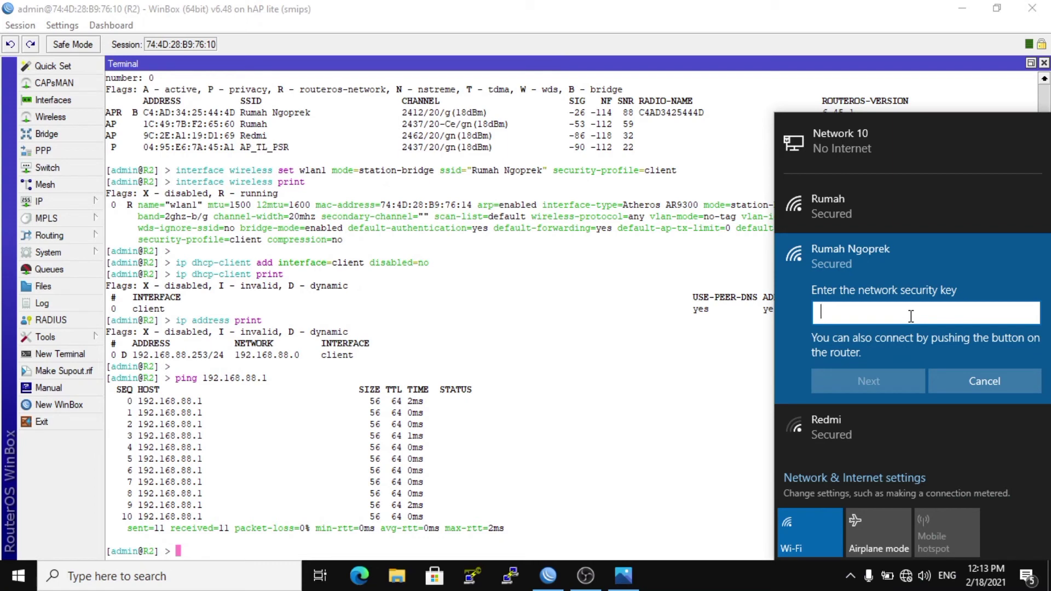
type("•••••••••••")
left_click(1029, 313)
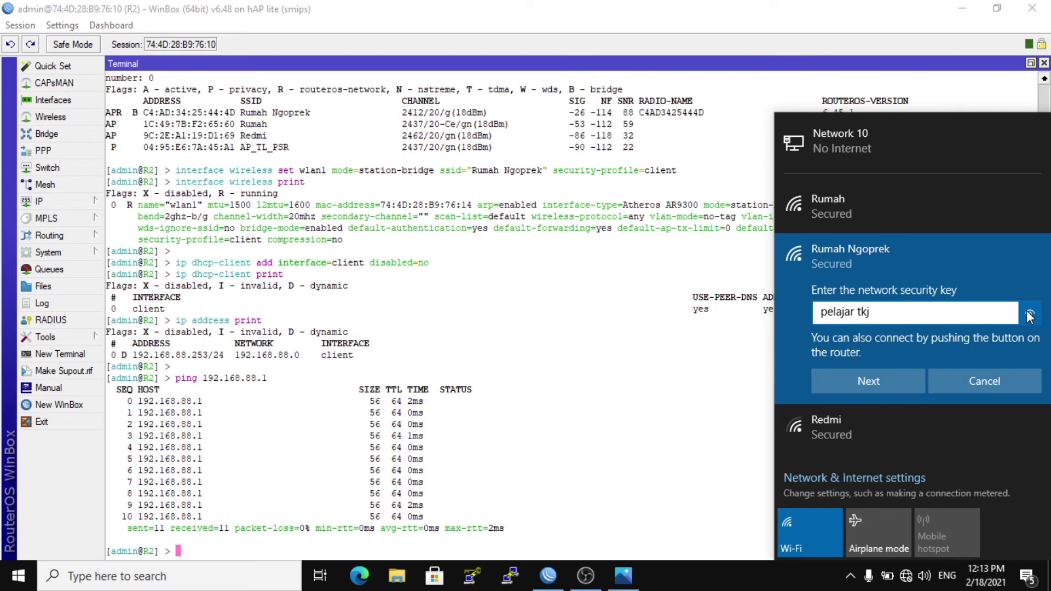
left_click(868, 379)
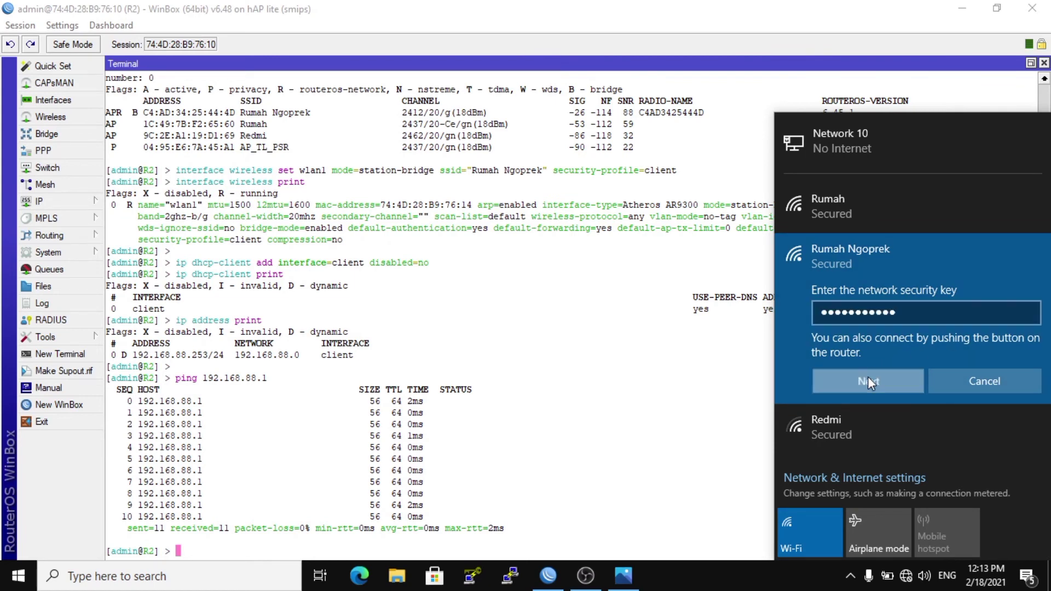
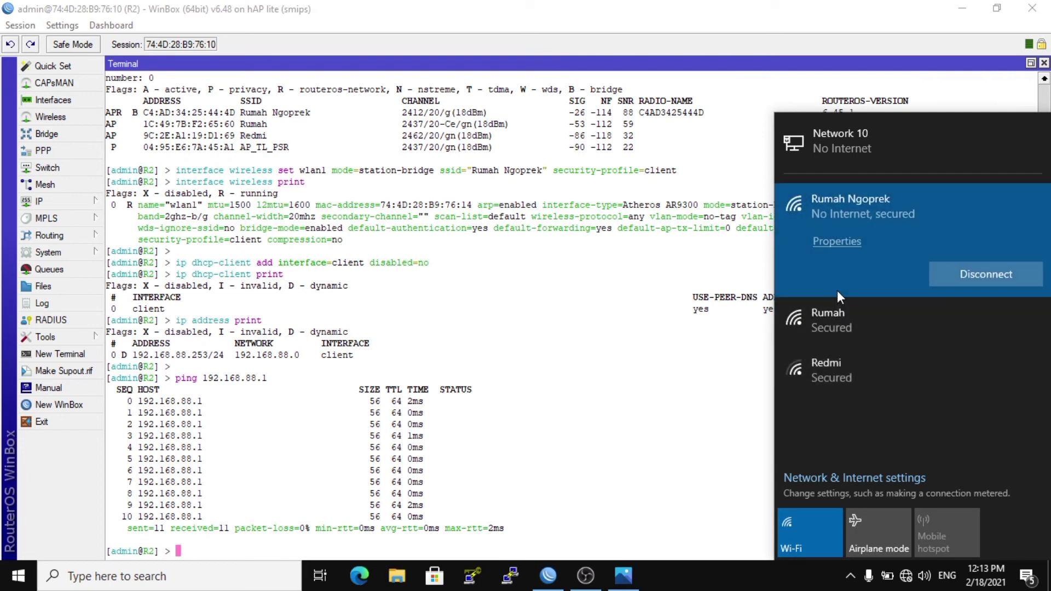
Open the properties of the connected Rumah Ngoprek Wi-Fi network and review its IP settings and addresses.
left_click(841, 245)
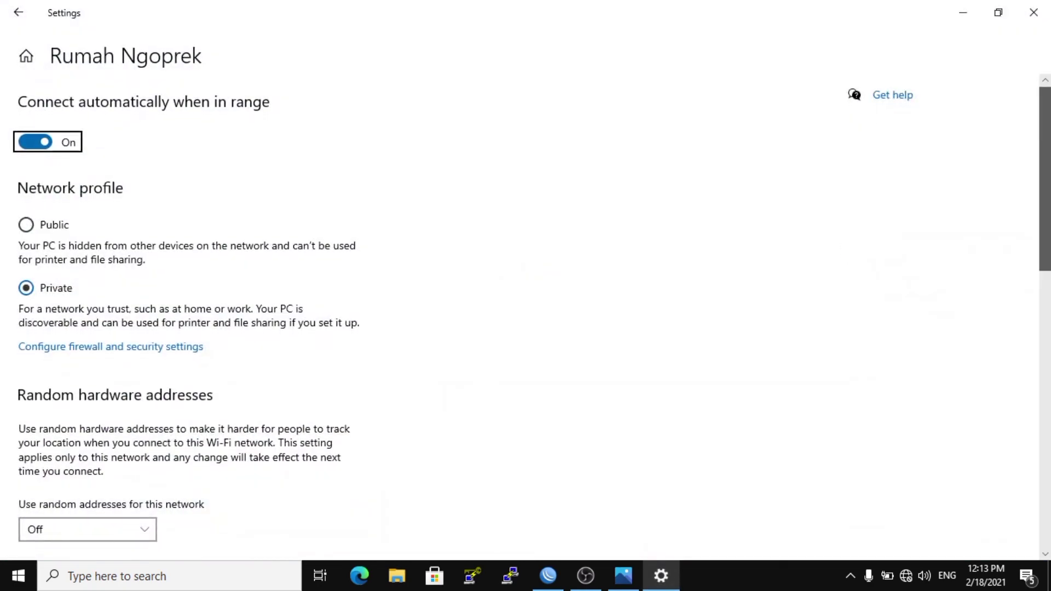
scroll(526, 318, "down", 5)
scroll(295, 438, "down", 2)
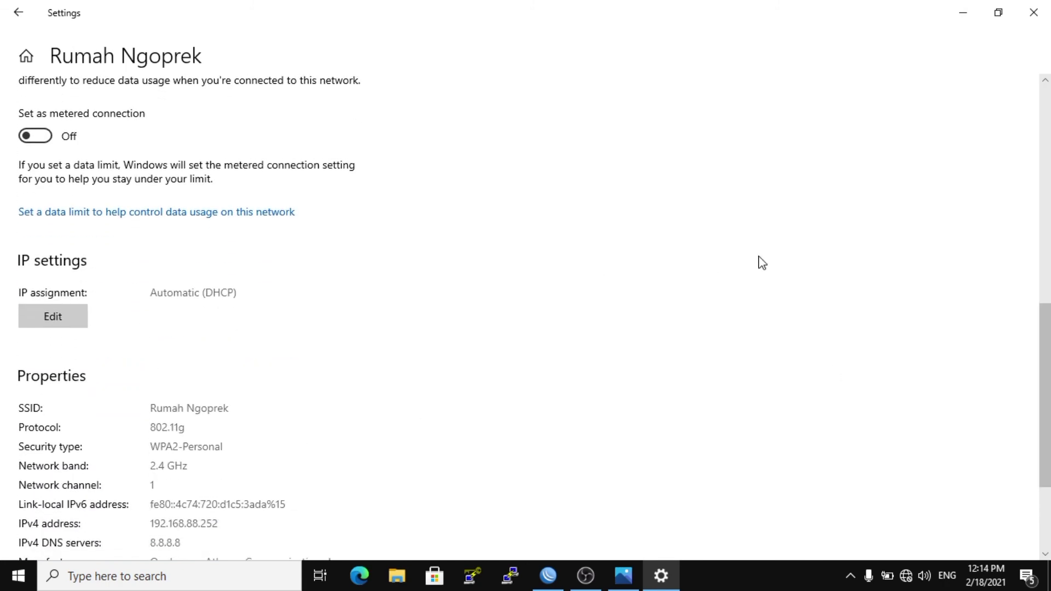
left_click_drag(1048, 337, 1048, 398)
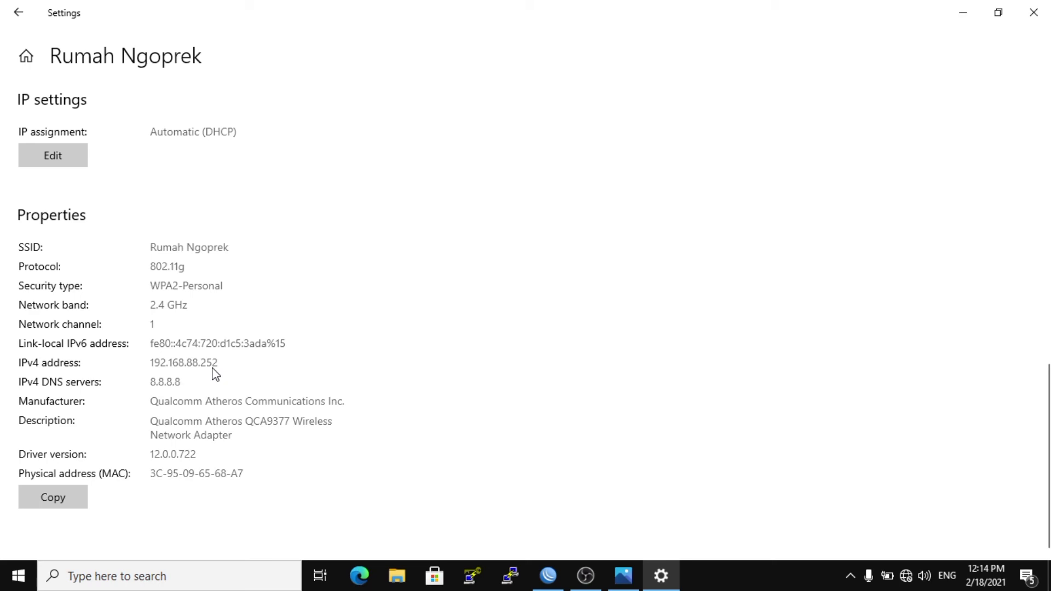
Switch back to WinBox, open a new WinBox session and connect to neighbor R1 with login admin.
left_click(561, 586)
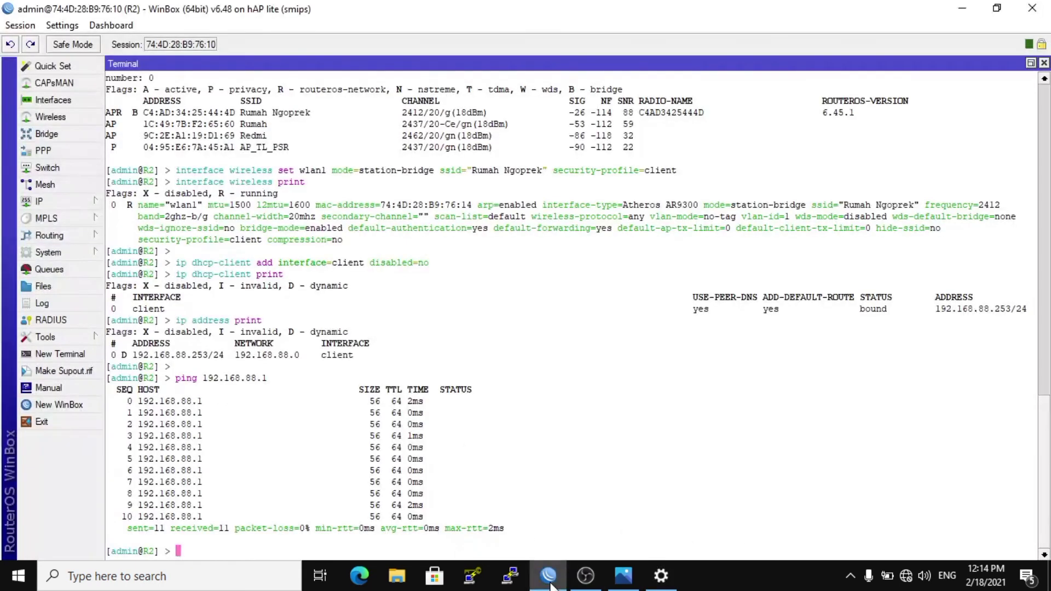
left_click(81, 406)
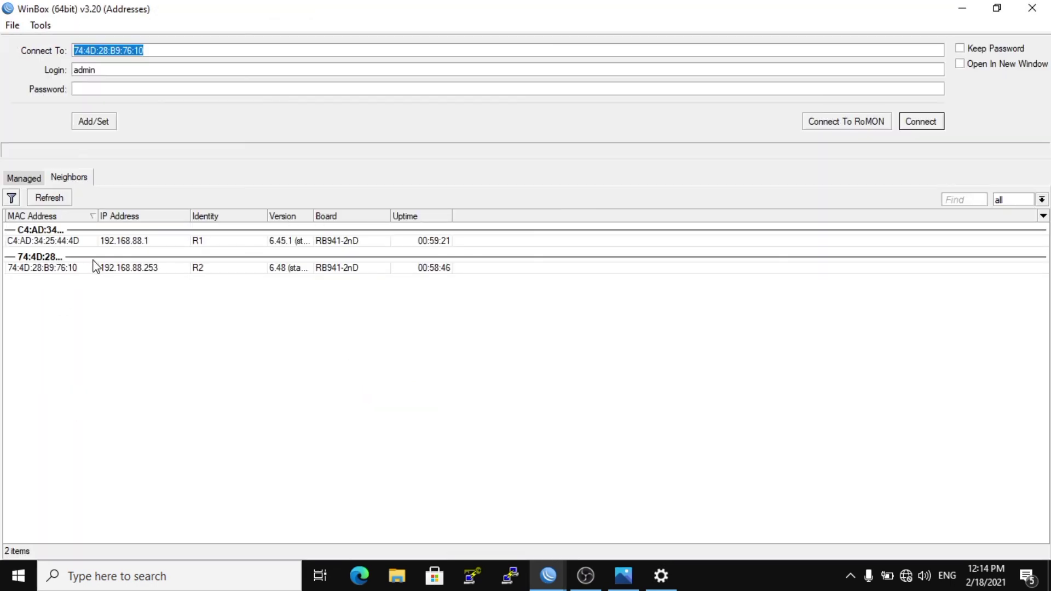
left_click(67, 241)
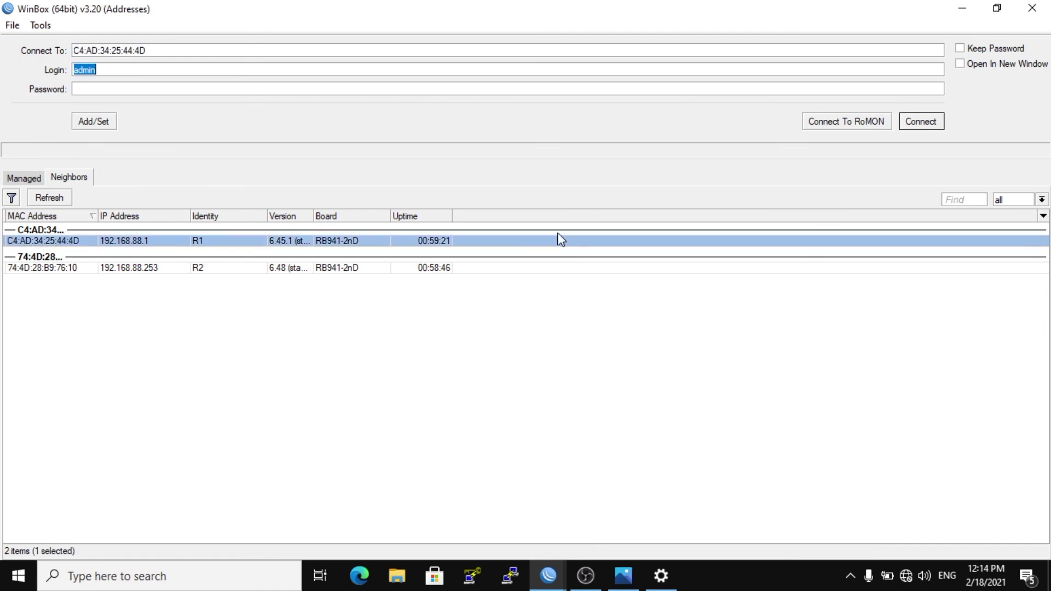
left_click(912, 123)
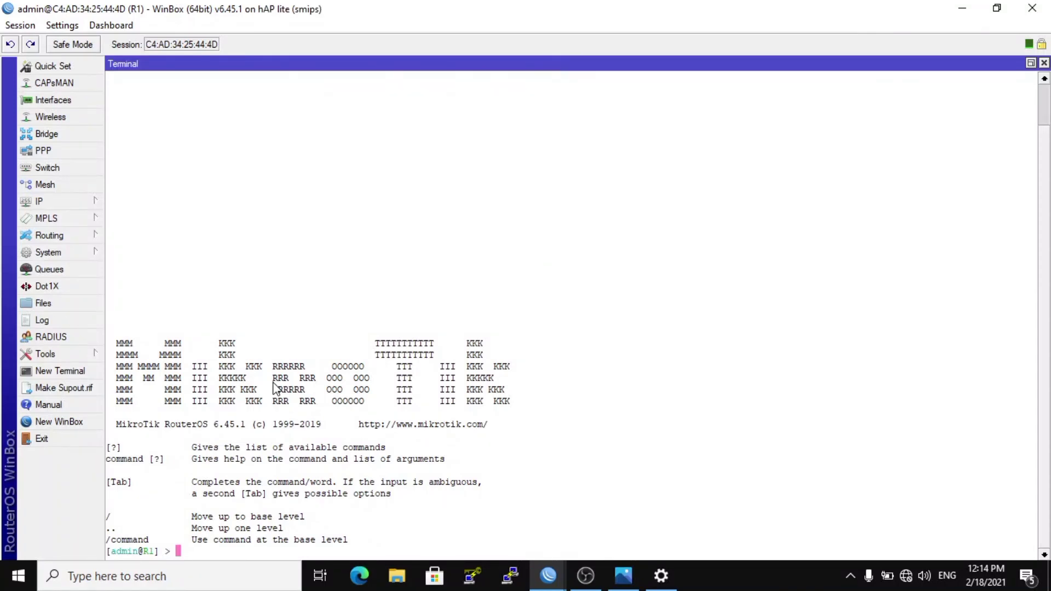
Run ip dhcp-server lease print in the R1 terminal to list the DHCP leases.
type("dhcp-server lease ")
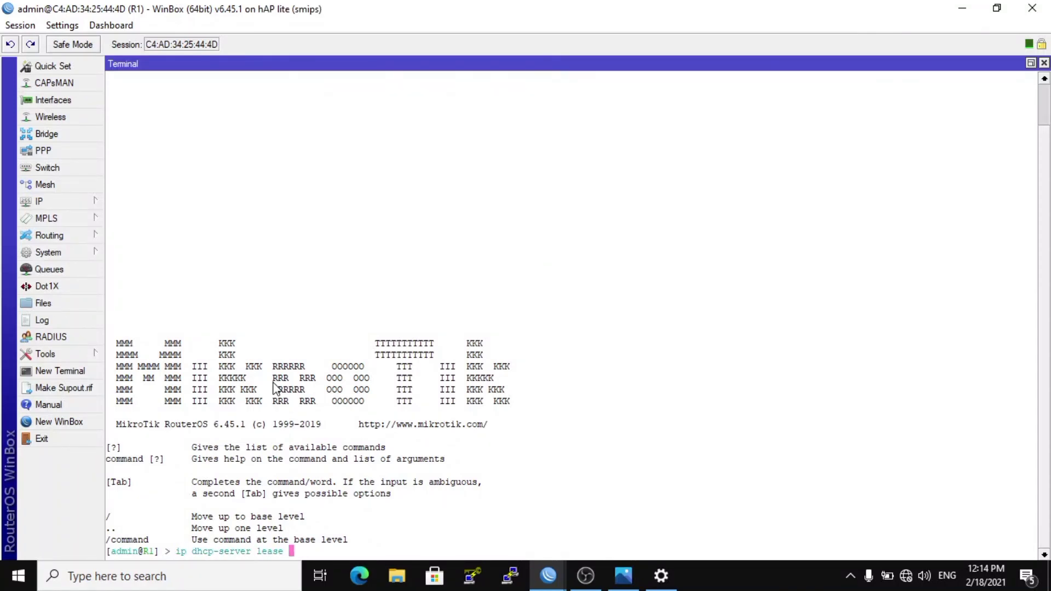
type("print")
key("Return")
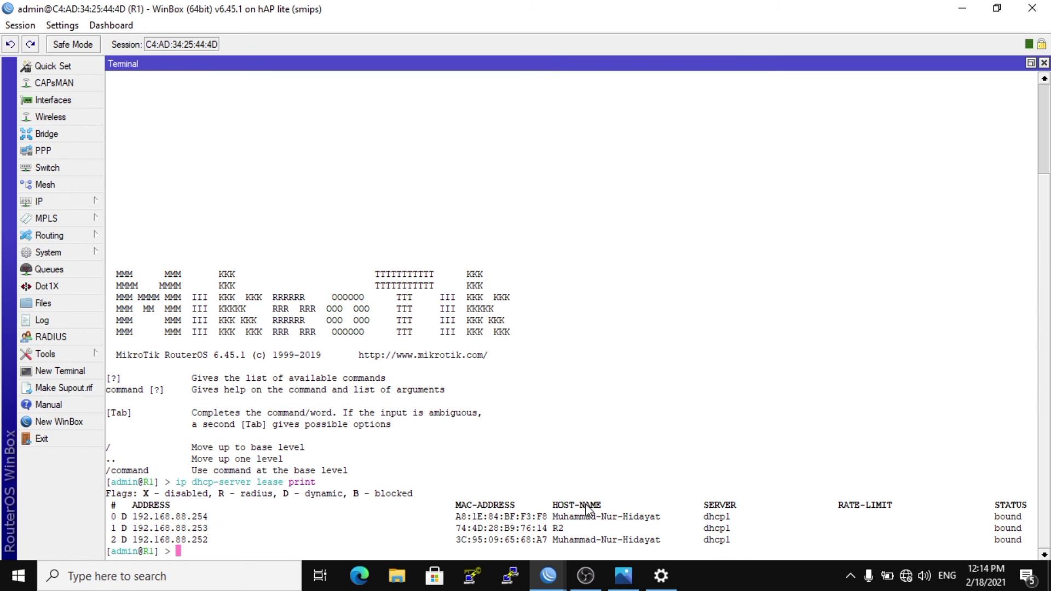
Open the Windows network adapter list and show the connection details of the Ethernet adapter.
left_click(906, 575)
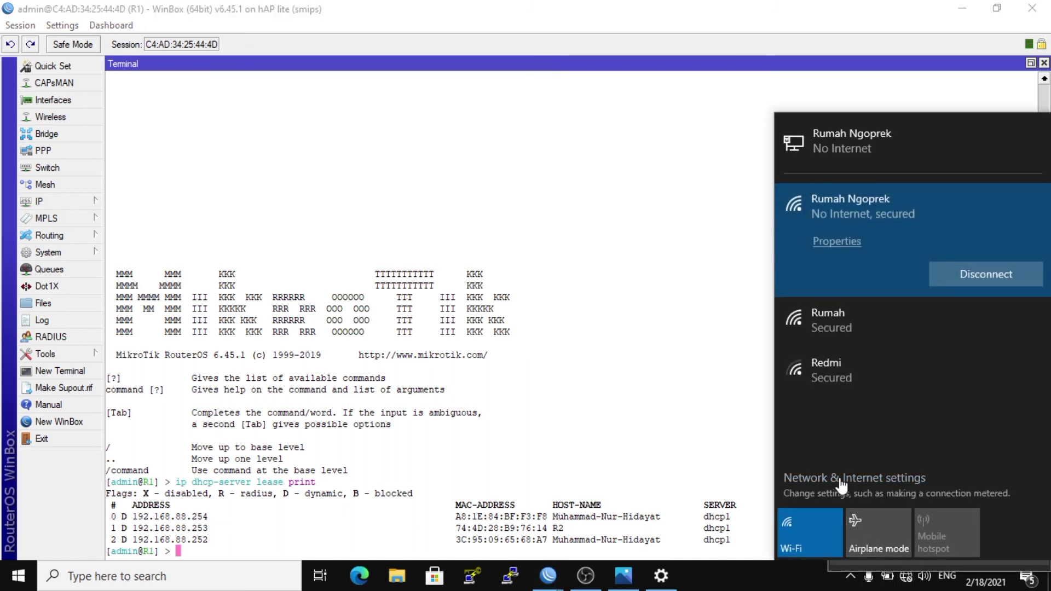
left_click(841, 480)
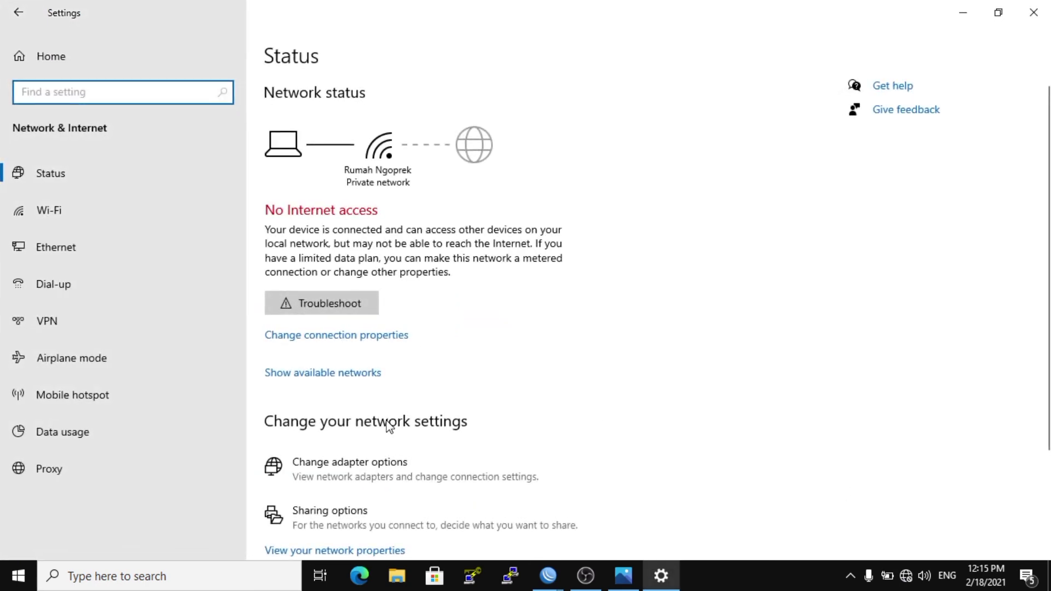
left_click(377, 455)
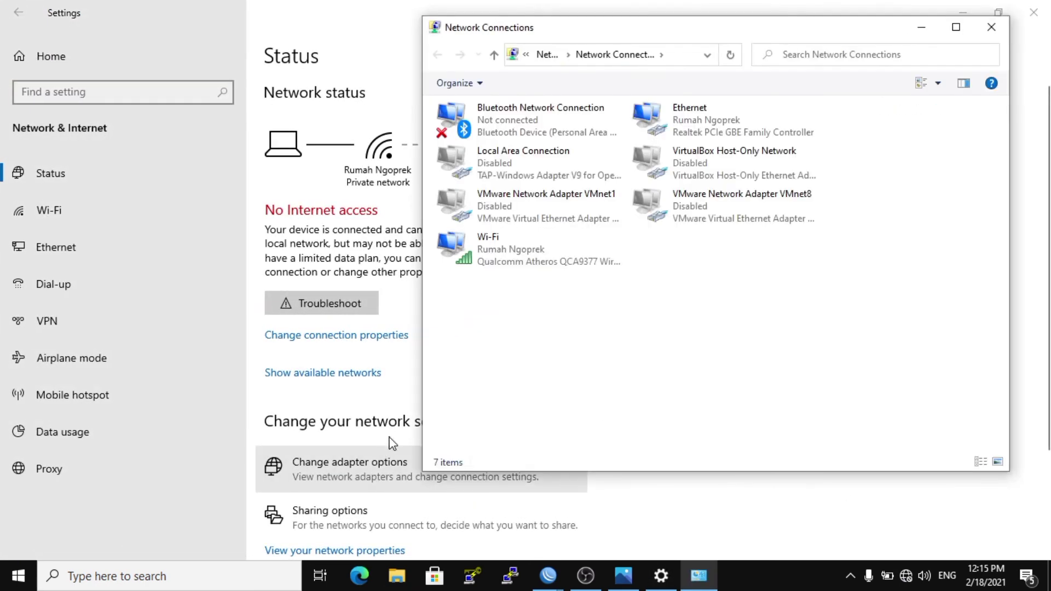
right_click(693, 130)
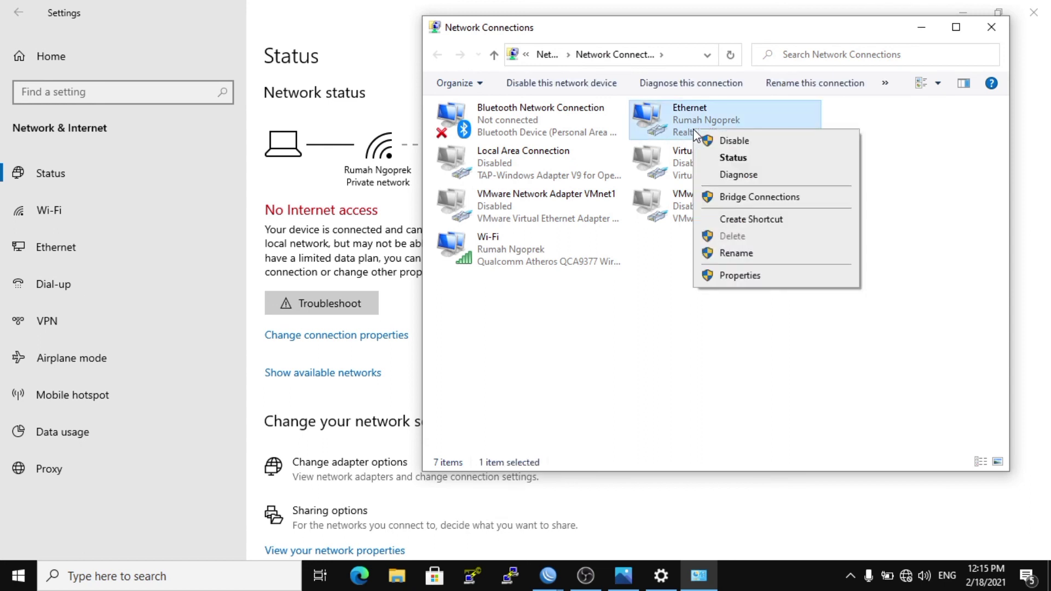
left_click(732, 159)
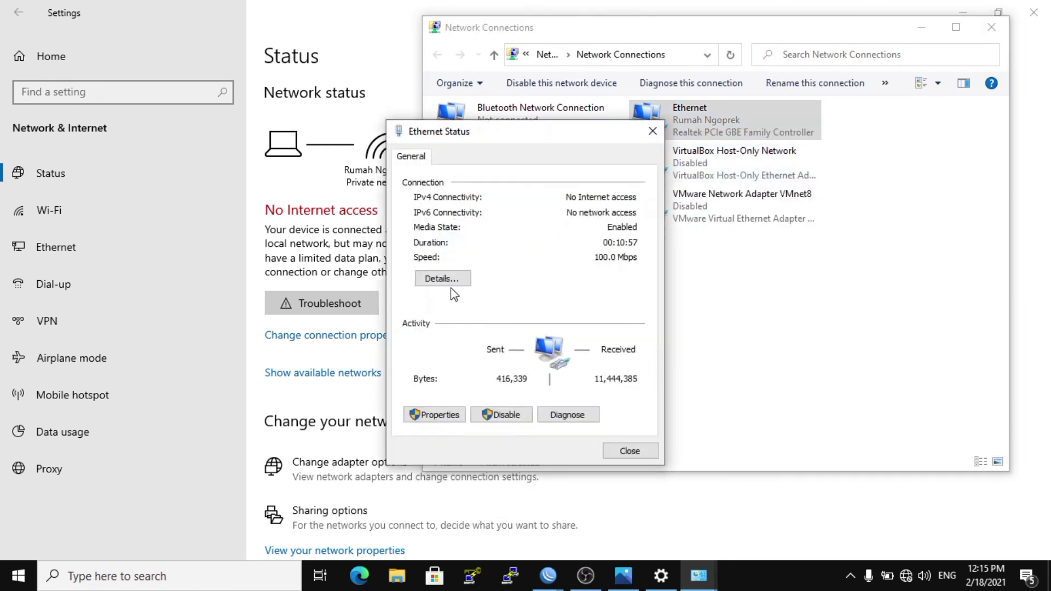
left_click(451, 281)
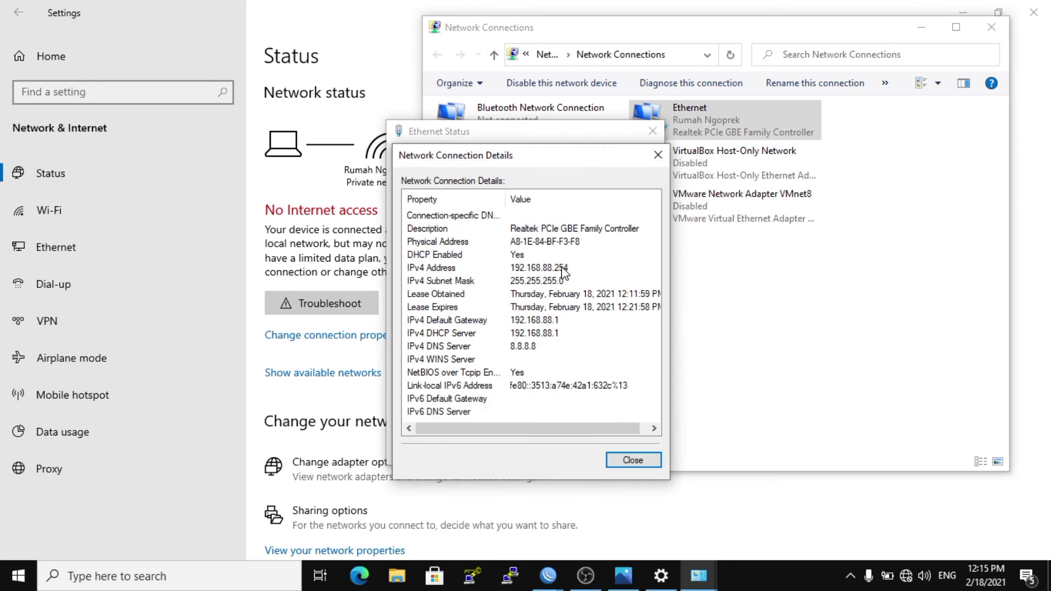
Switch between the R2 and R1 WinBox sessions to compare R2's client address with R1's lease list.
left_click(555, 577)
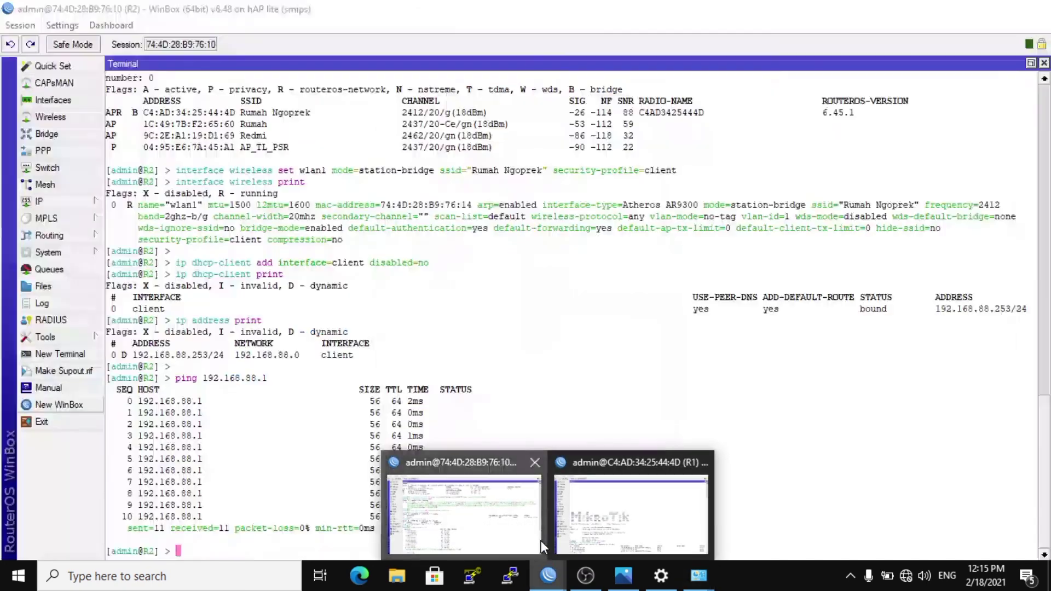
left_click(541, 541)
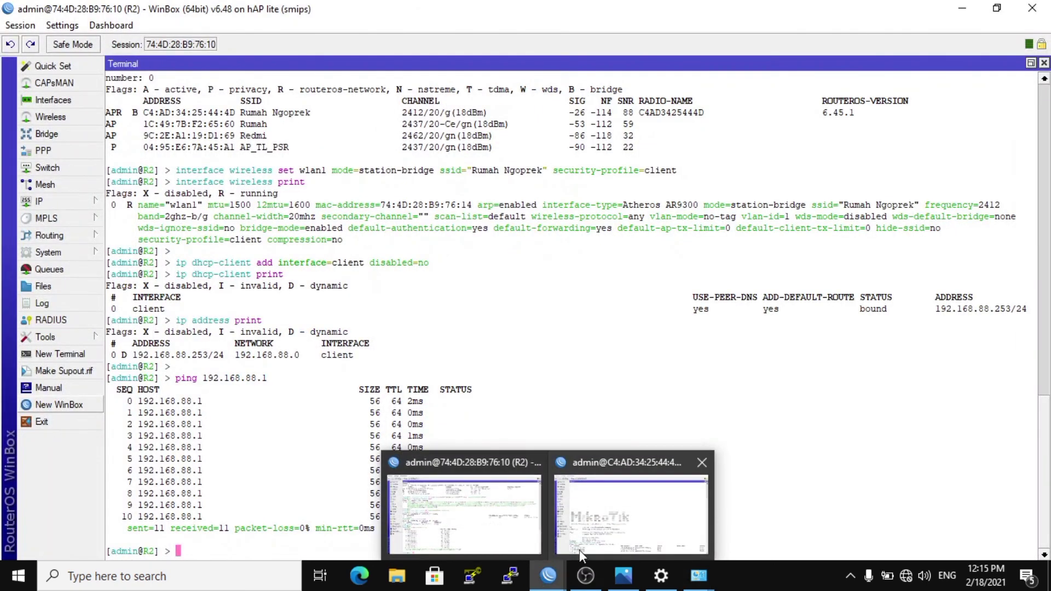
left_click(579, 550)
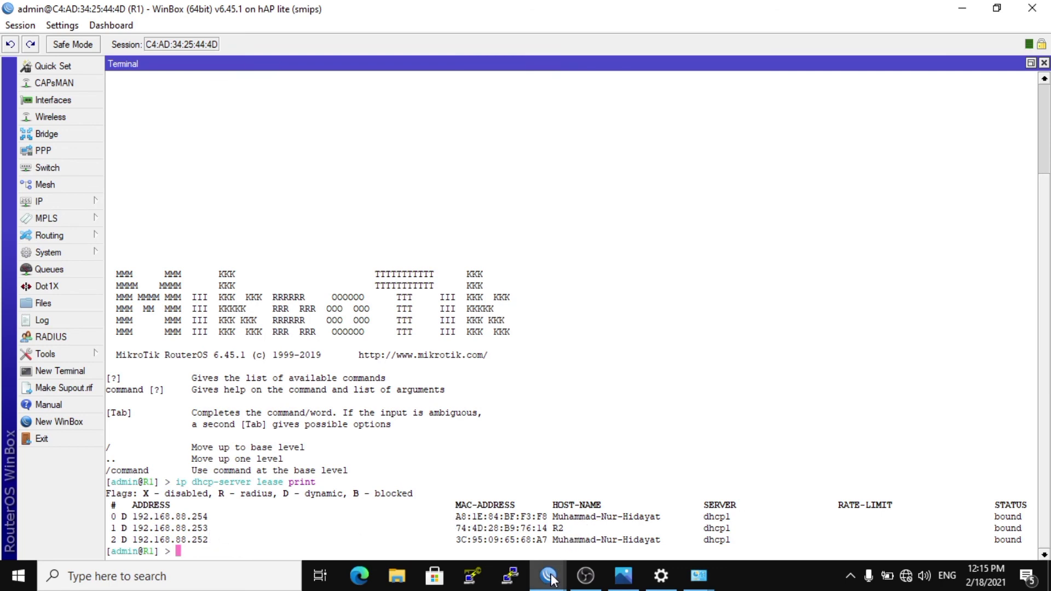
mouse_move(549, 580)
left_click(521, 540)
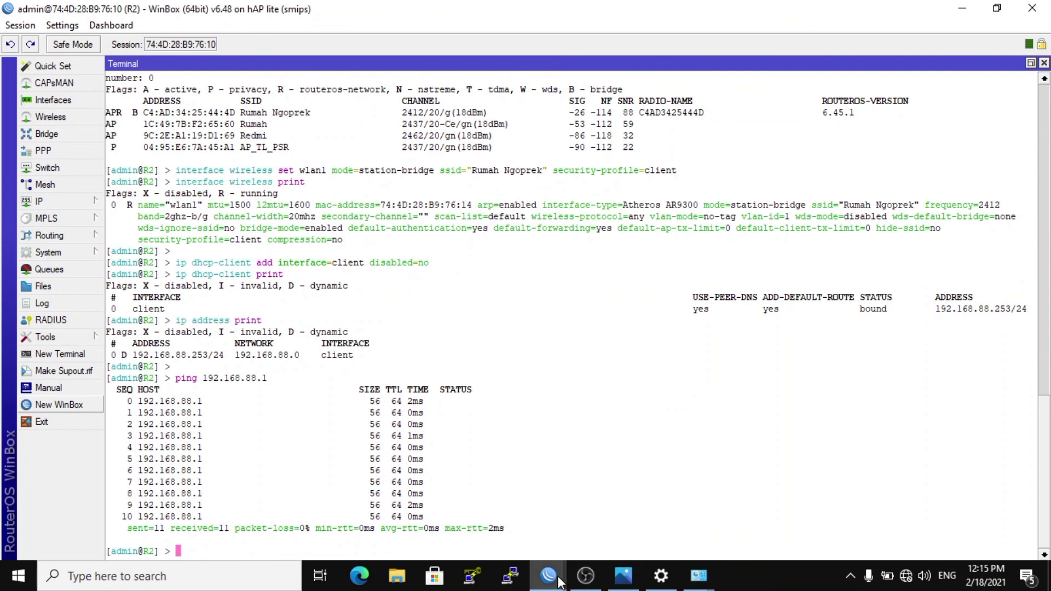
mouse_move(559, 581)
left_click(579, 547)
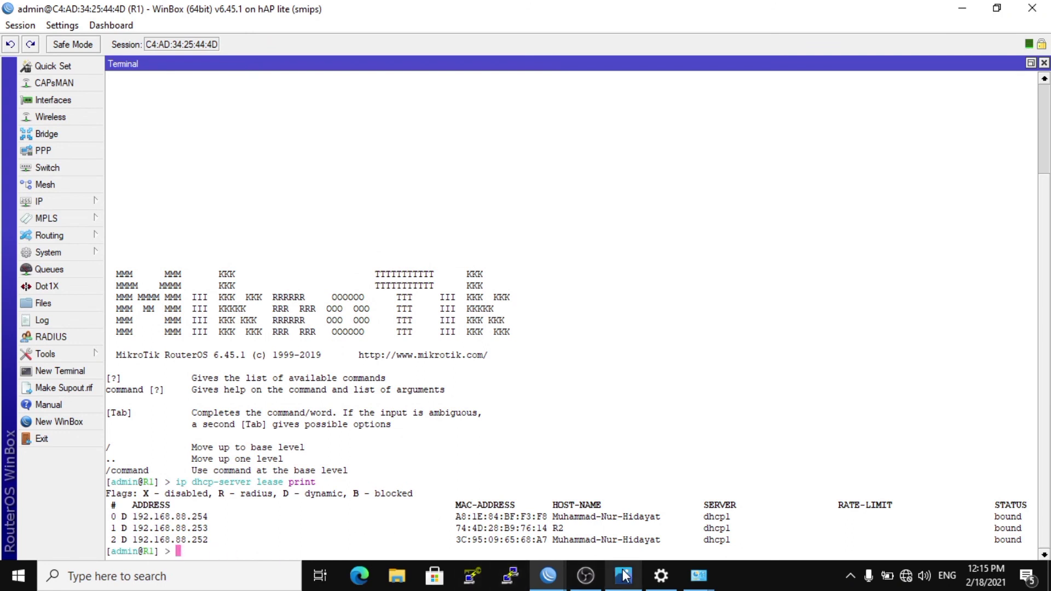
Return to Network Connections, show the Wi-Fi adapter's connection details, and switch back to the R1 terminal.
mouse_move(698, 575)
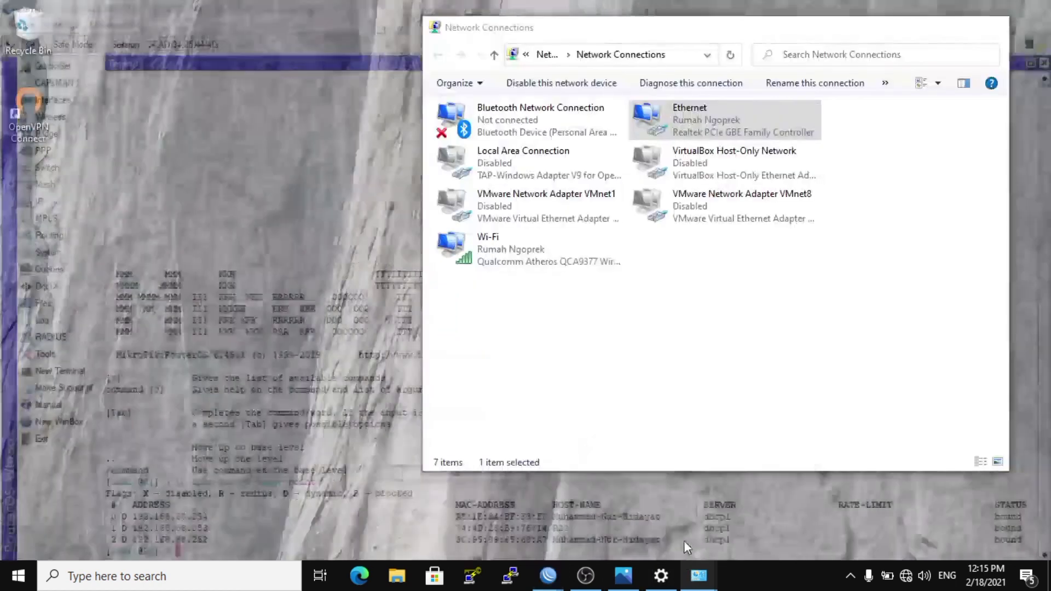
left_click(684, 540)
left_click(524, 258)
right_click(523, 254)
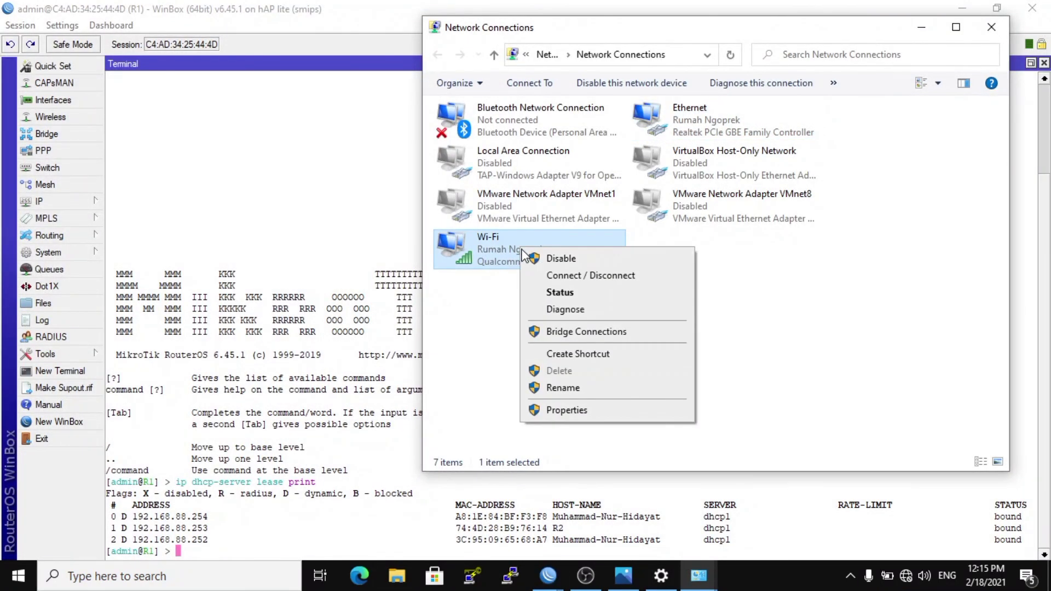
left_click(558, 291)
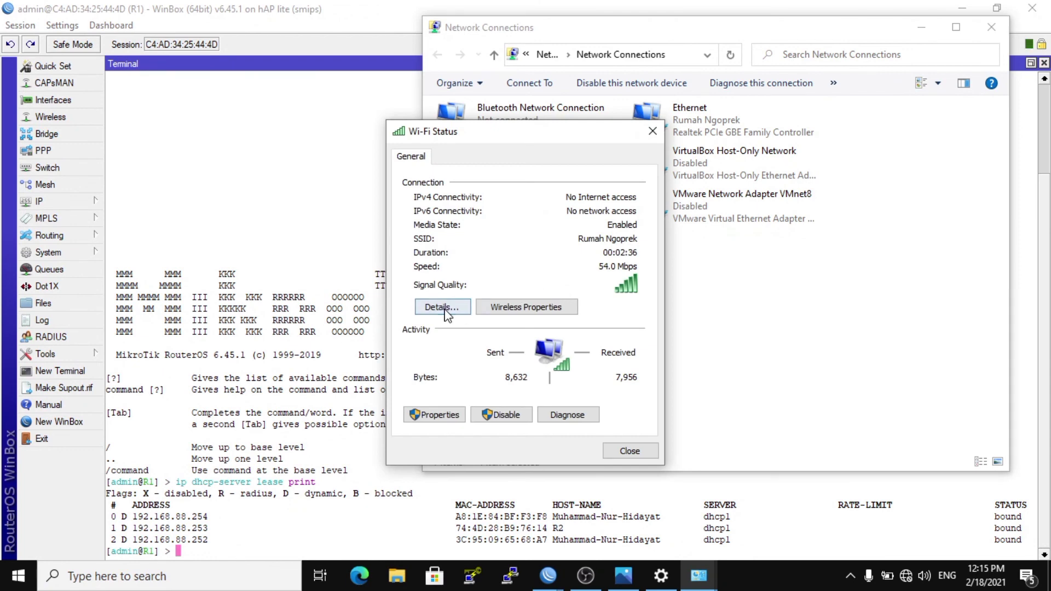
left_click(443, 307)
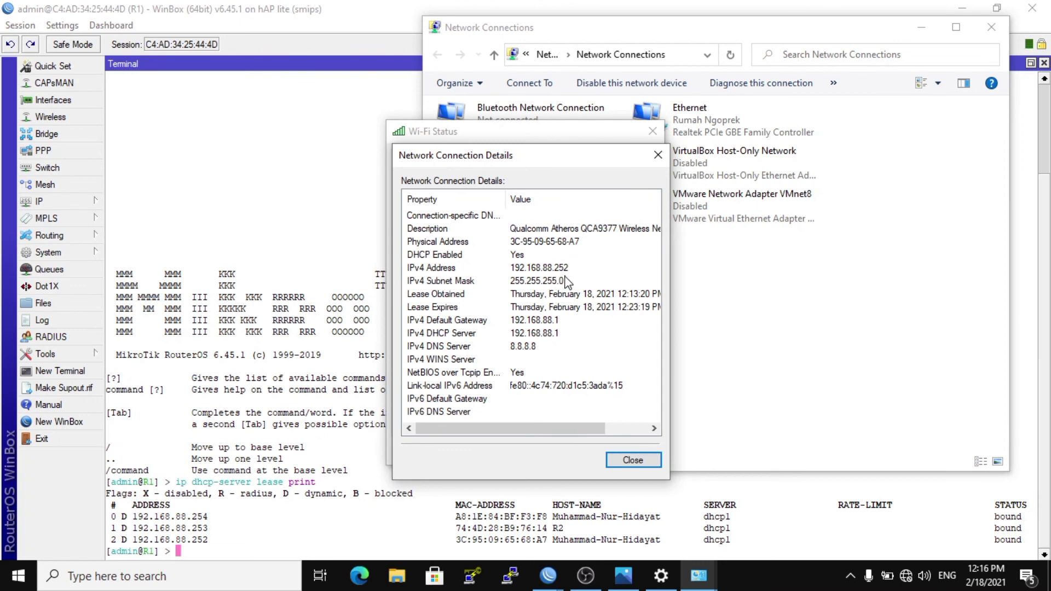
left_click(301, 278)
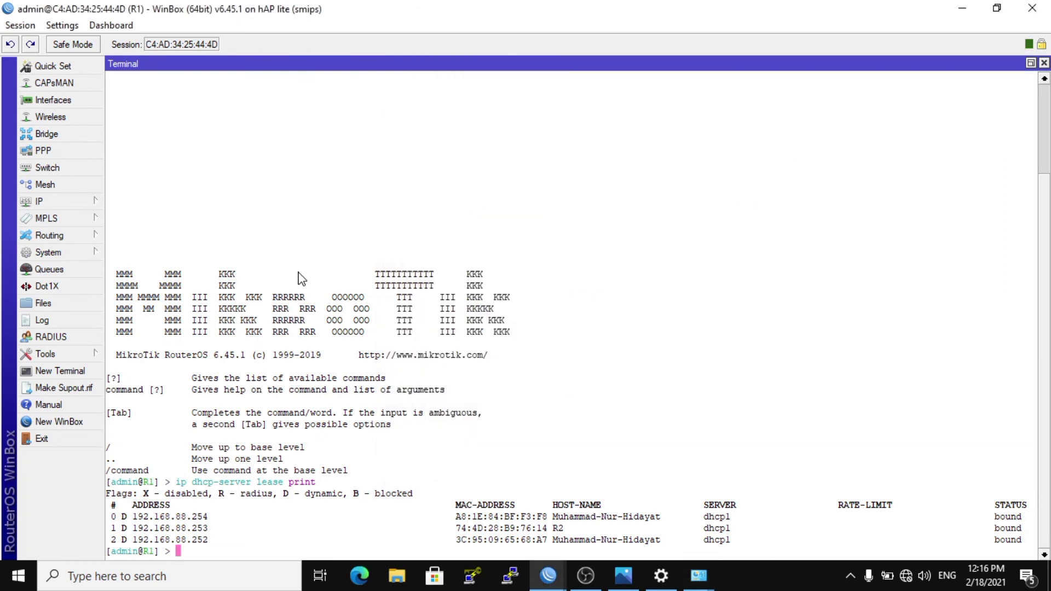